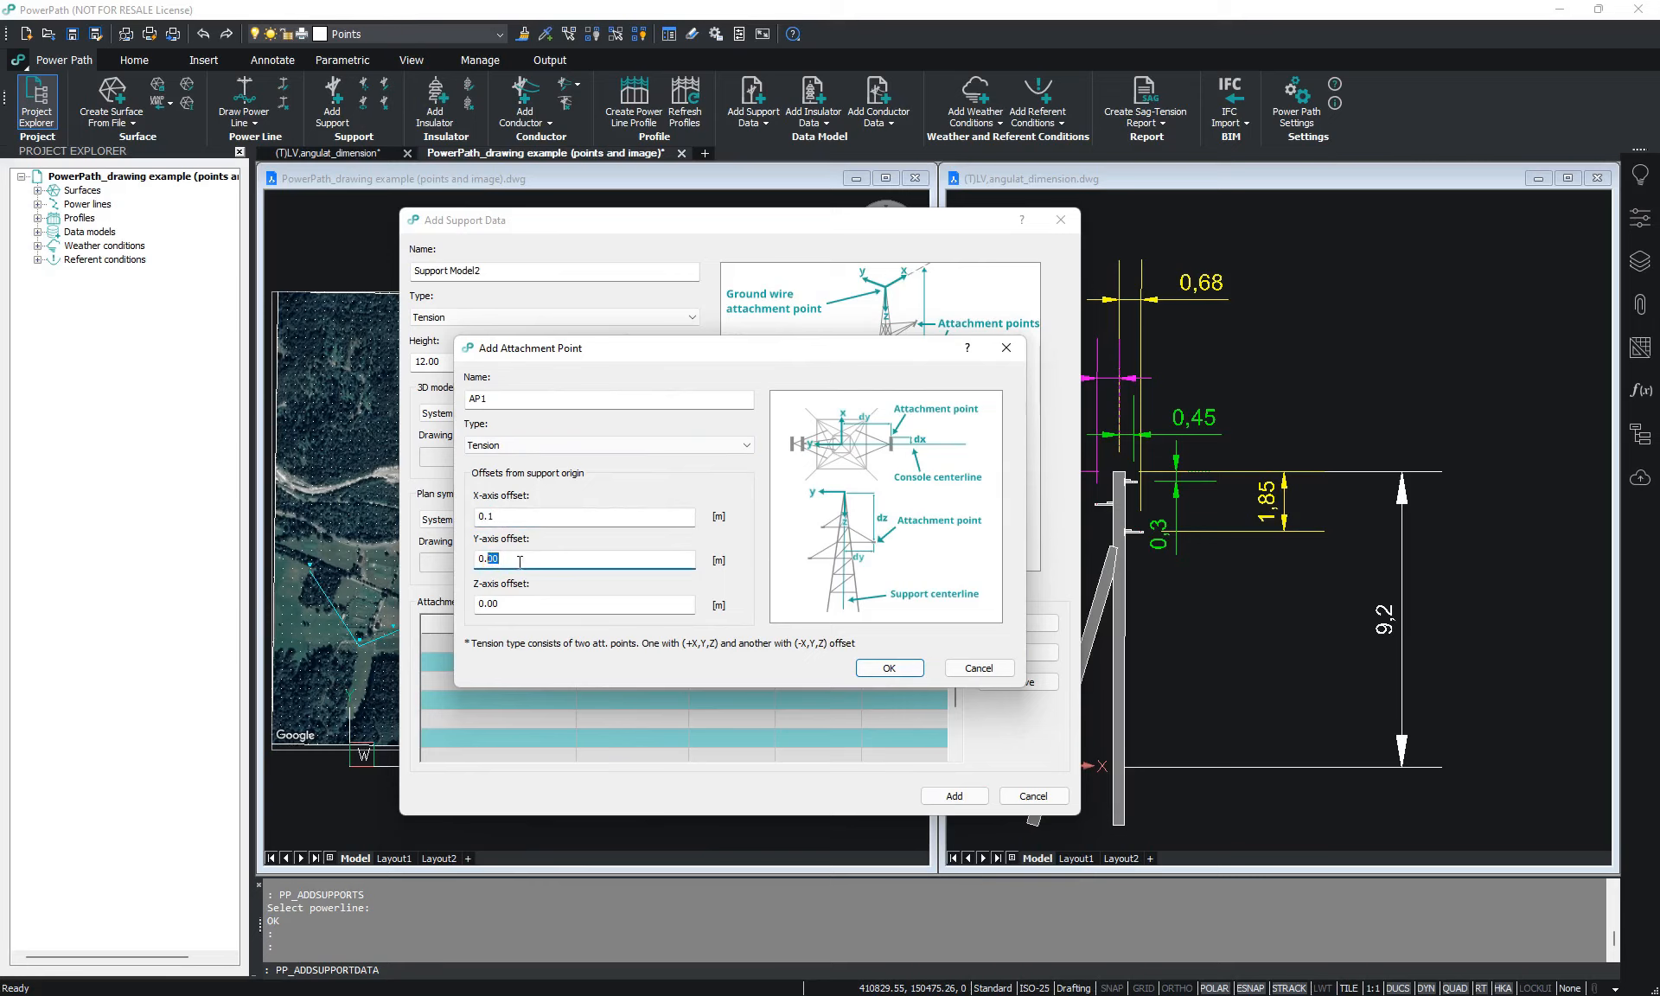
Set the Y-axis offset of the first tension attachment point to 1 m and add the point to the support model
{"action": "left_click_drag", "start_coordinate": [519, 560], "coordinate": [462, 564]}
{"action": "type", "text": "1"}
{"action": "left_click", "coordinate": [889, 667]}
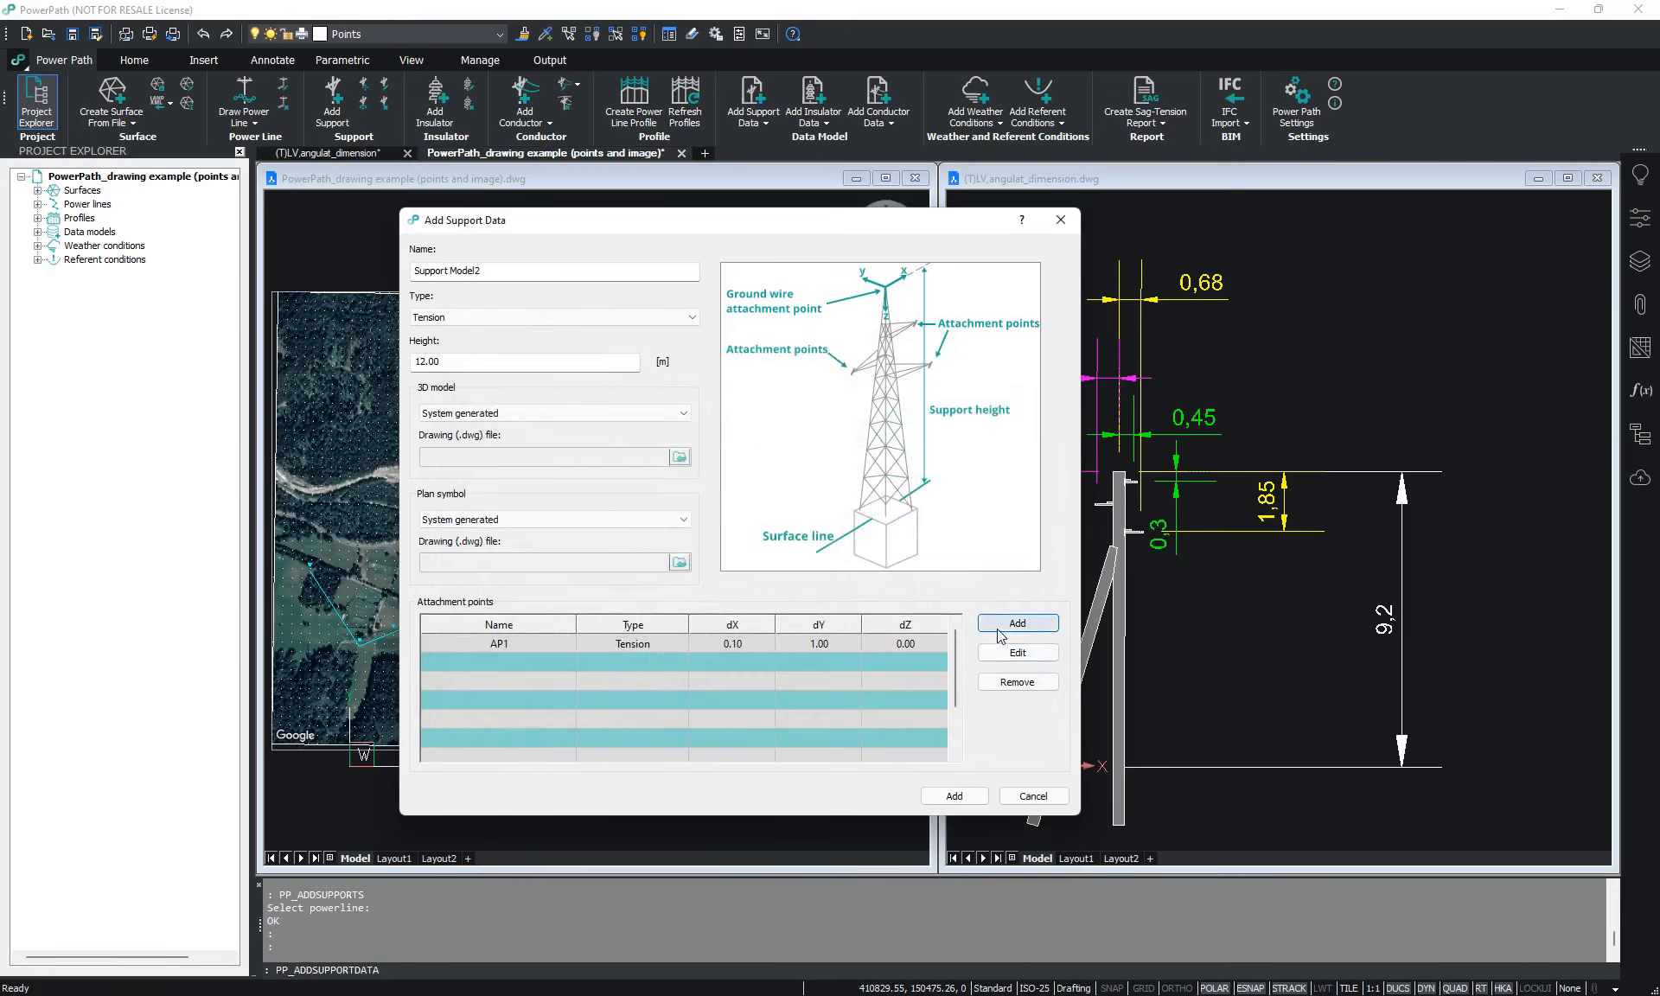
Add a second tension attachment point with offsets X 0.1 m, Y -1 m and Z 1 m
{"action": "left_click", "coordinate": [1013, 623]}
{"action": "left_click", "coordinate": [501, 516]}
{"action": "type", "text": "0.1"}
{"action": "left_click_drag", "start_coordinate": [501, 515], "coordinate": [464, 564]}
{"action": "type", "text": "-1"}
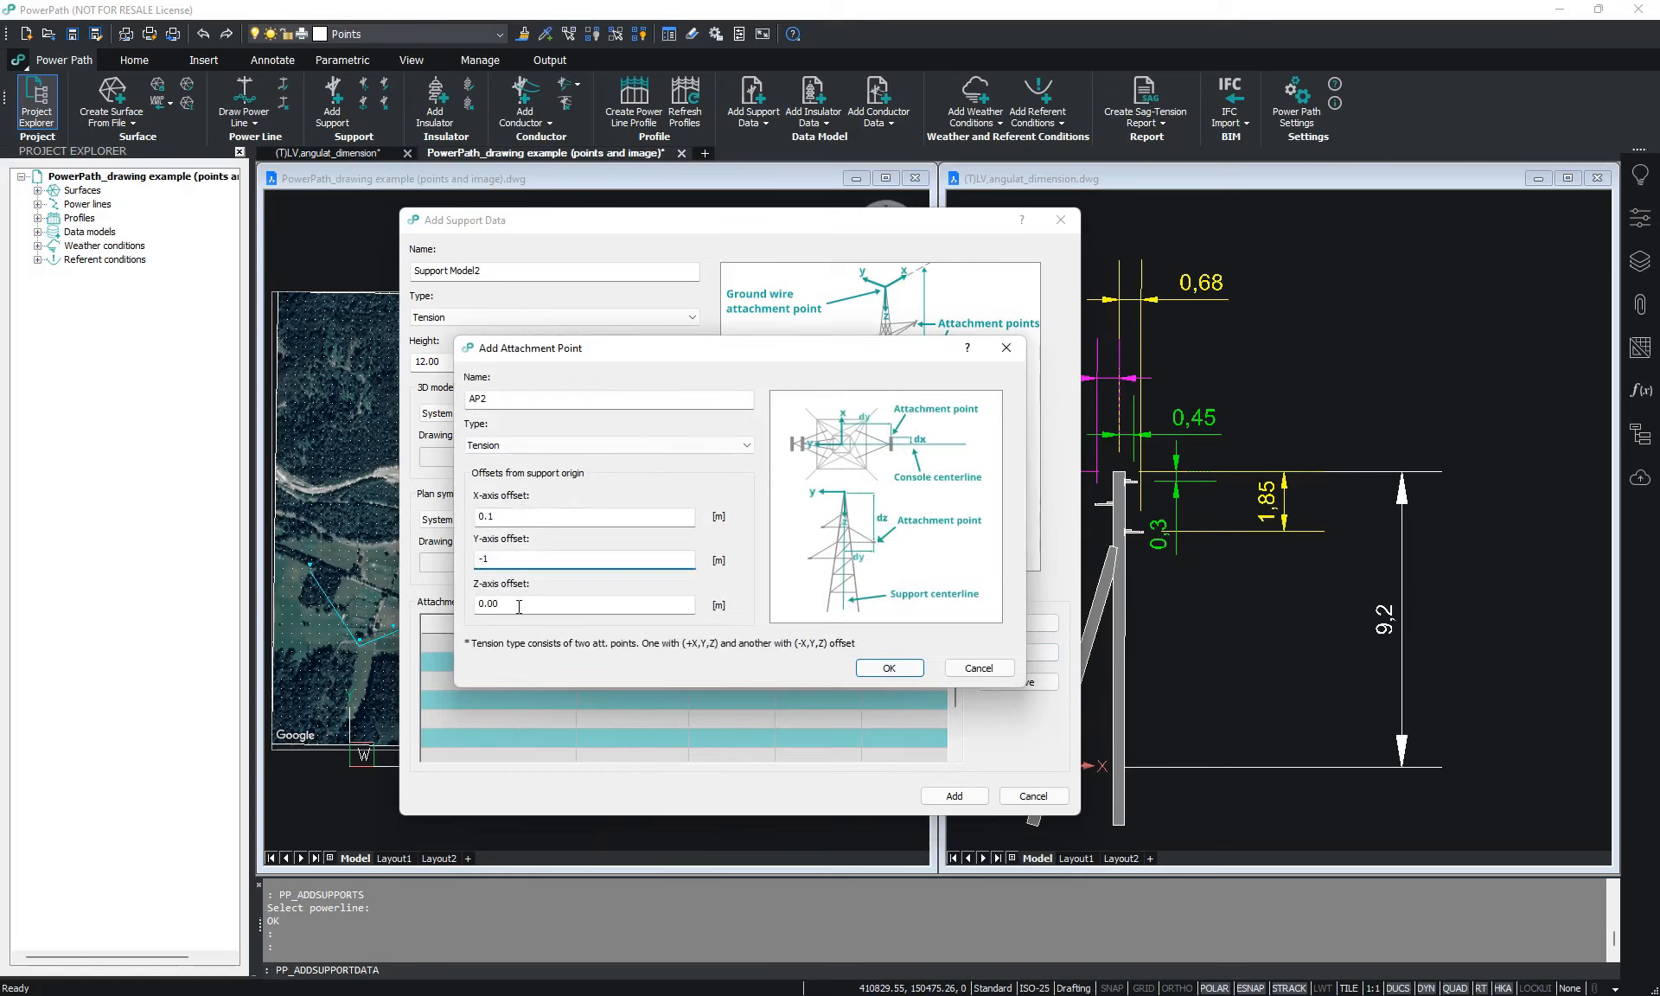
{"action": "left_click_drag", "start_coordinate": [519, 605], "coordinate": [467, 606]}
{"action": "type", "text": "1"}
{"action": "left_click", "coordinate": [880, 668]}
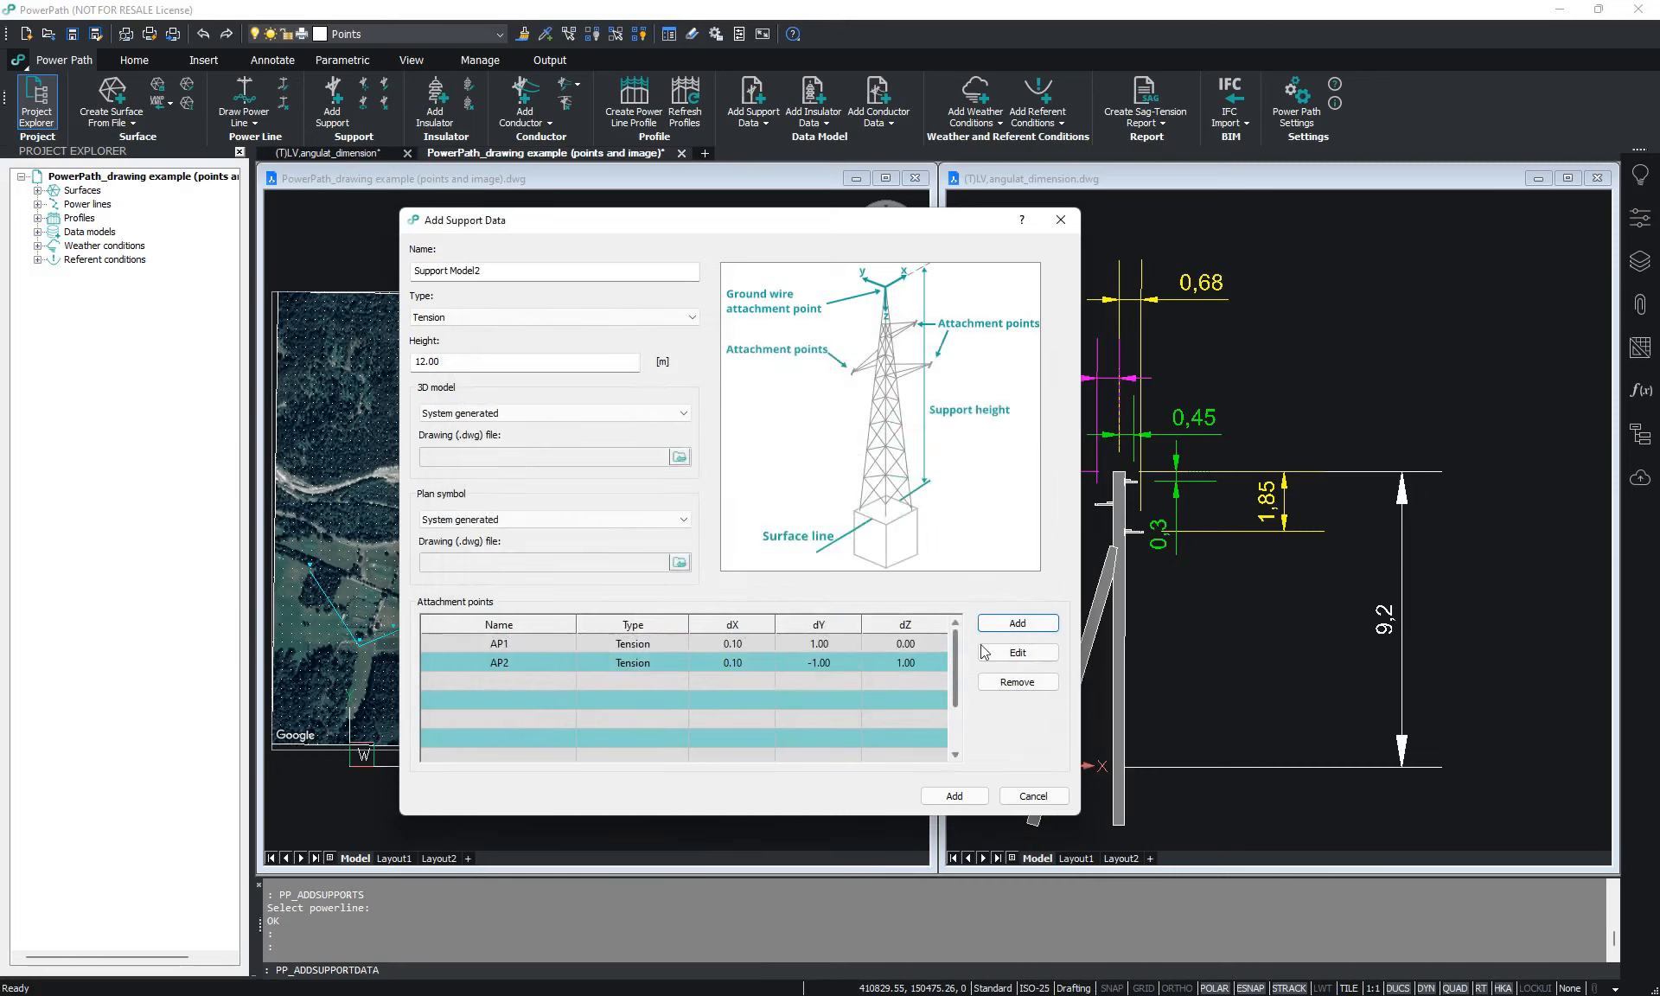
Add a third tension attachment point with offsets X 0.1 m, Y 1 m and Z 2 m, and save the support model
{"action": "left_click", "coordinate": [1016, 622]}
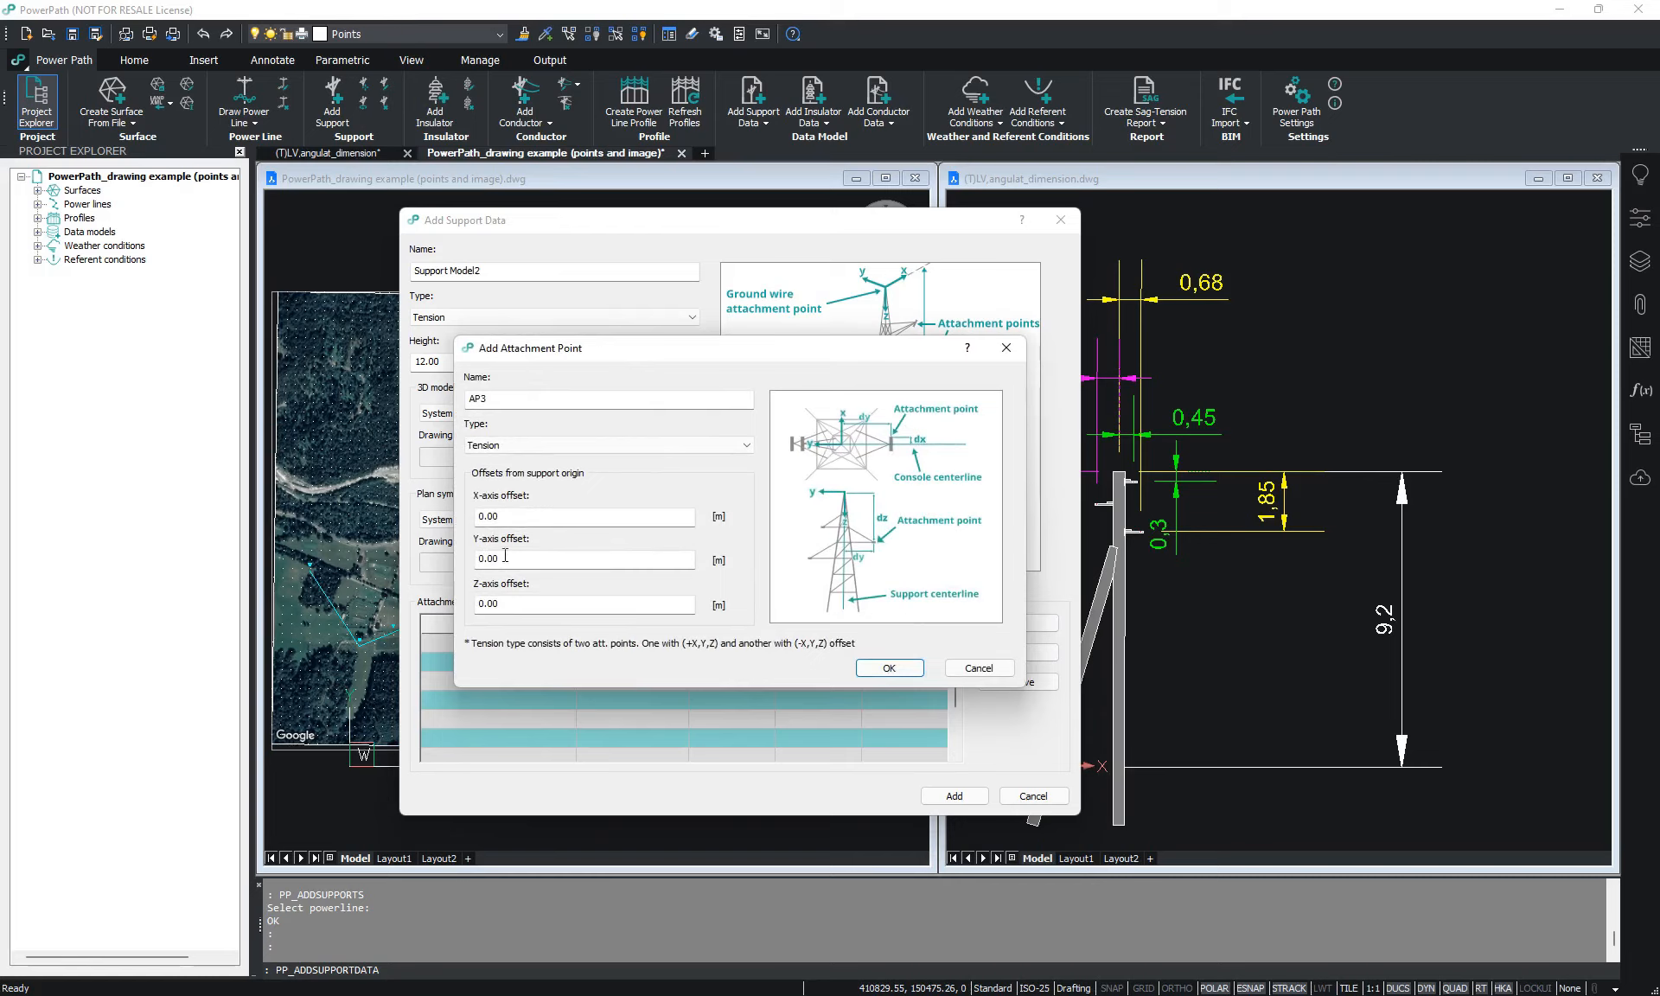
{"action": "double_click", "coordinate": [488, 516]}
{"action": "type", "text": "0.1"}
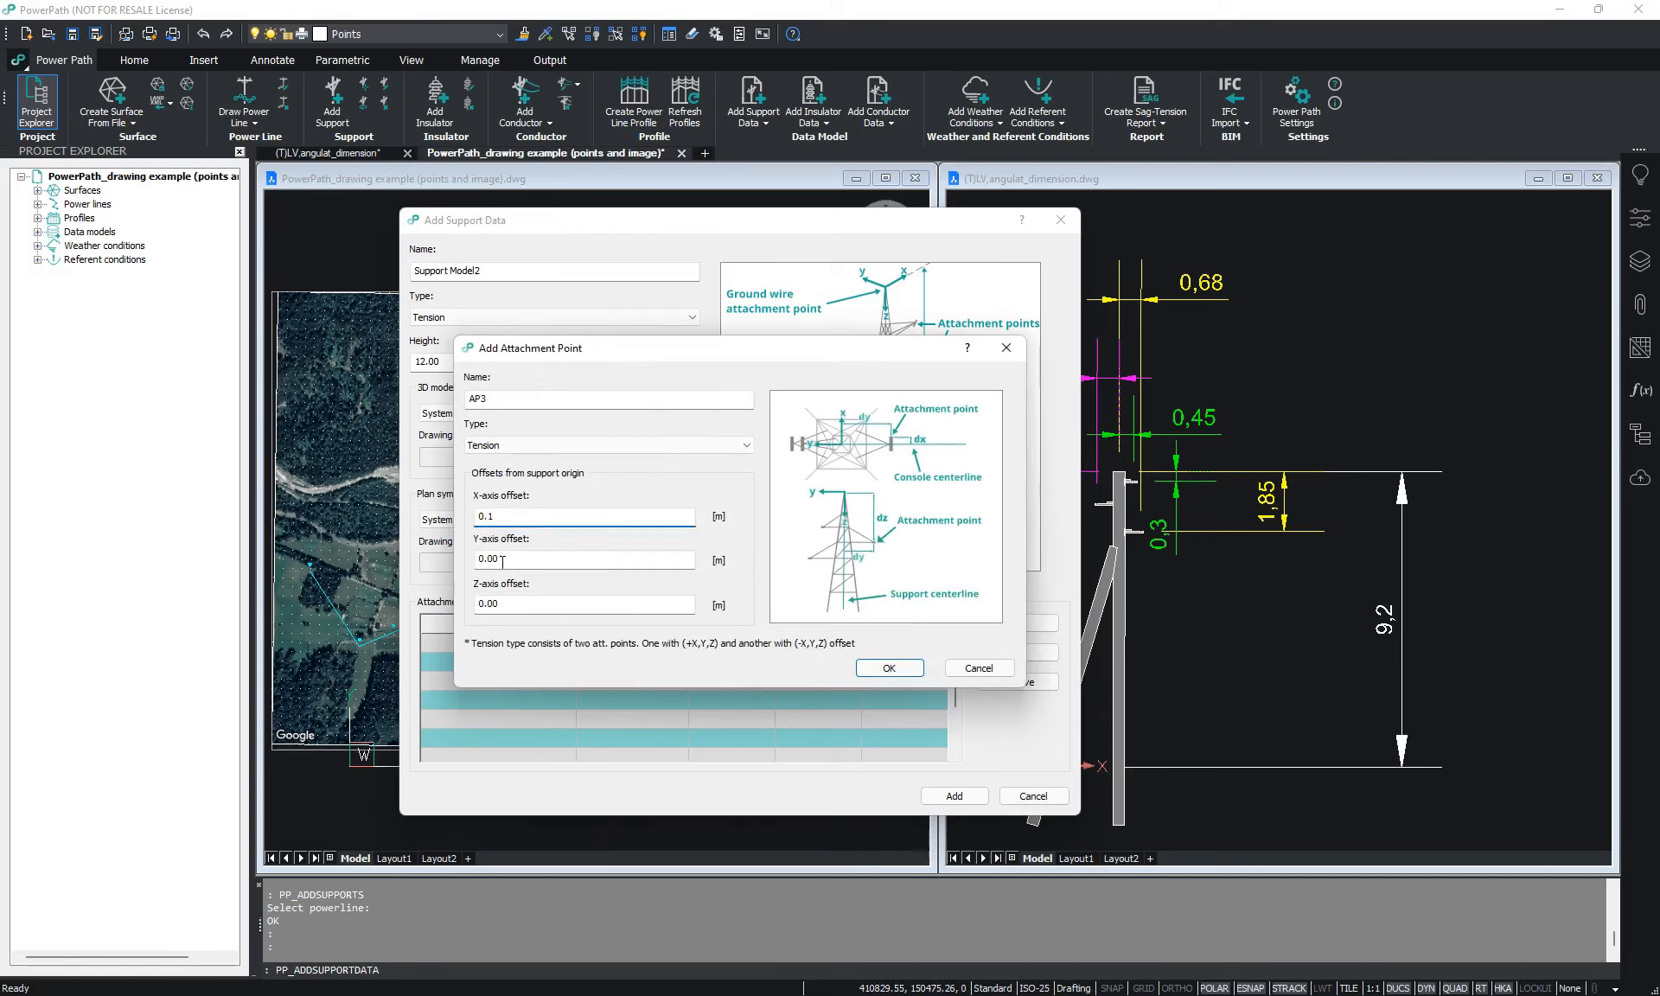
{"action": "double_click", "coordinate": [502, 560]}
{"action": "type", "text": "1"}
{"action": "double_click", "coordinate": [472, 606]}
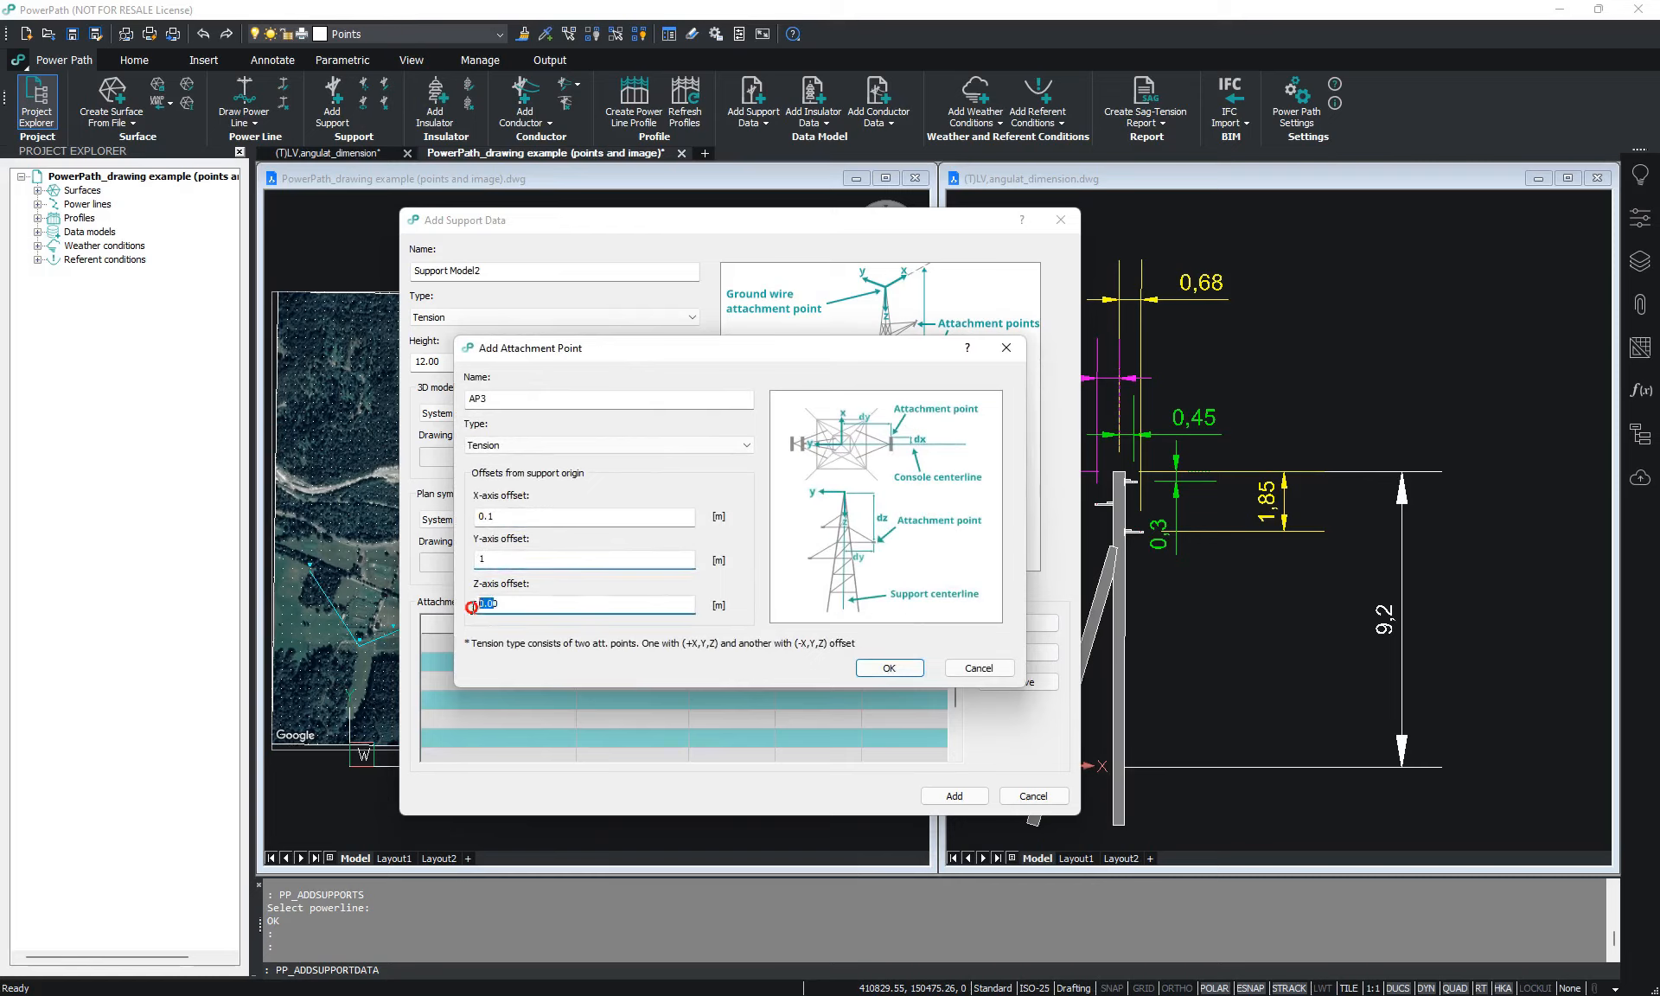
{"action": "type", "text": "2"}
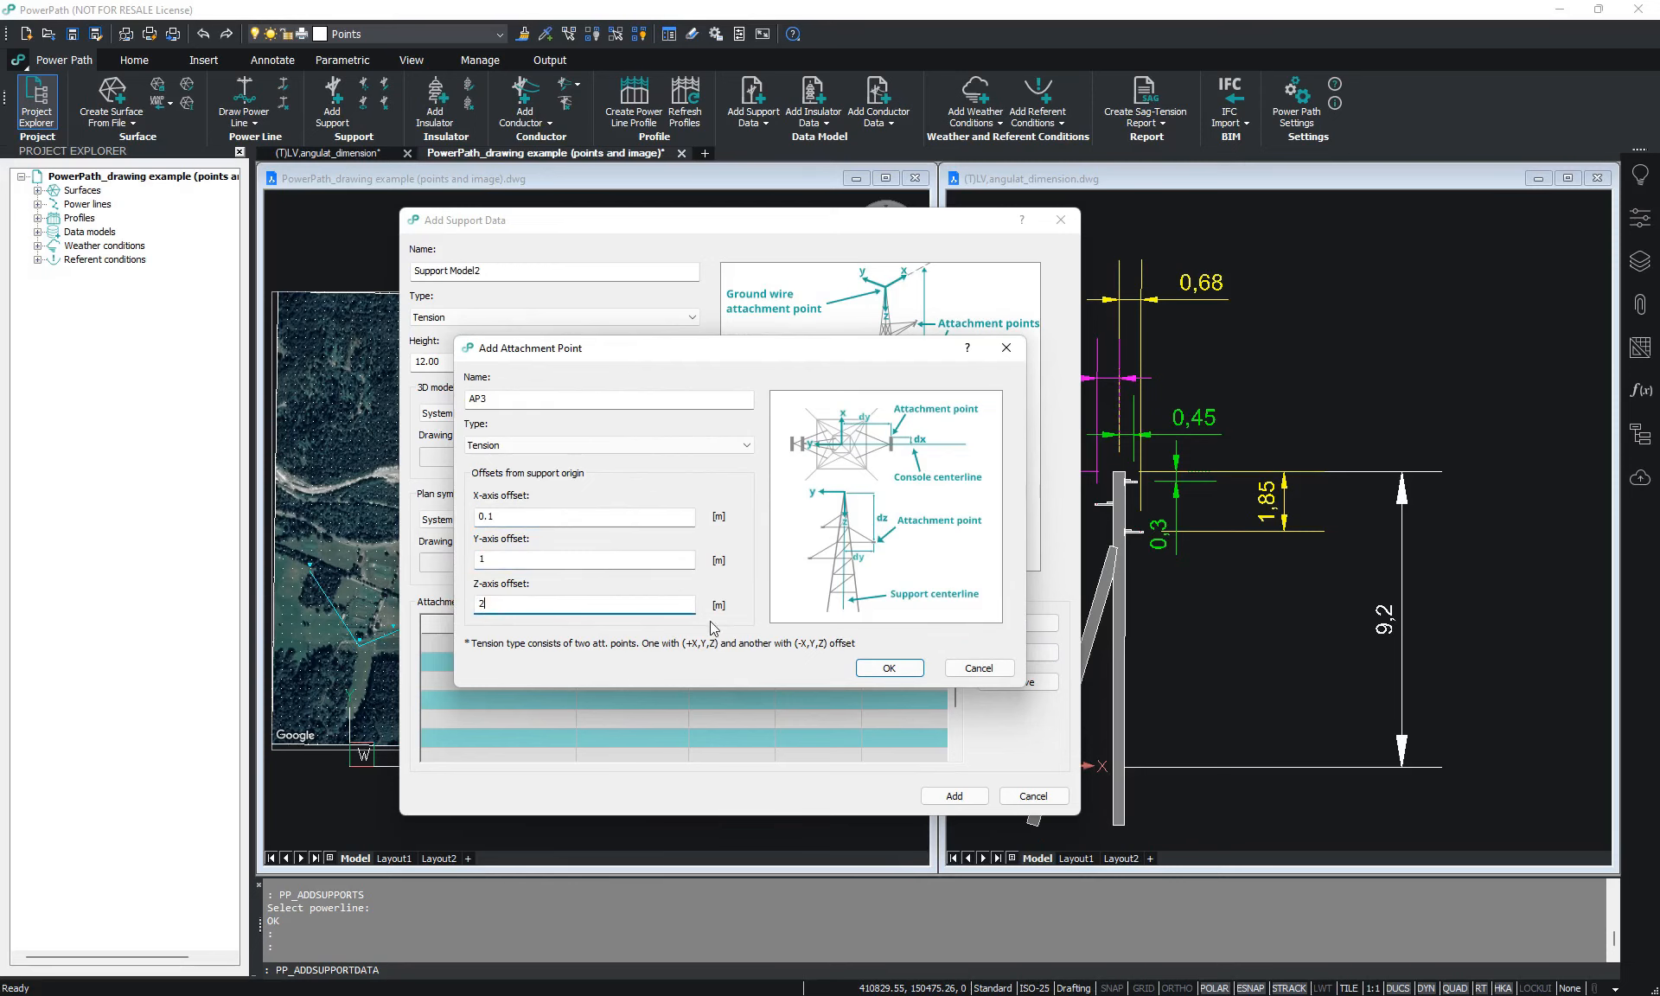
{"action": "left_click", "coordinate": [877, 674]}
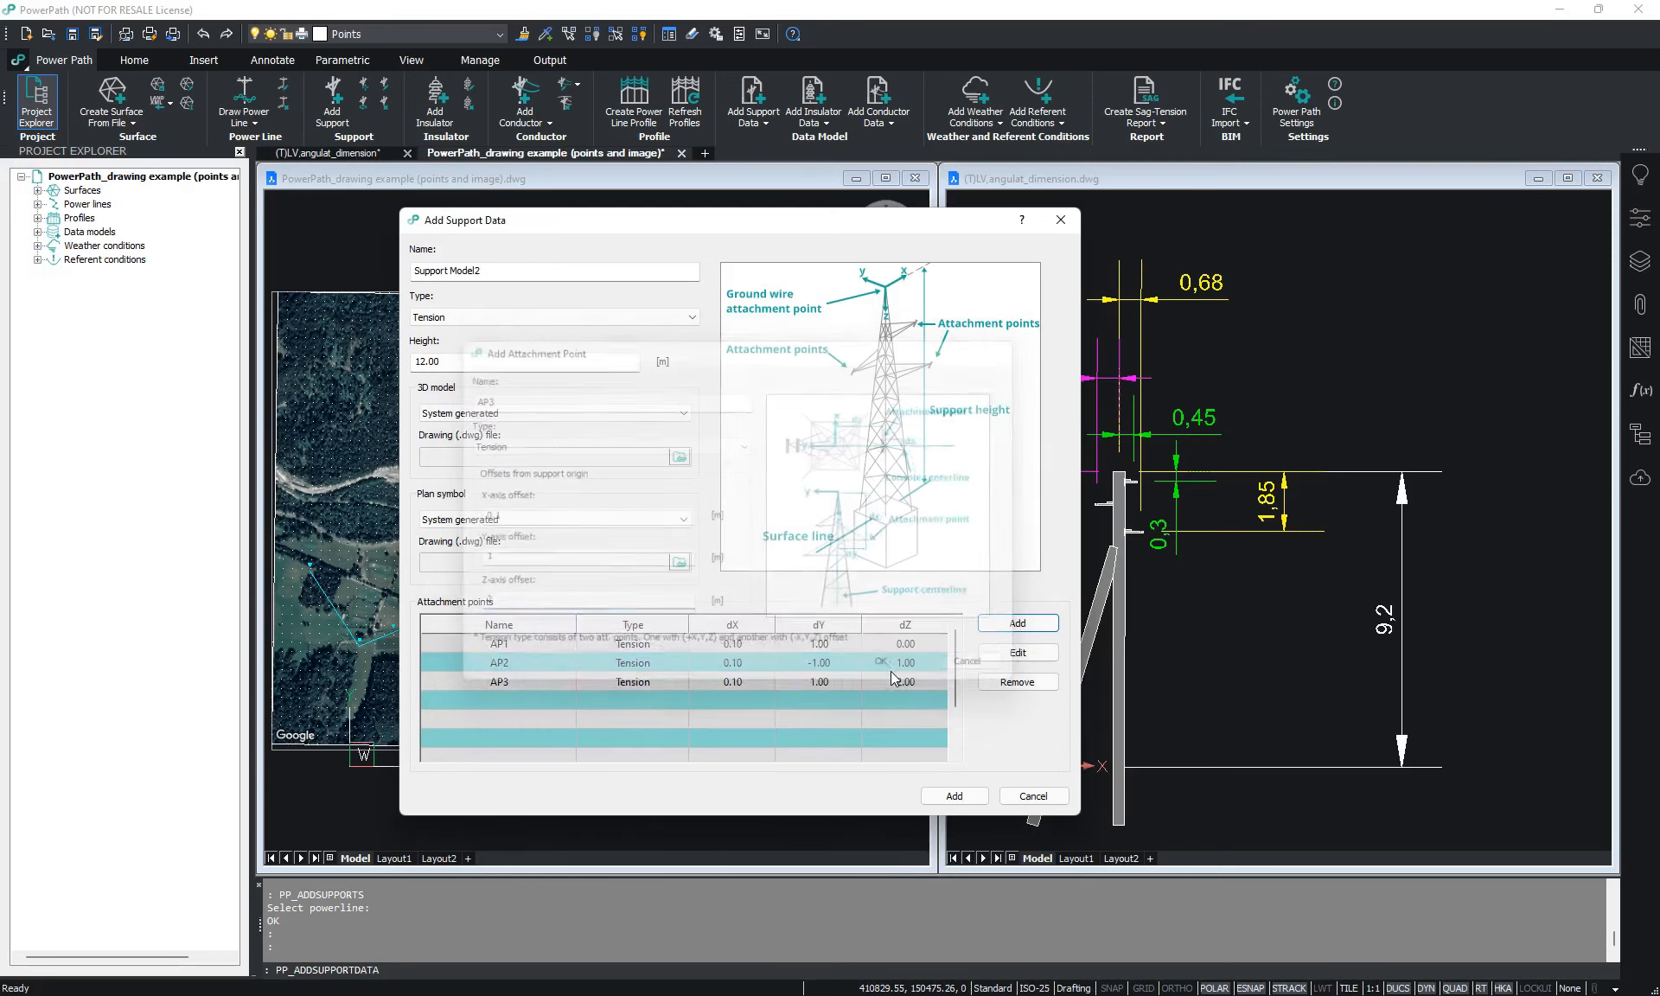
{"action": "left_click", "coordinate": [959, 797]}
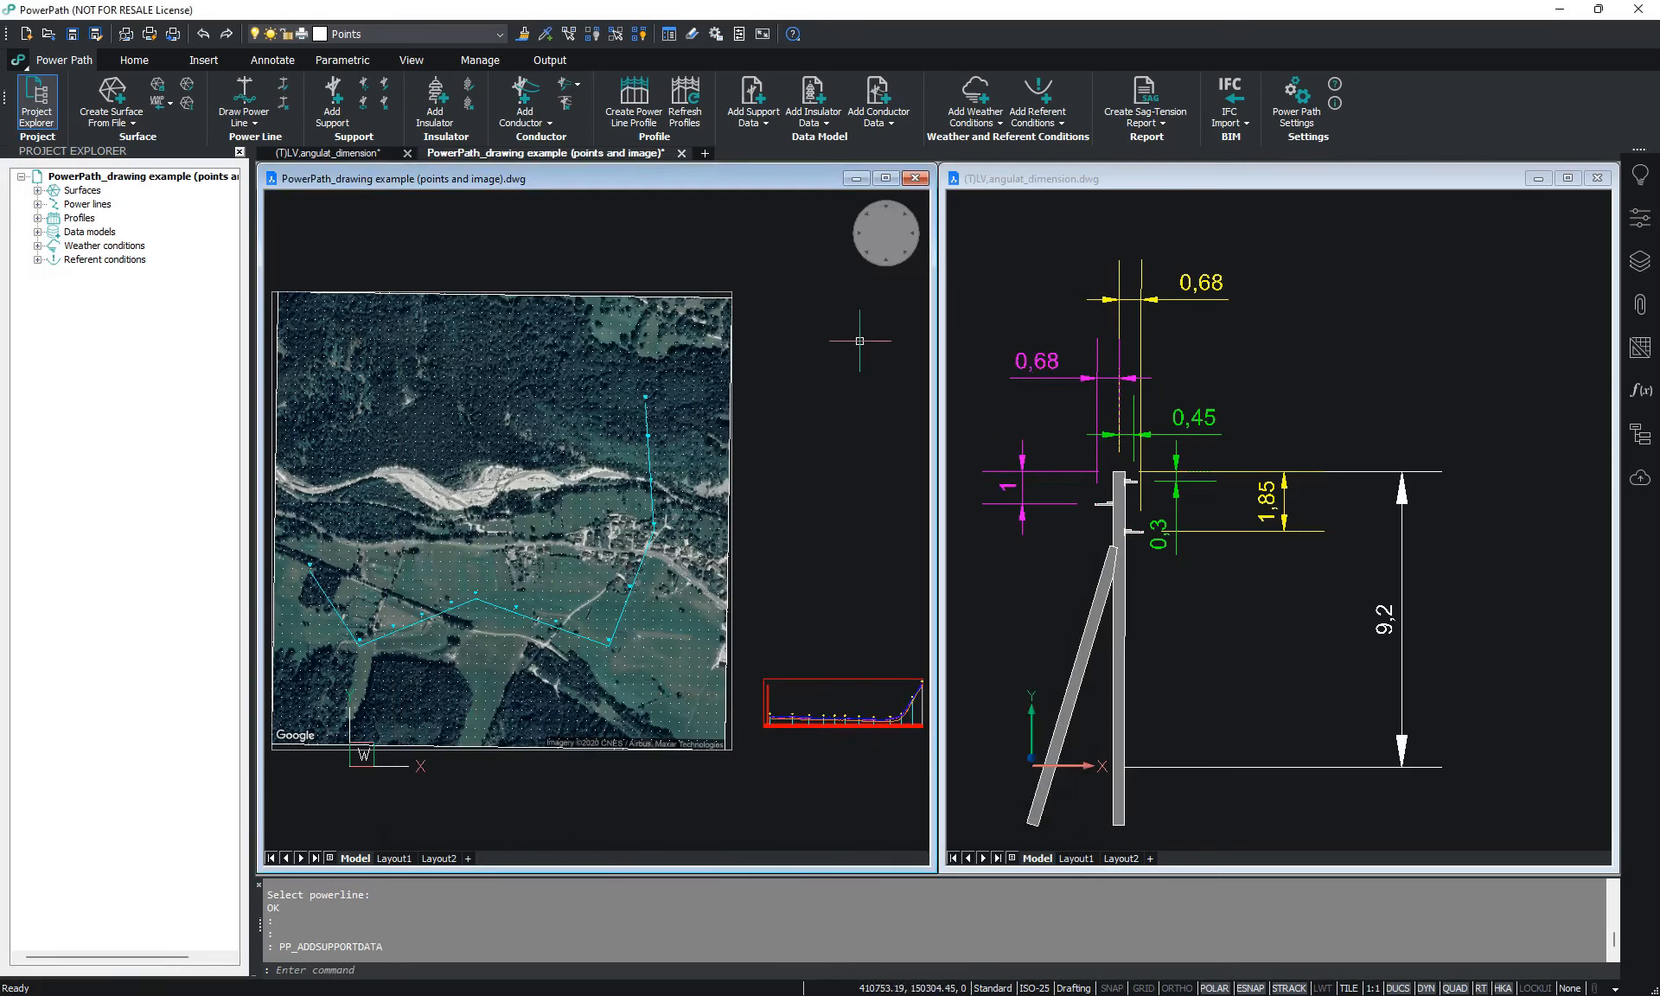
Place two tension supports using the Support Model2 data model beyond the upper end of Powerline1
{"action": "left_click", "coordinate": [337, 116]}
{"action": "scroll", "coordinate": [615, 393], "scroll_direction": "up", "scroll_amount": 3}
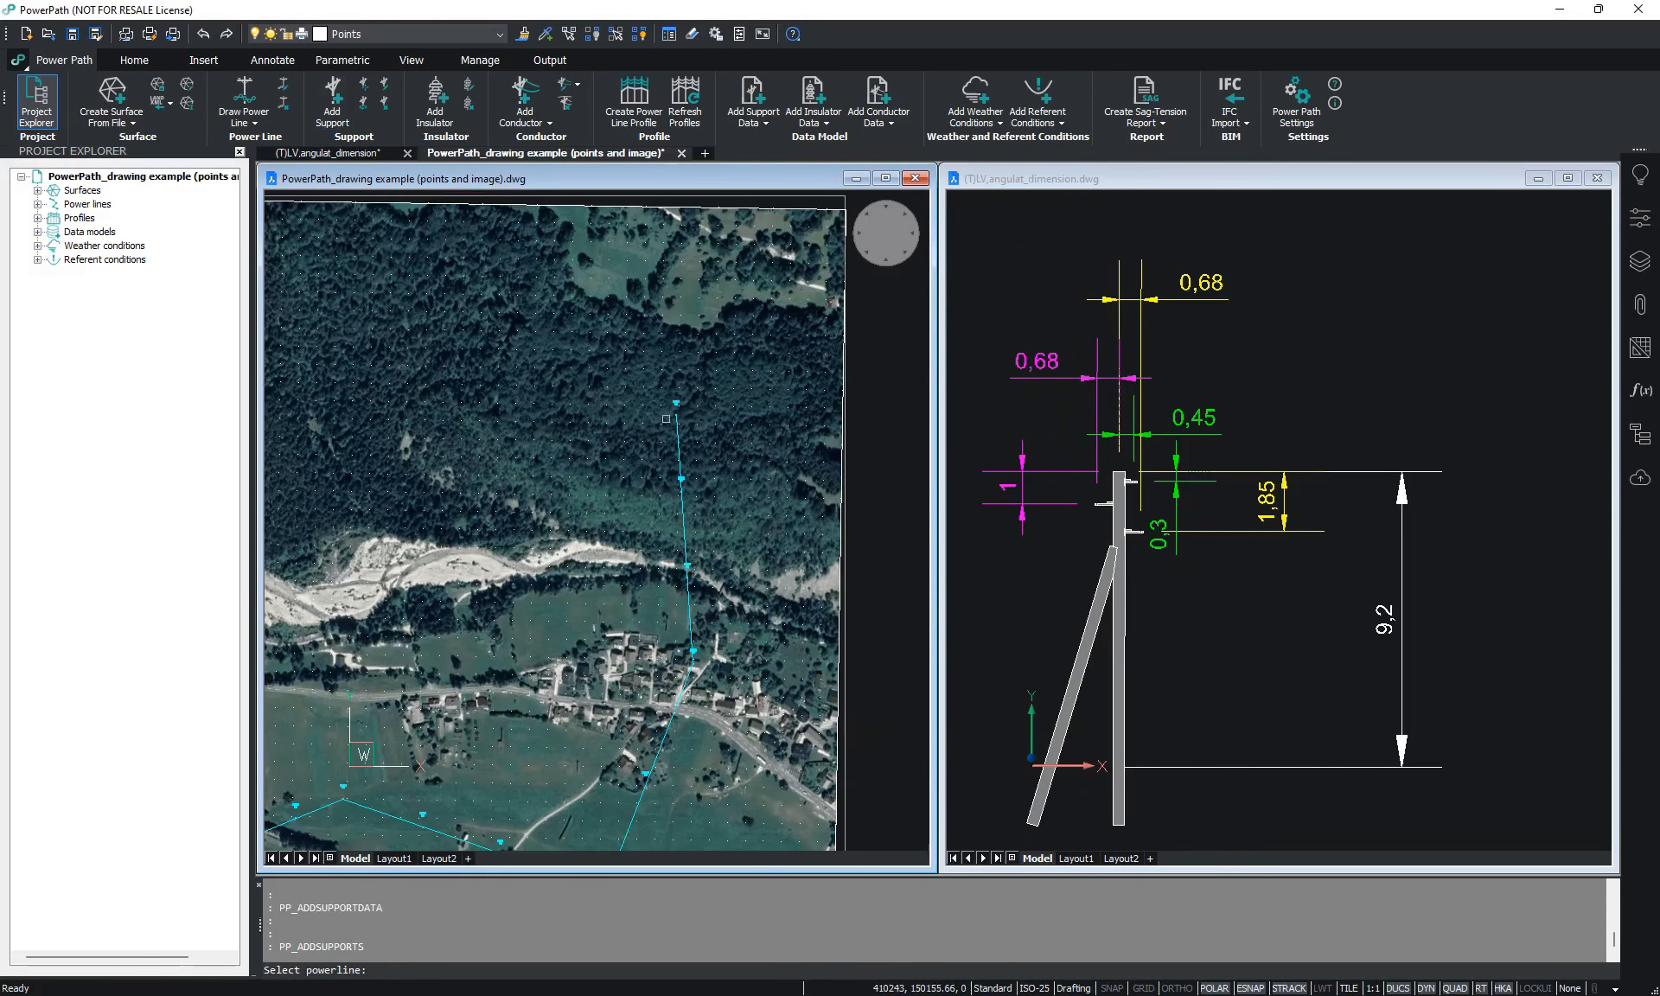
{"action": "left_click", "coordinate": [677, 436]}
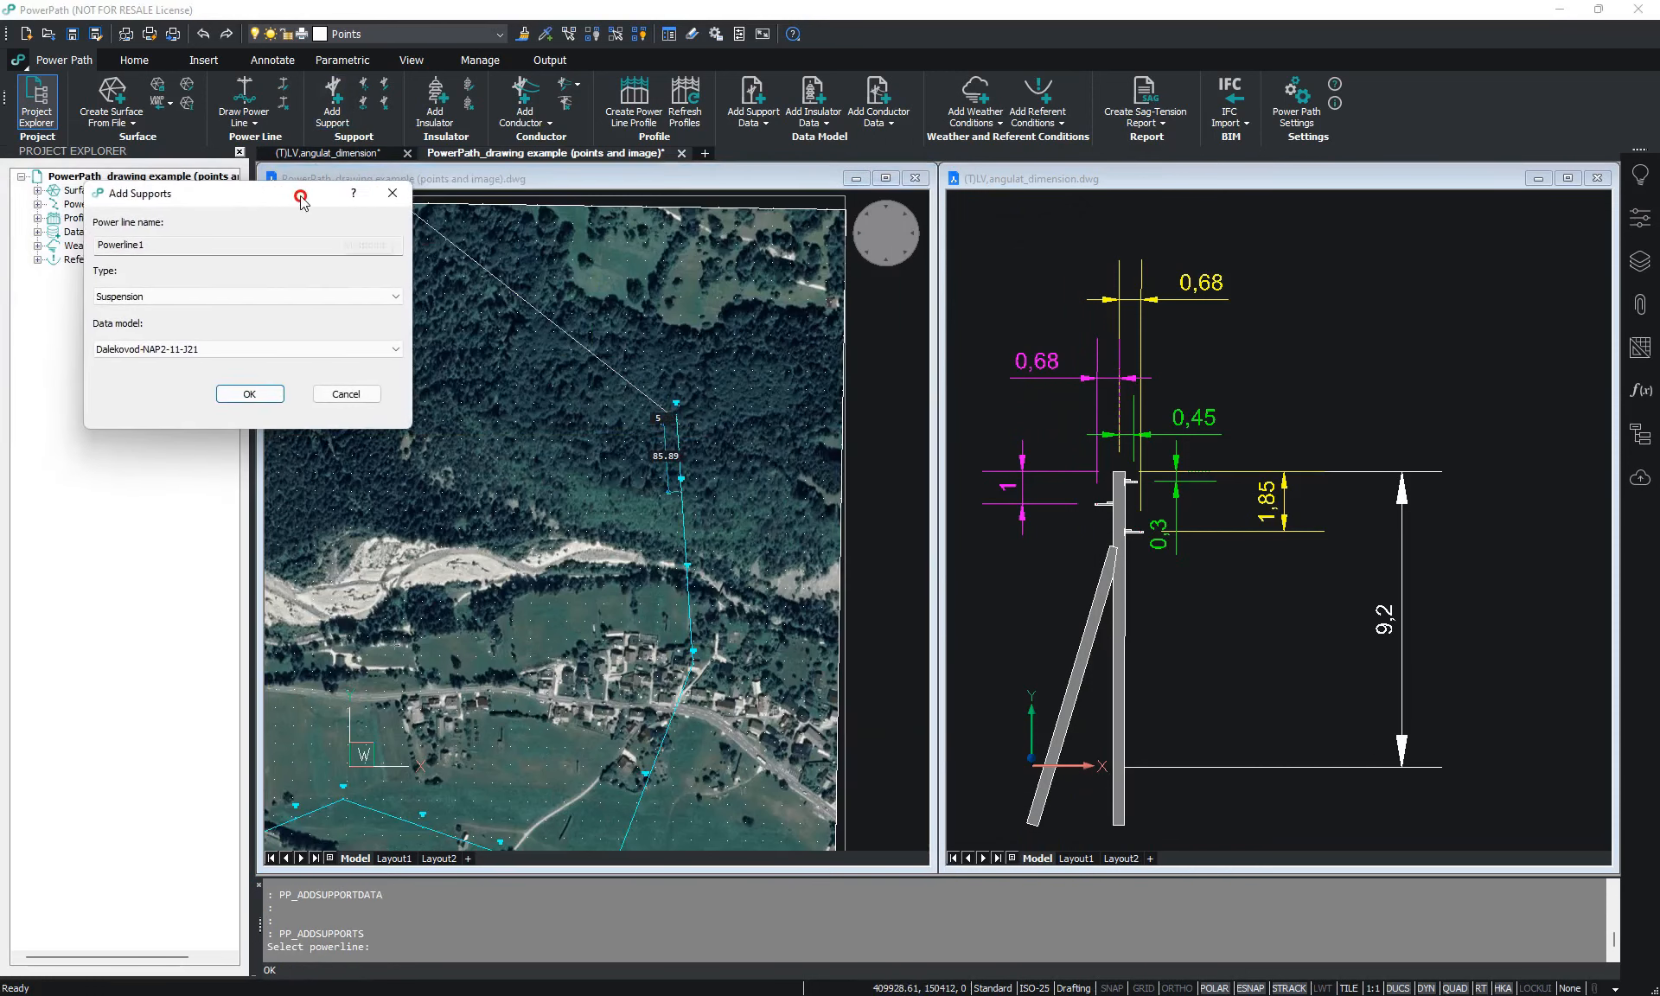
{"action": "left_click", "coordinate": [212, 299]}
{"action": "left_click", "coordinate": [195, 324]}
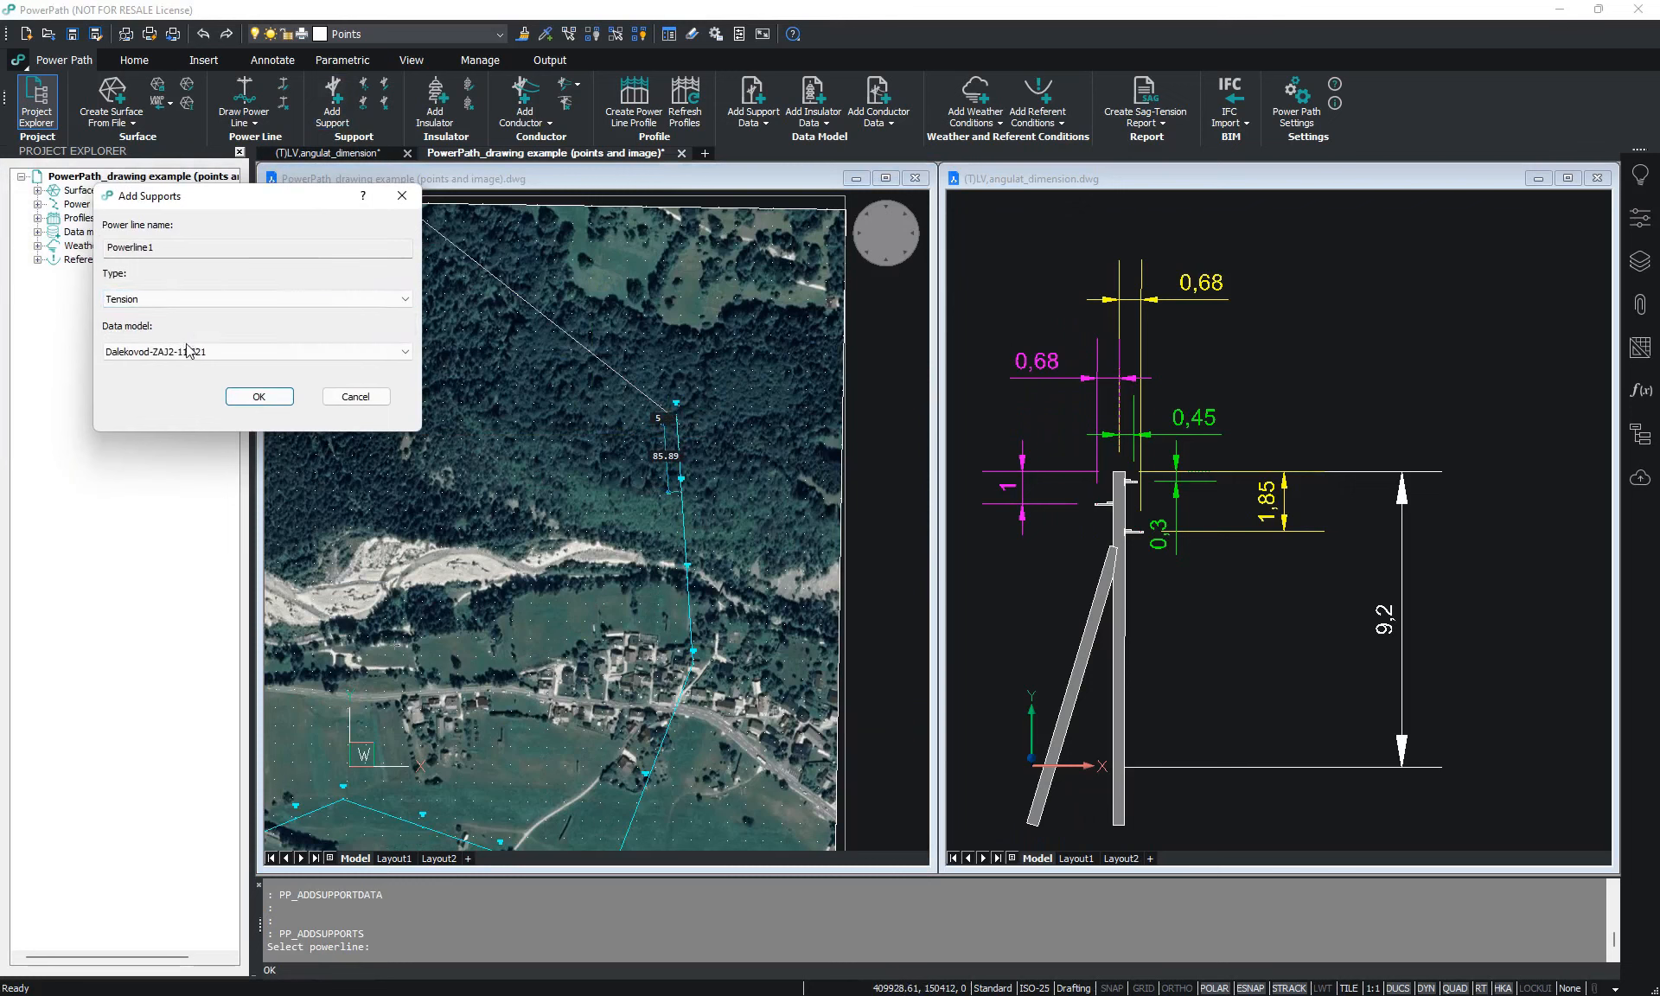
{"action": "left_click", "coordinate": [186, 351]}
{"action": "left_click", "coordinate": [177, 413]}
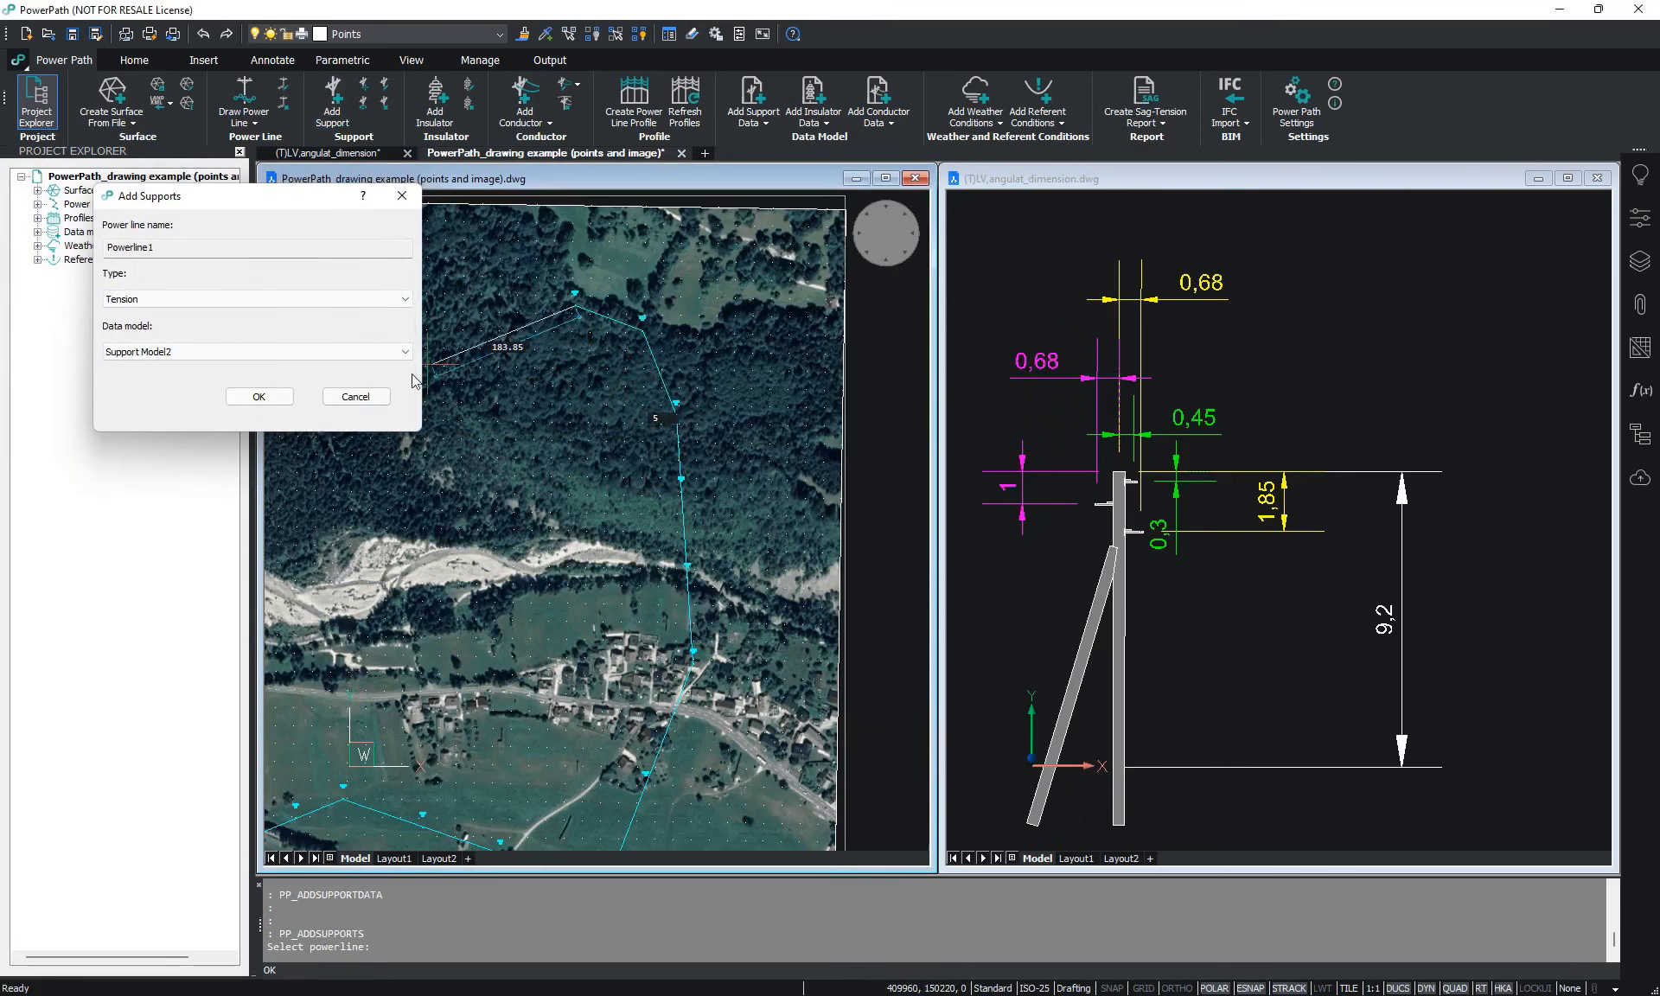
{"action": "left_click", "coordinate": [268, 397]}
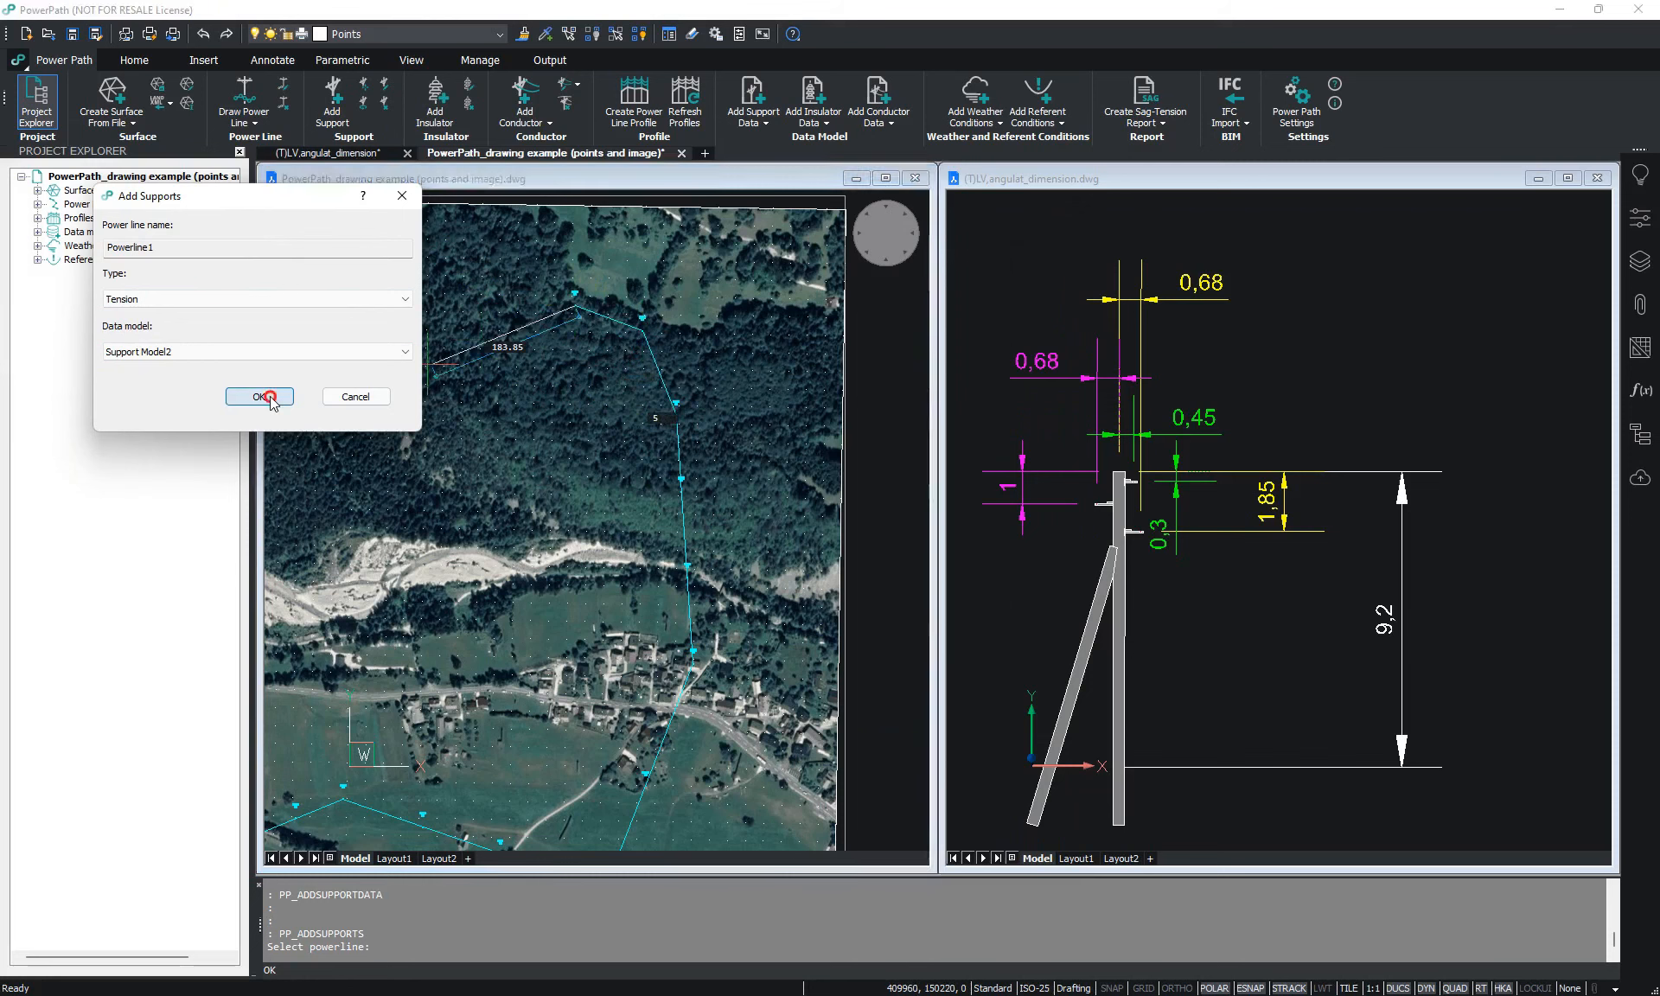
{"action": "left_click", "coordinate": [862, 257]}
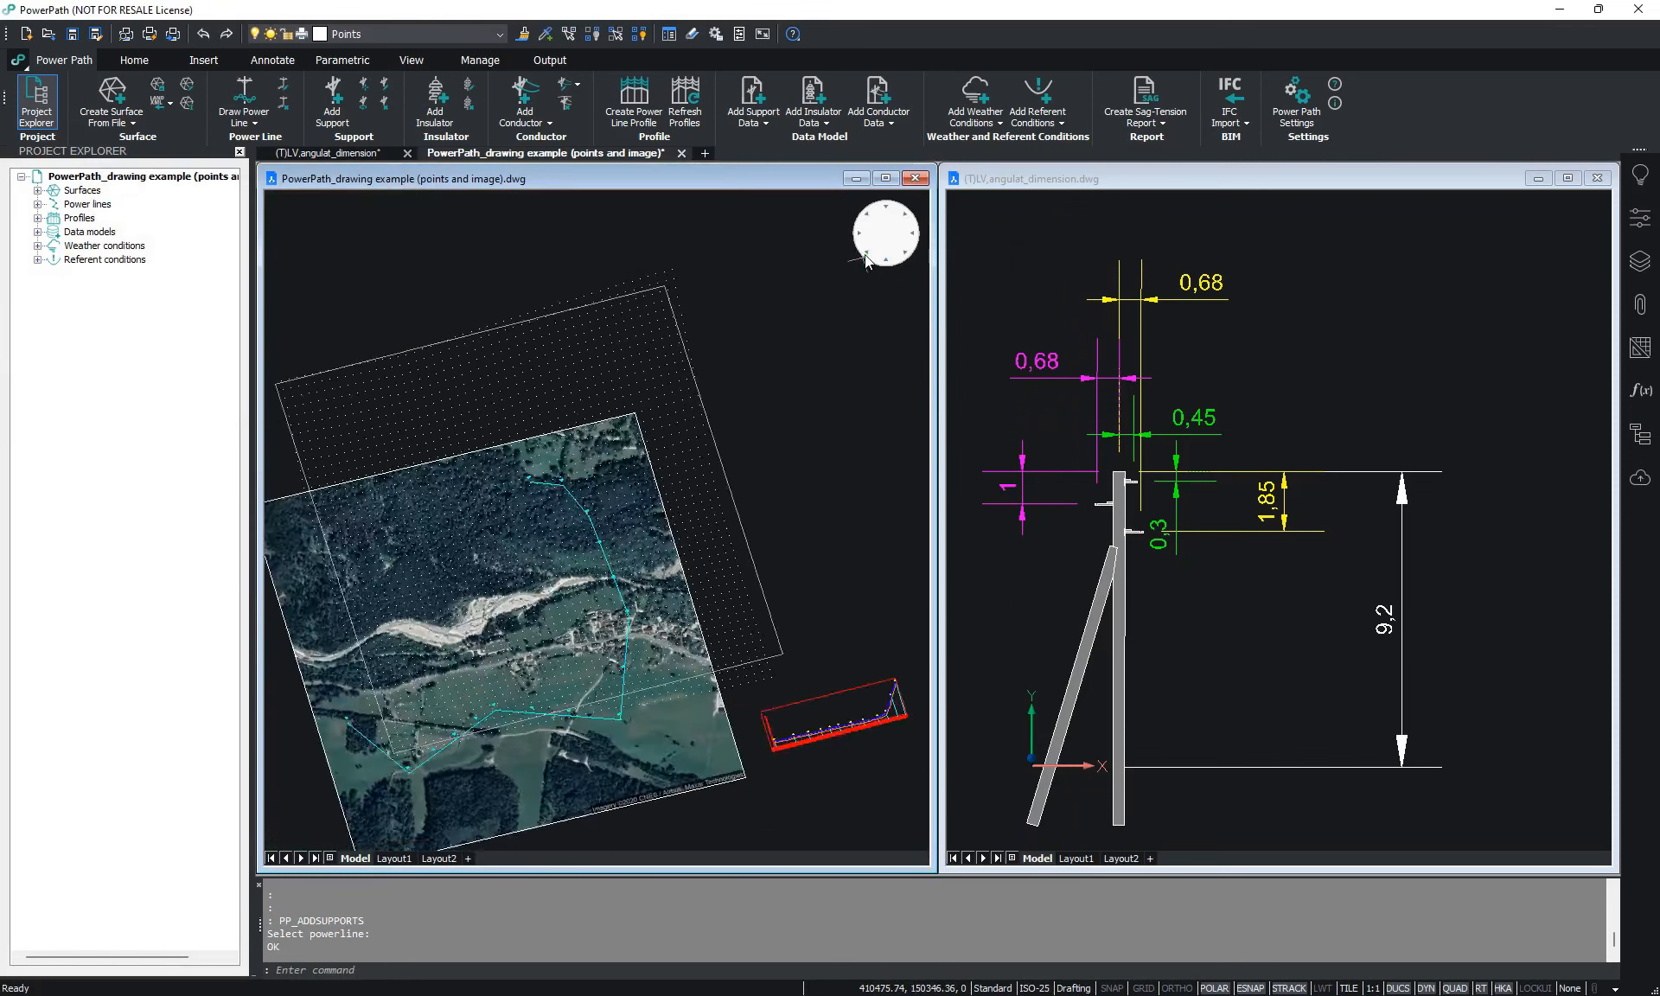
{"action": "scroll", "coordinate": [526, 363], "scroll_direction": "up", "scroll_amount": 5}
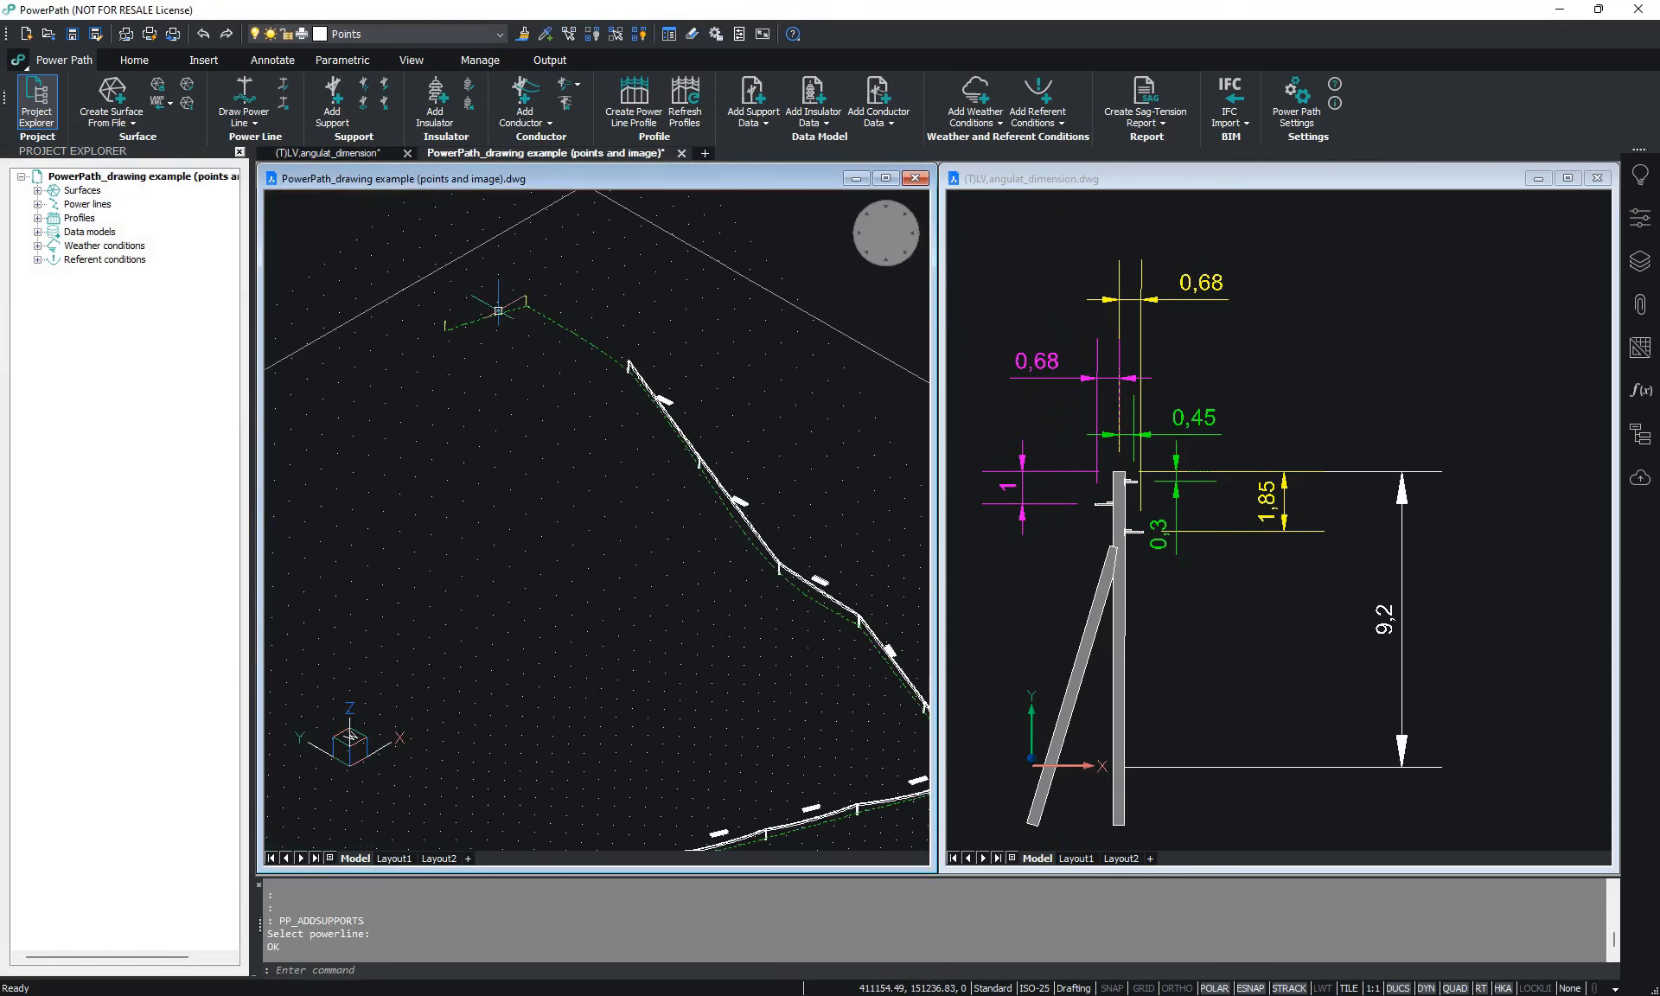
{"action": "scroll", "coordinate": [700, 346], "scroll_direction": "down", "scroll_amount": 5}
{"action": "left_click", "coordinate": [885, 233]}
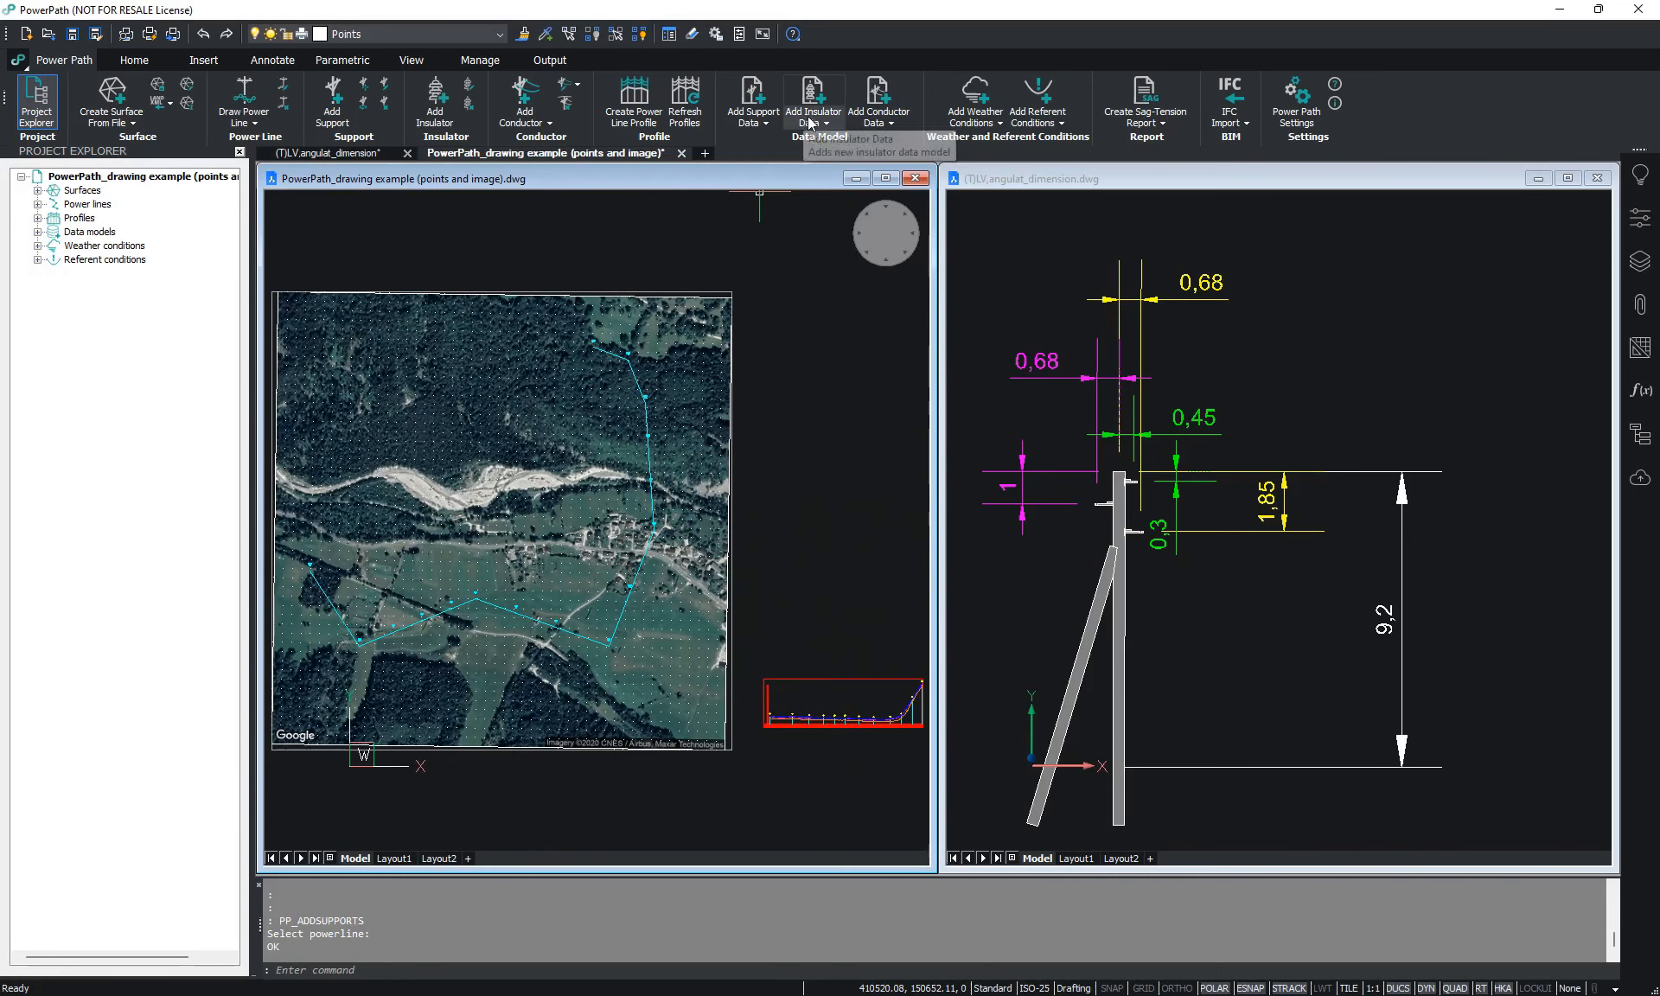
Start a new strain insulator data model with length 1 m, weight 2.5 kg and wind area 0.4 m2
{"action": "left_click", "coordinate": [809, 119]}
{"action": "left_click_drag", "start_coordinate": [406, 442], "coordinate": [377, 442]}
{"action": "type", "text": "1"}
{"action": "left_click_drag", "start_coordinate": [406, 496], "coordinate": [377, 495]}
{"action": "type", "text": "2.5"}
{"action": "left_click_drag", "start_coordinate": [406, 548], "coordinate": [392, 549]}
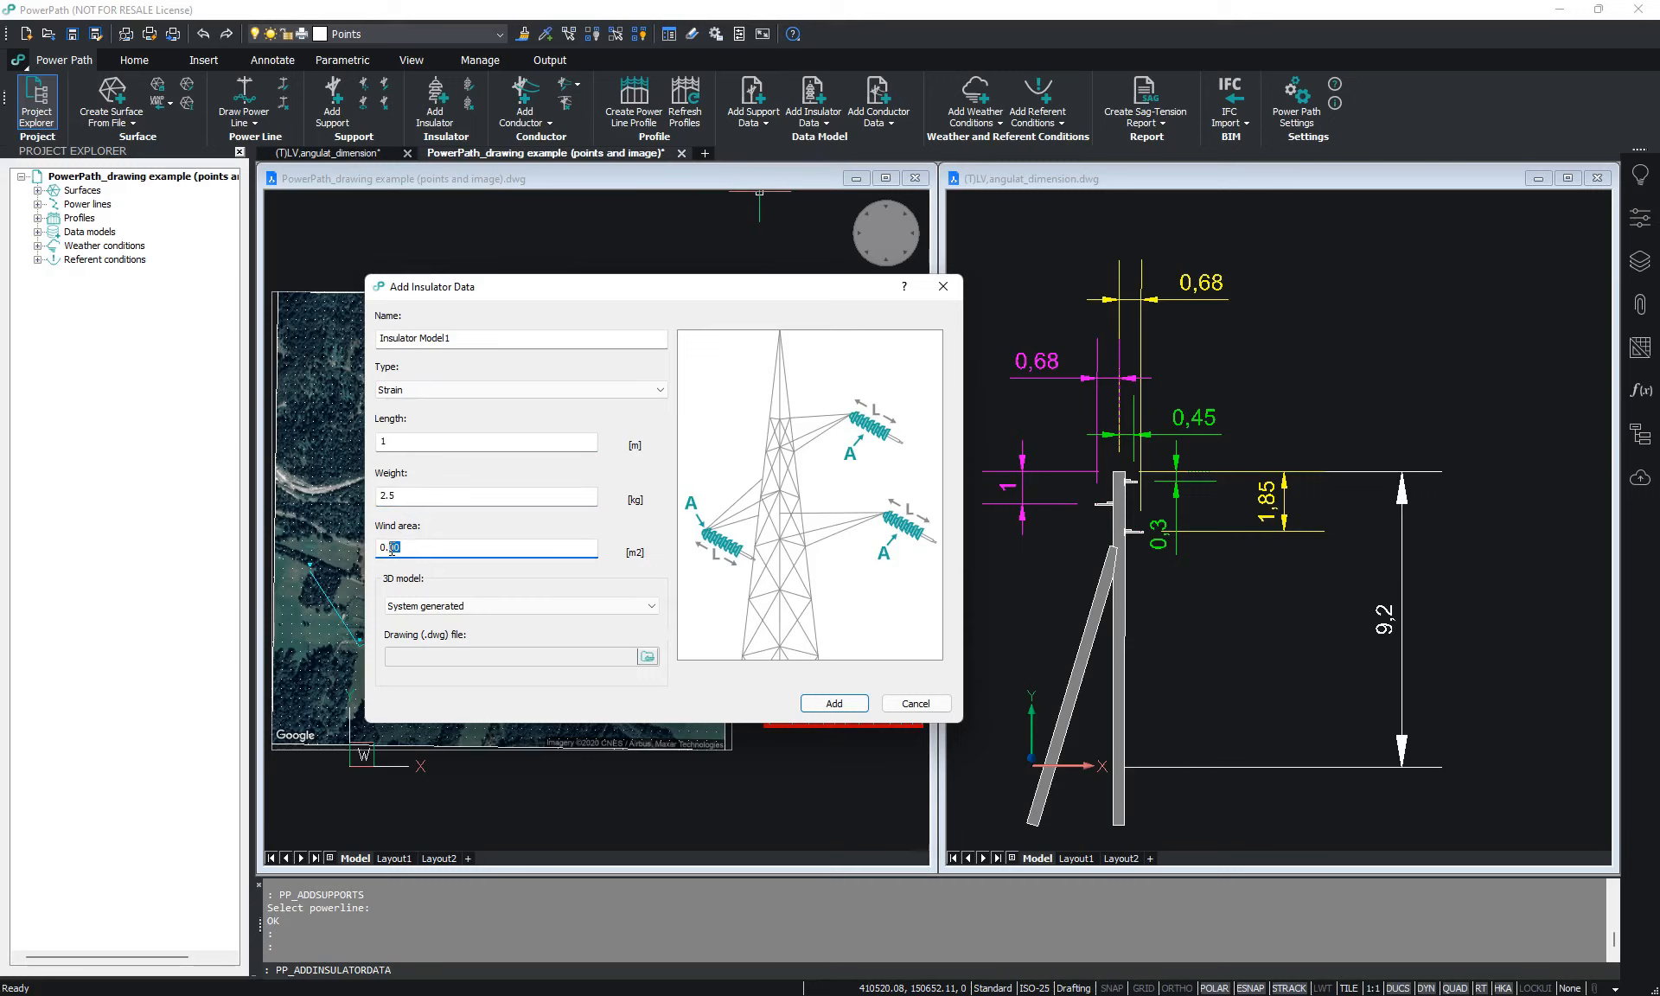
{"action": "type", "text": "4"}
Give the insulator a custom 3D model from (Strain)NKI L_PB.dwg in the Insulators folder and save the data model
{"action": "left_click", "coordinate": [465, 610]}
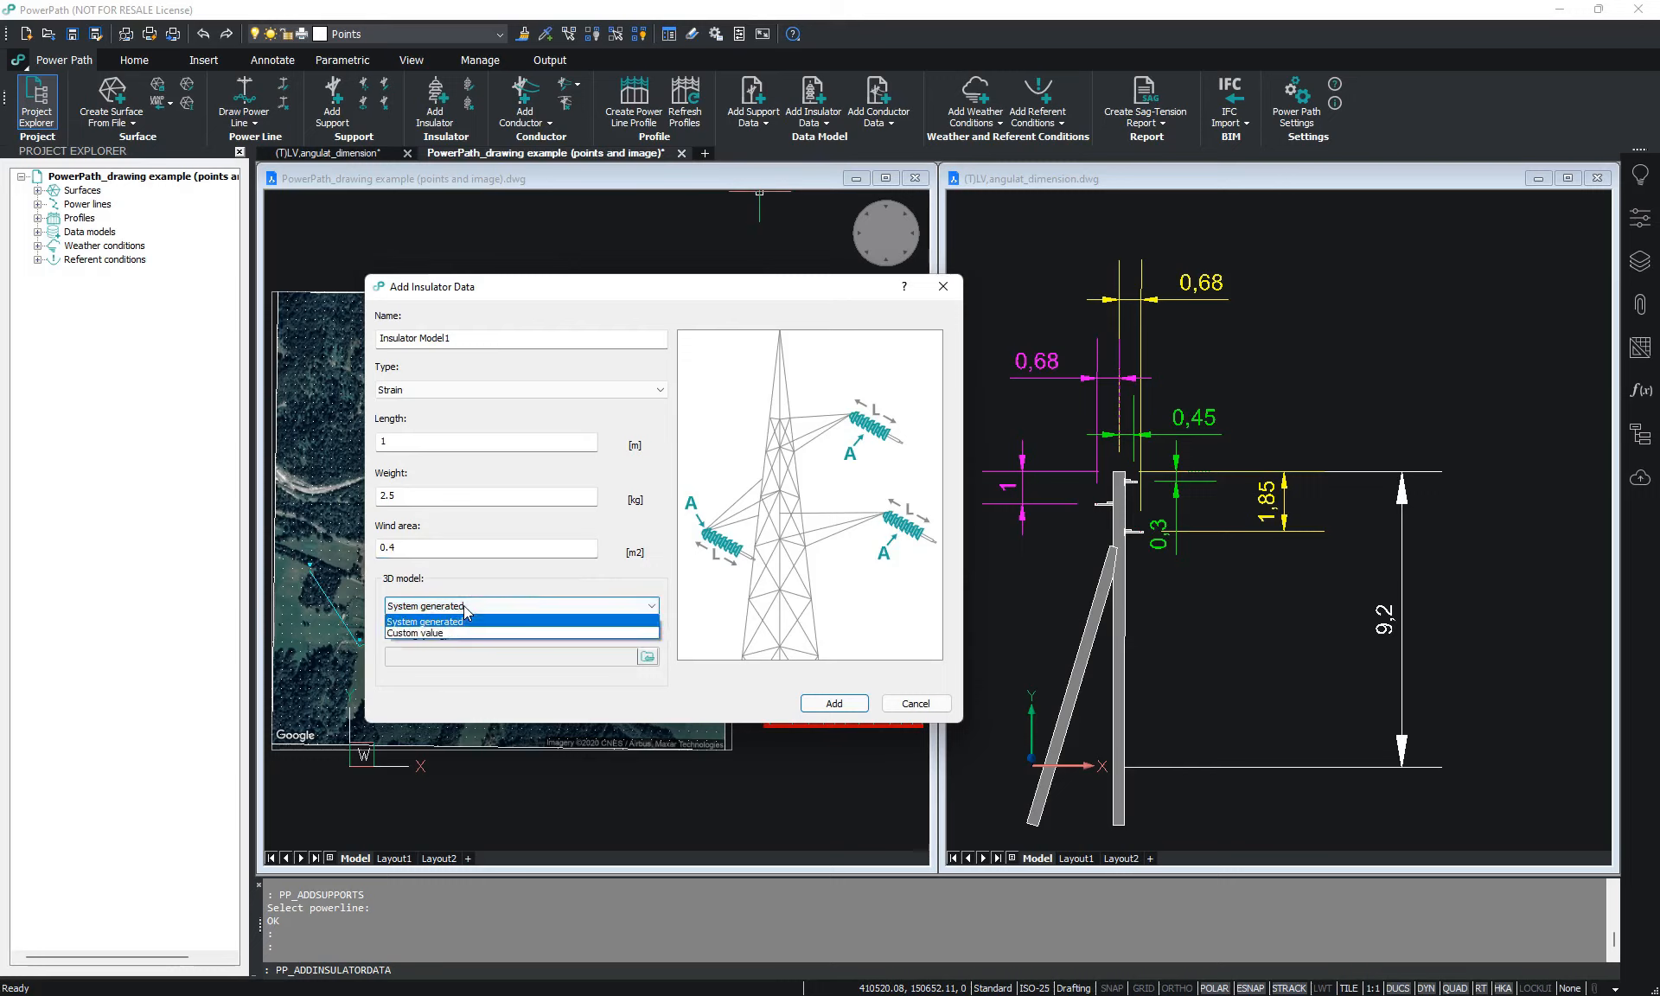
{"action": "left_click", "coordinate": [445, 628]}
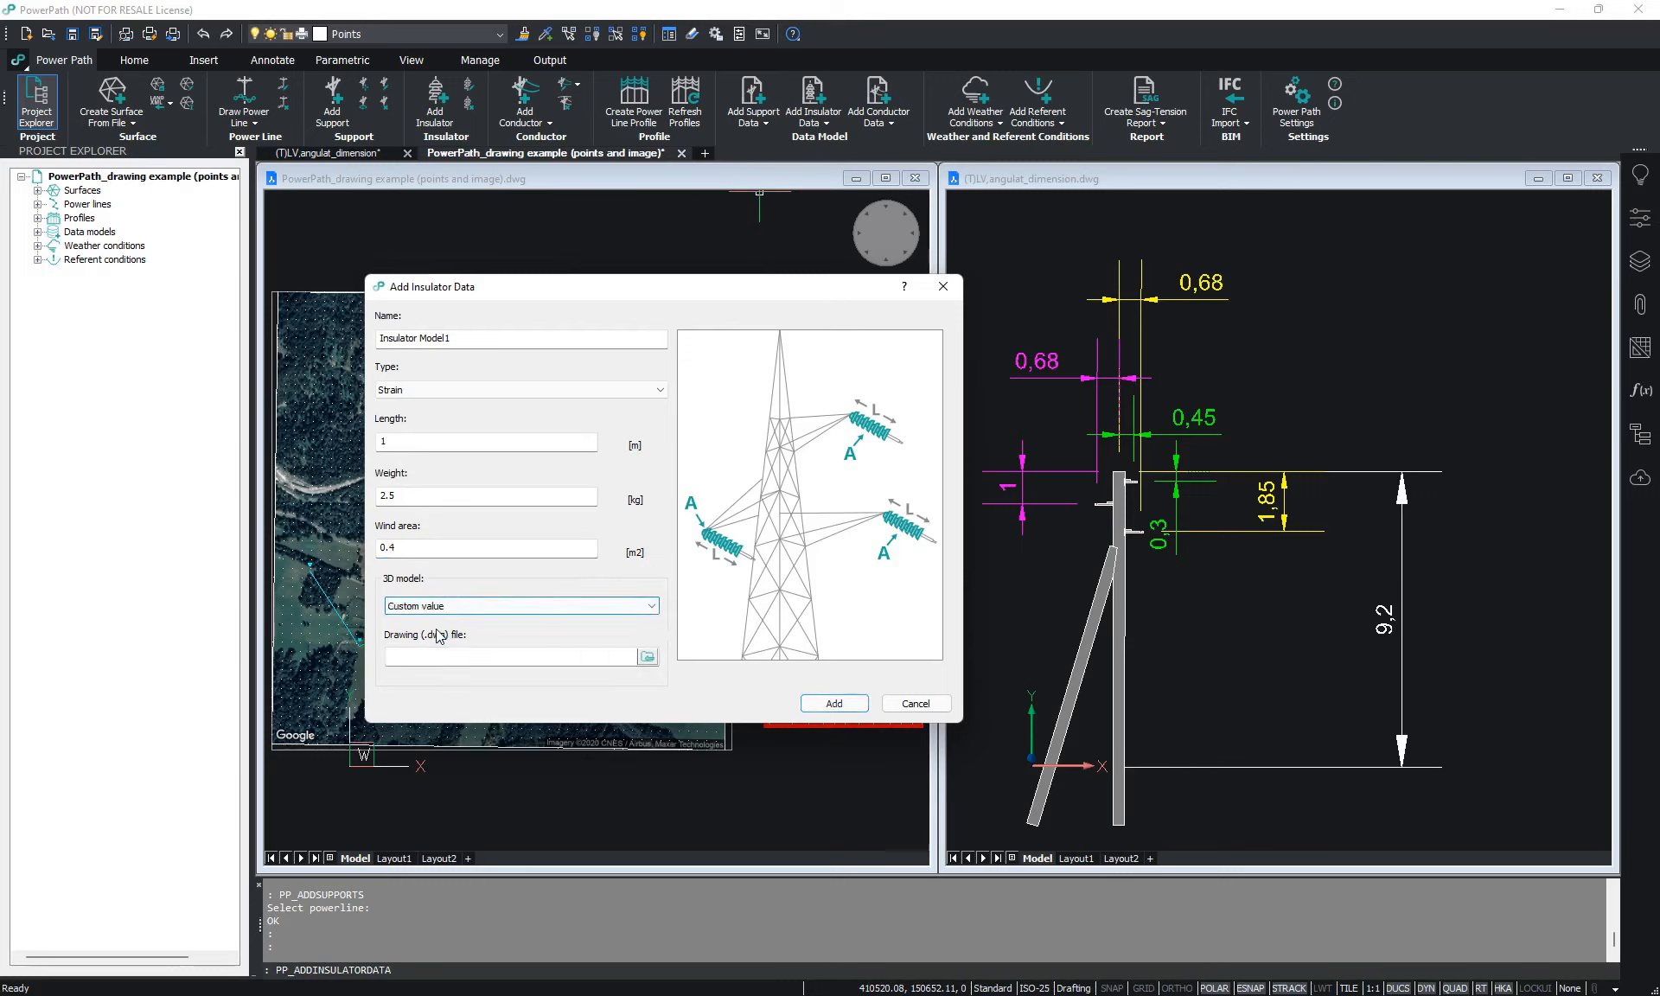
{"action": "left_click", "coordinate": [646, 658]}
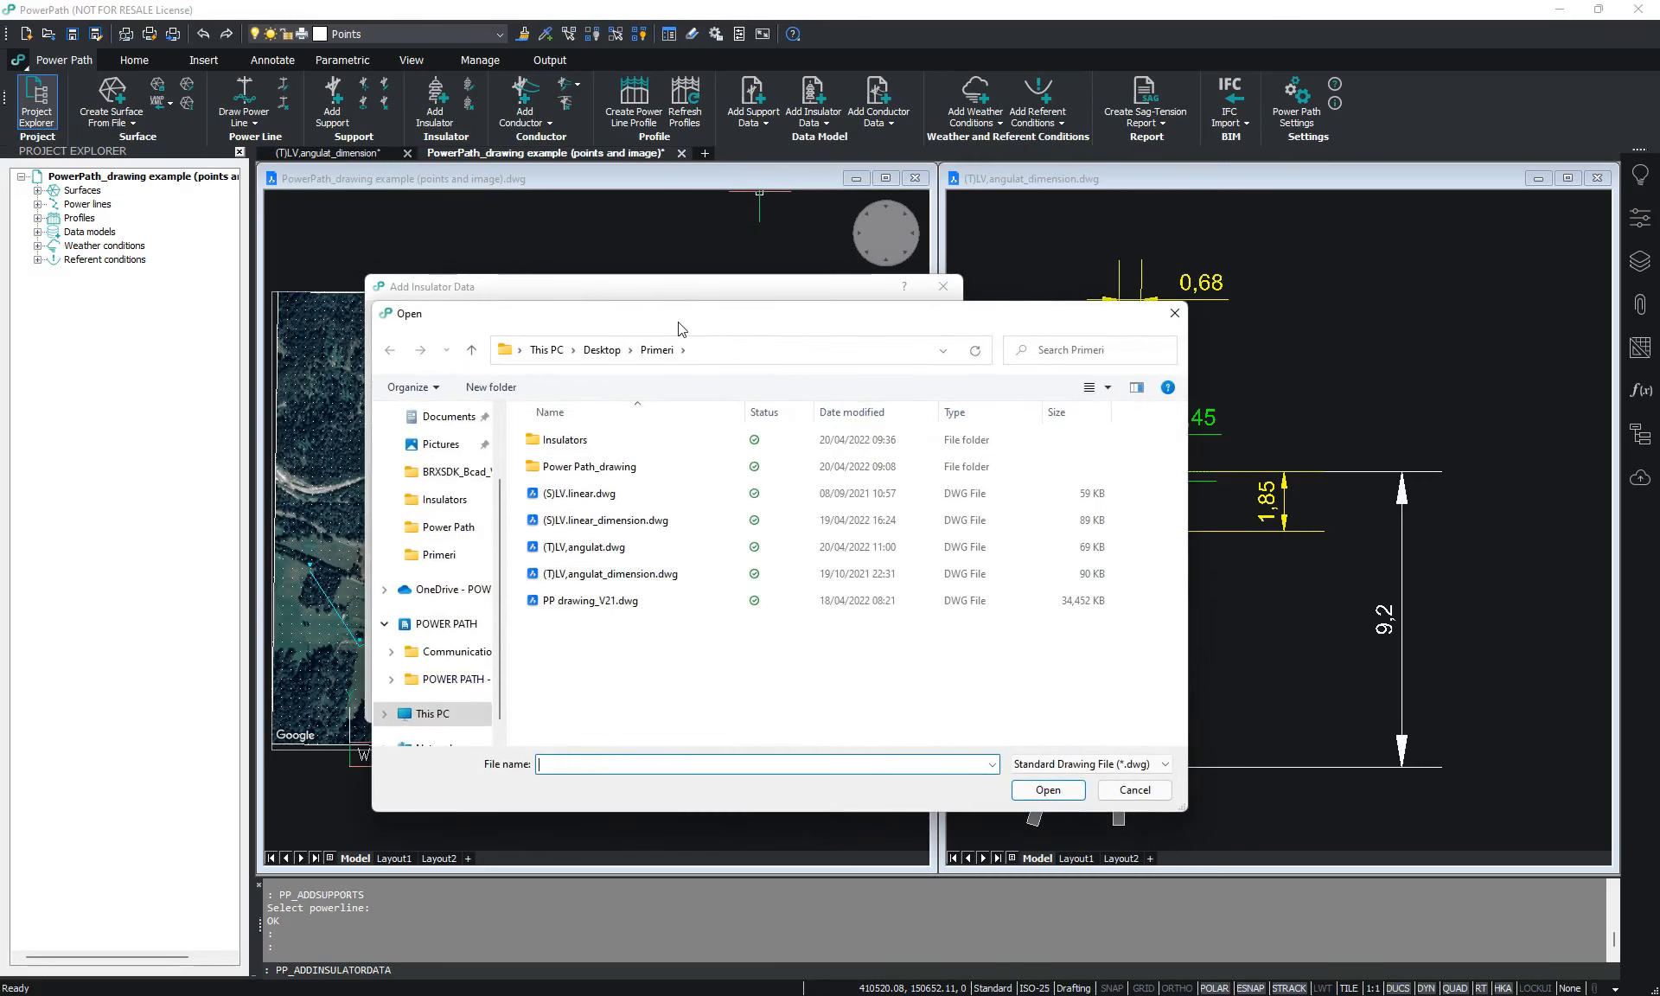
{"action": "double_click", "coordinate": [575, 441]}
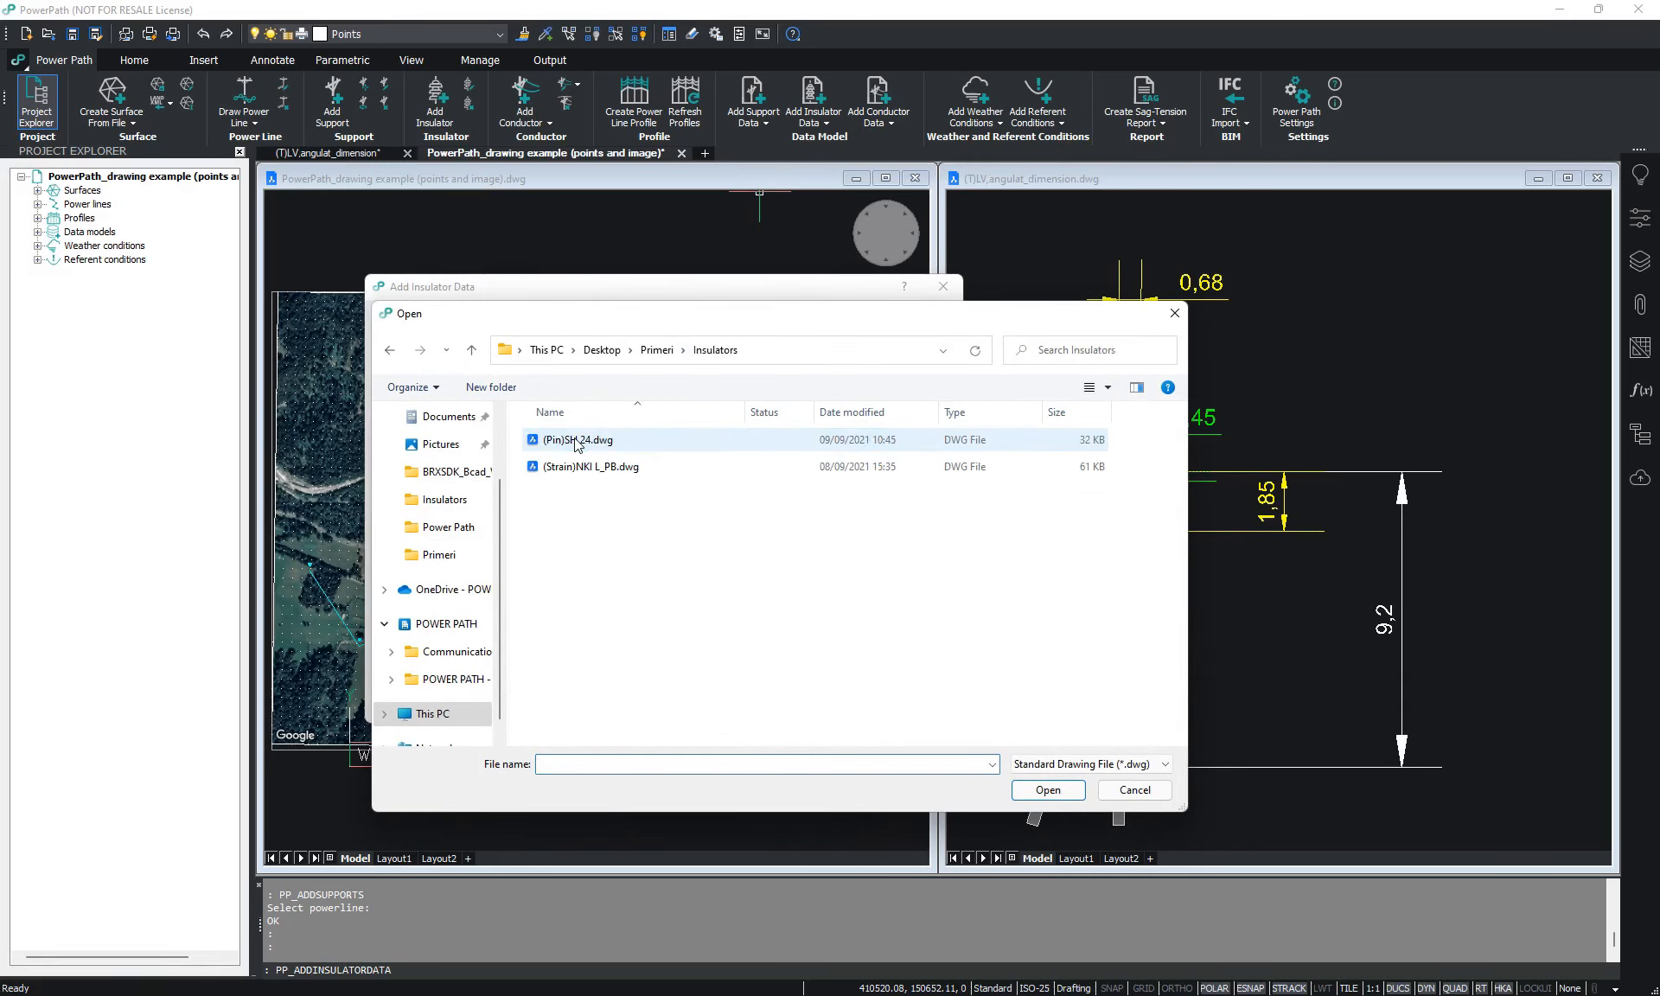
{"action": "left_click", "coordinate": [593, 468]}
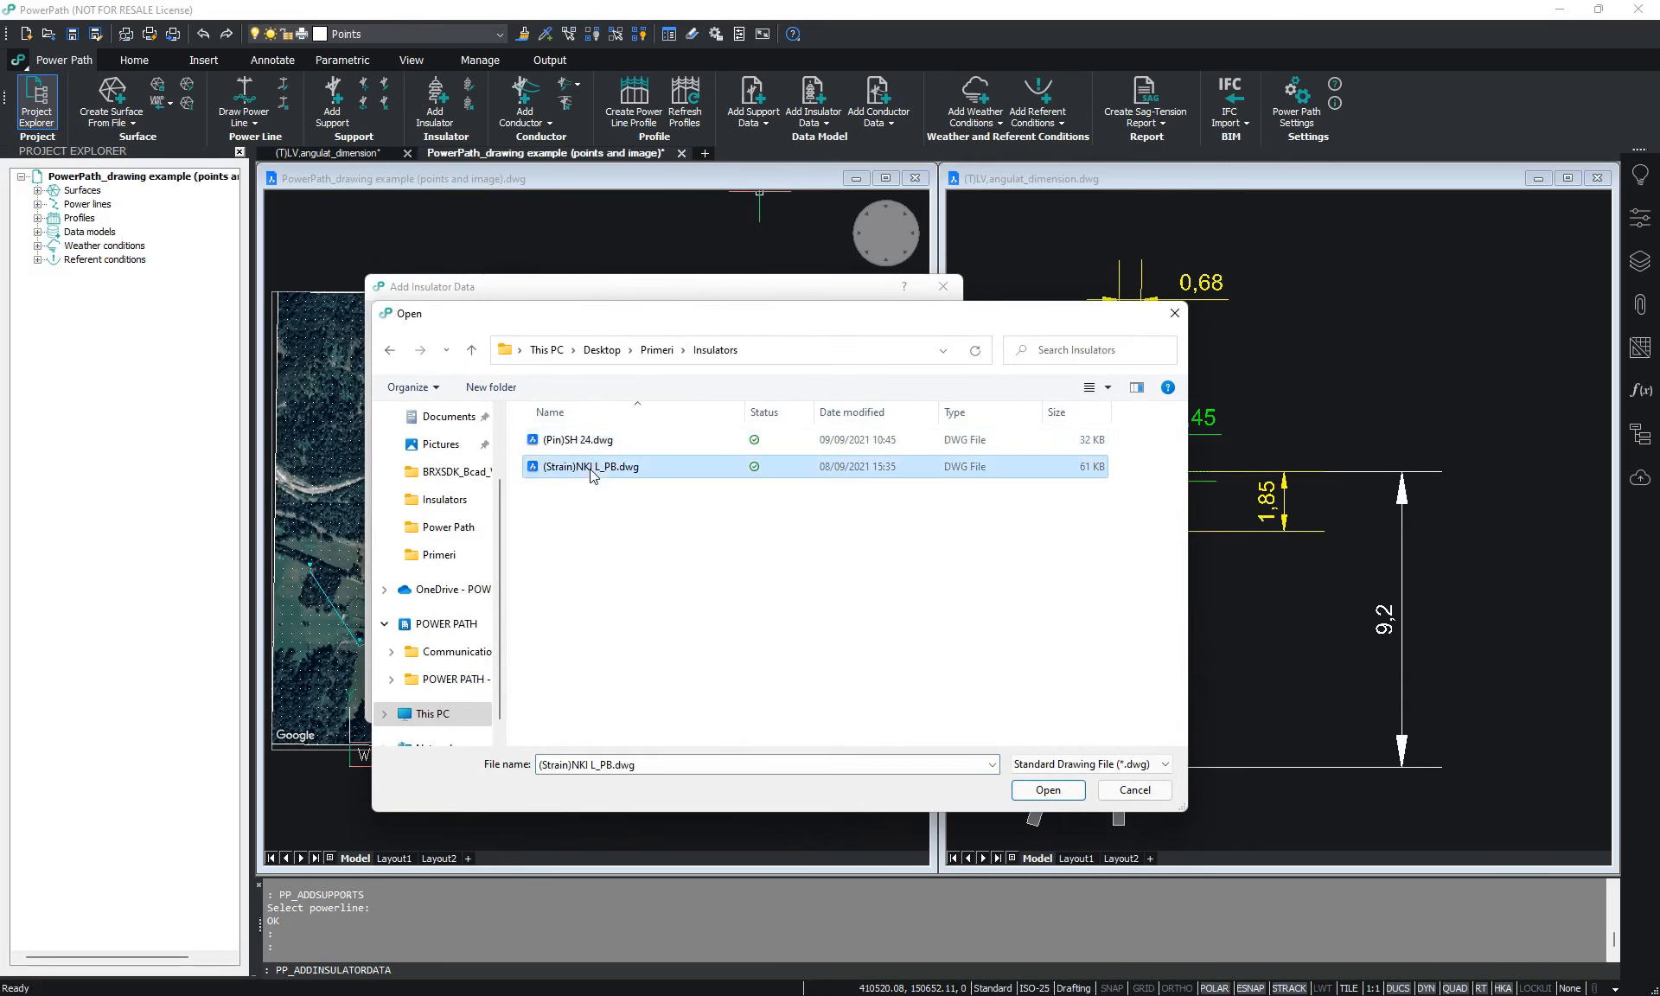
{"action": "left_click", "coordinate": [1045, 790]}
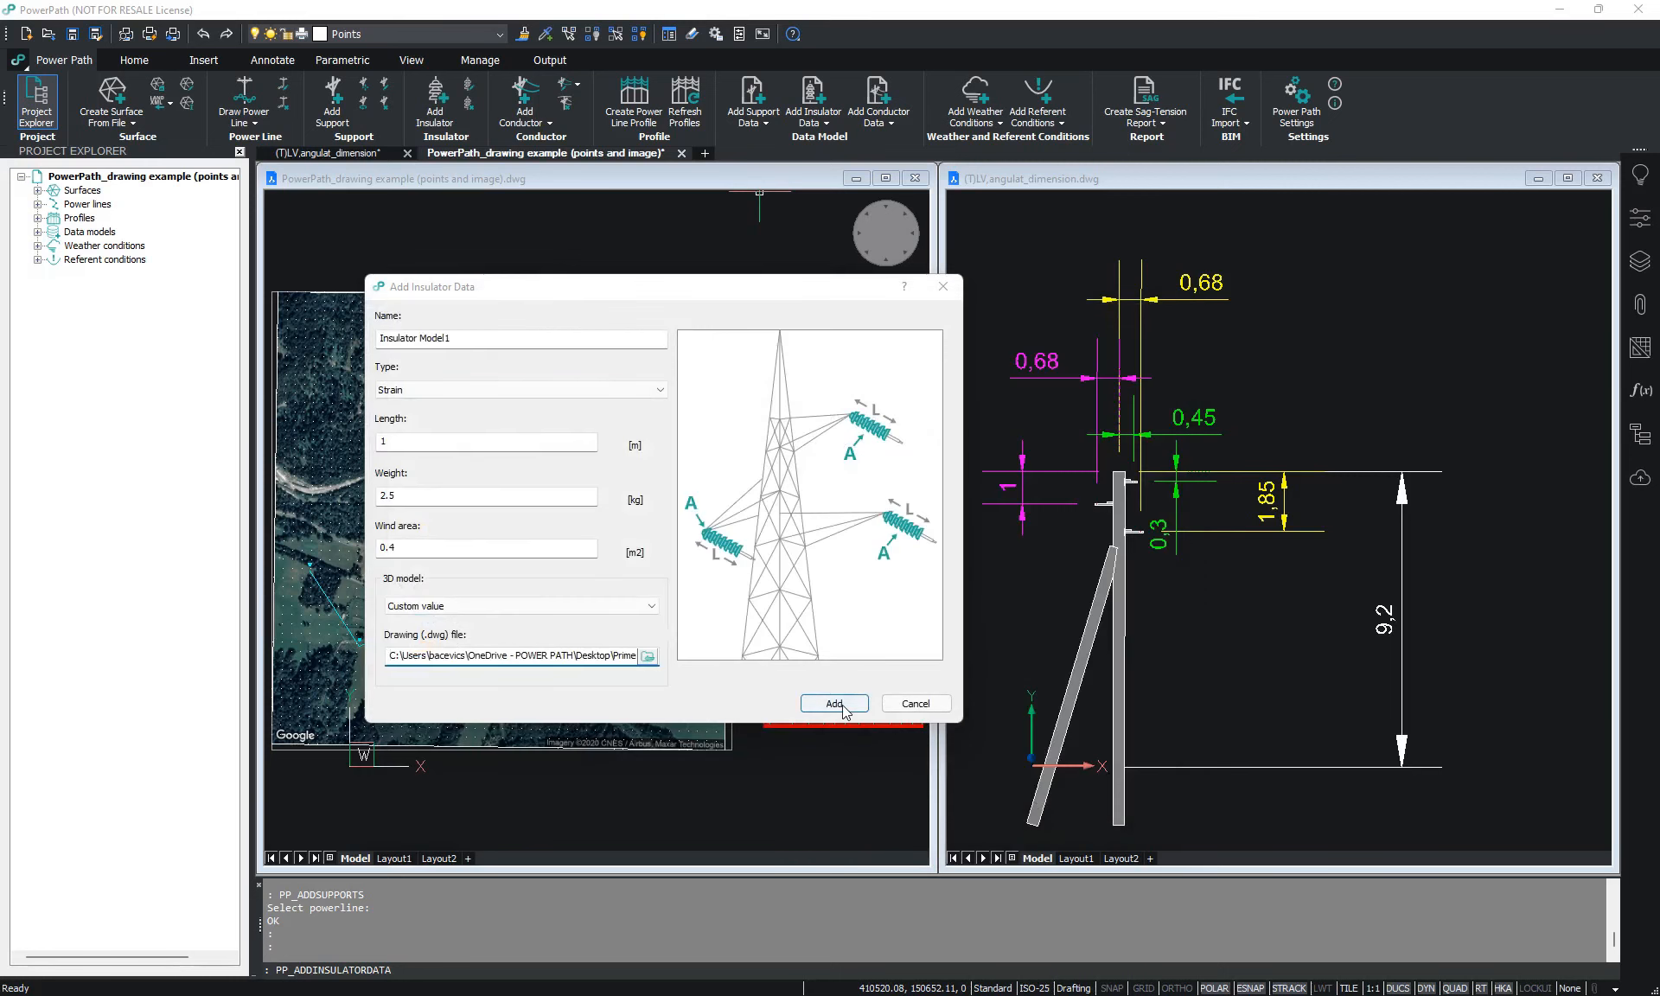
{"action": "left_click", "coordinate": [834, 703]}
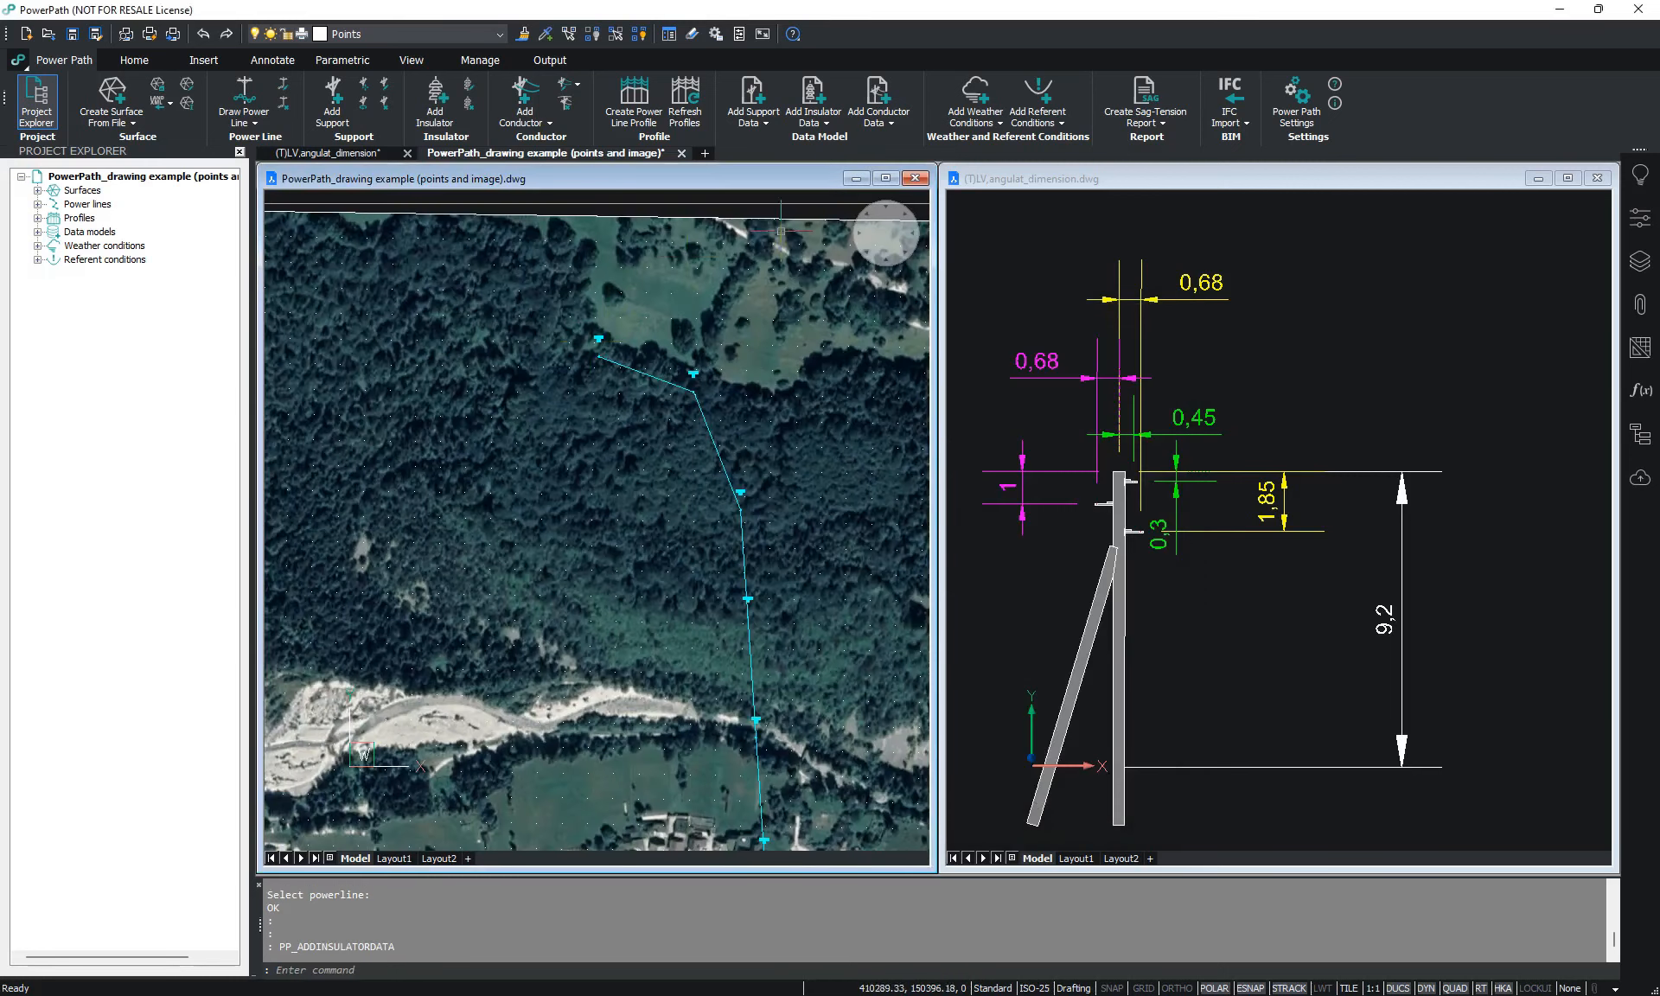
Add a strain insulator at attachment point AP1 of the end support Pole_16
{"action": "left_click", "coordinate": [875, 243]}
{"action": "scroll", "coordinate": [522, 519], "scroll_direction": "up", "scroll_amount": 15}
{"action": "left_click", "coordinate": [435, 102]}
{"action": "left_click", "coordinate": [522, 447]}
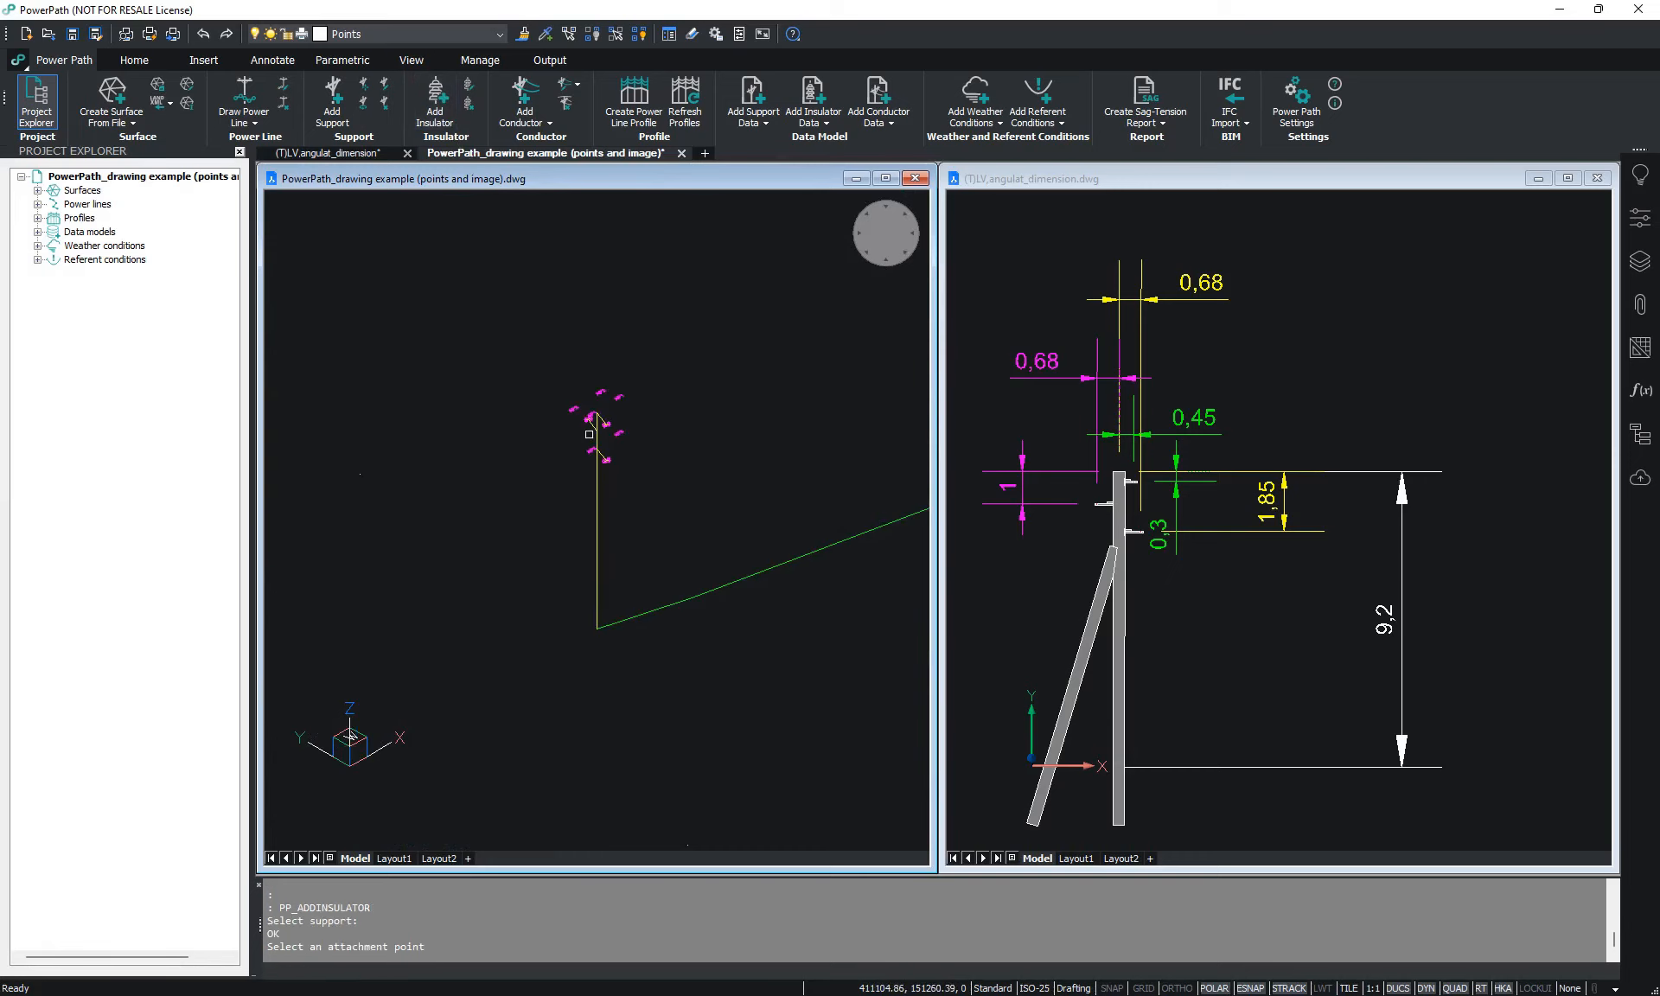
{"action": "scroll", "coordinate": [589, 434], "scroll_direction": "up", "scroll_amount": 5}
{"action": "left_click", "coordinate": [648, 354]}
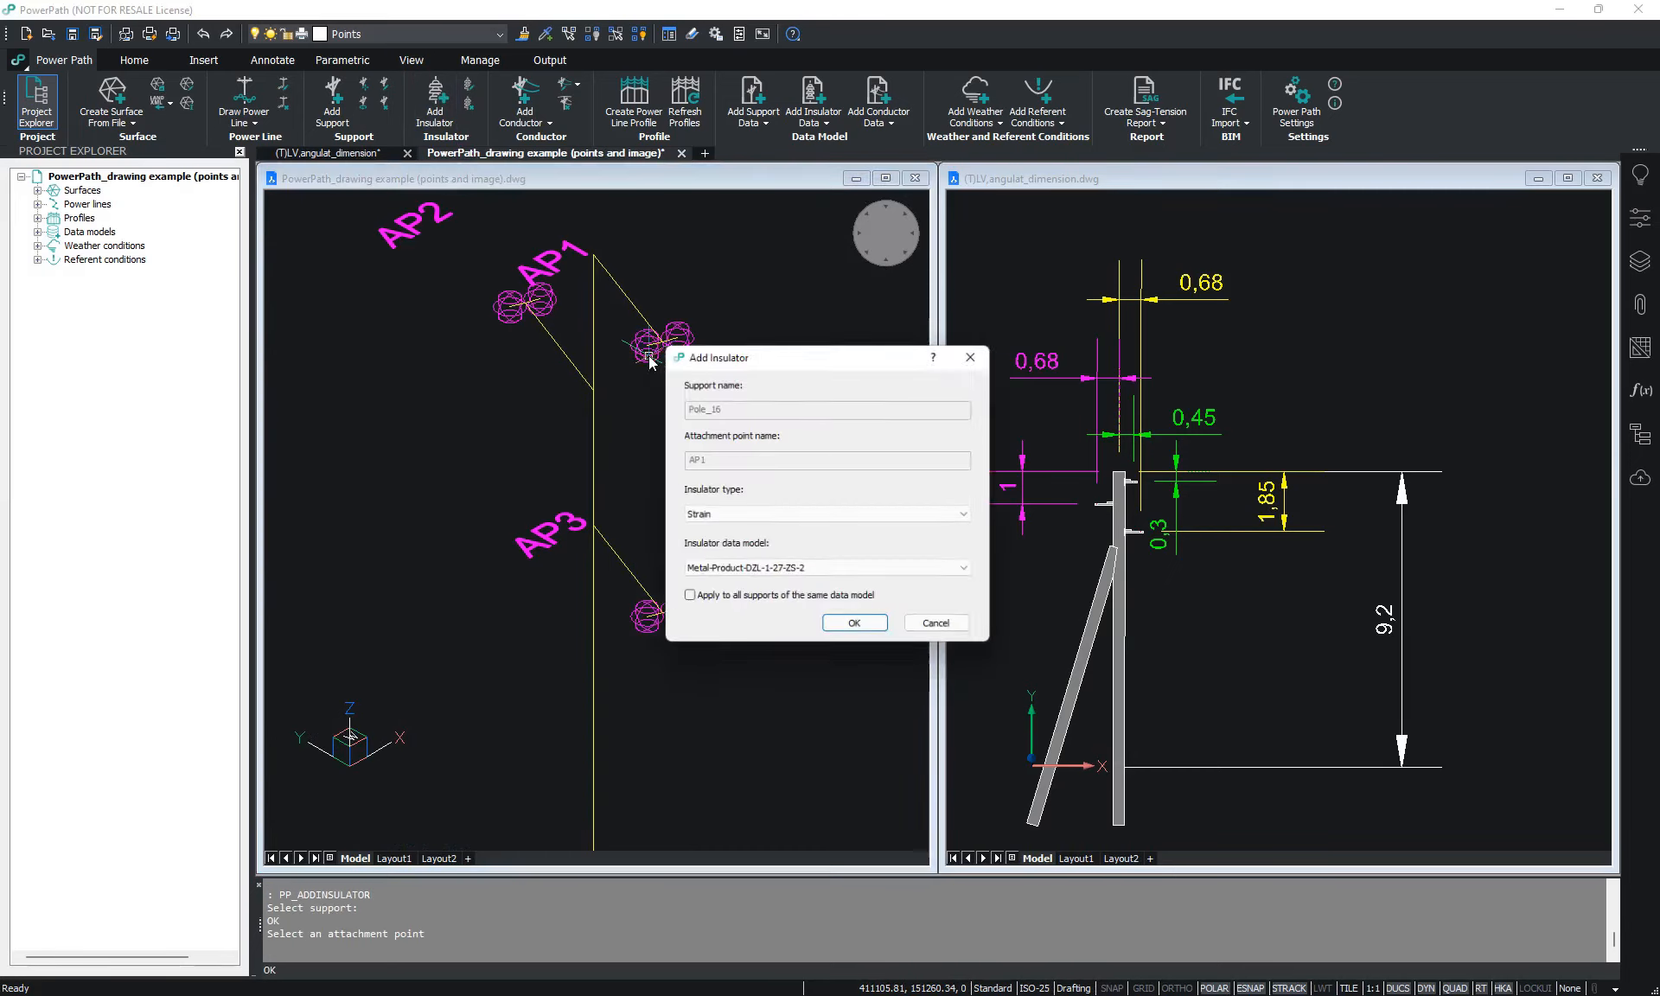
{"action": "left_click", "coordinate": [829, 639]}
{"action": "scroll", "coordinate": [518, 389], "scroll_direction": "down", "scroll_amount": 2}
Create a second strain insulator data model with length 1 m, weight 1.5 kg, wind area 0.6 m2 and a system-generated 3D model
{"action": "left_click", "coordinate": [814, 118]}
{"action": "left_click", "coordinate": [837, 150]}
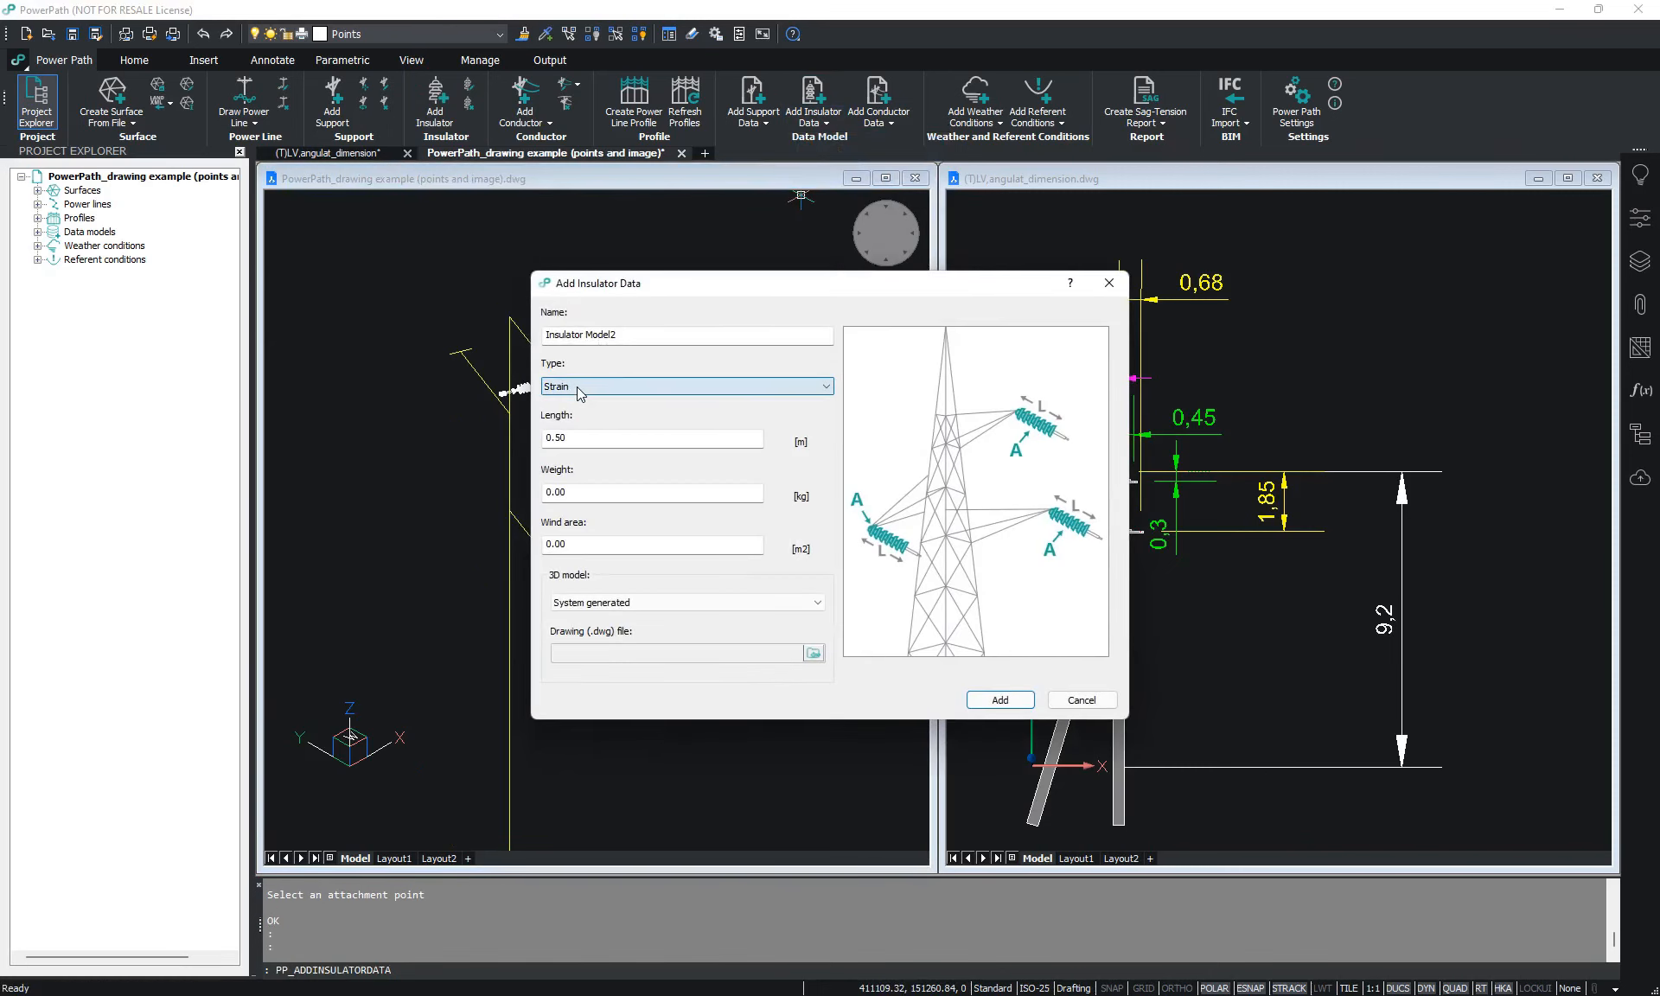
{"action": "left_click", "coordinate": [571, 389]}
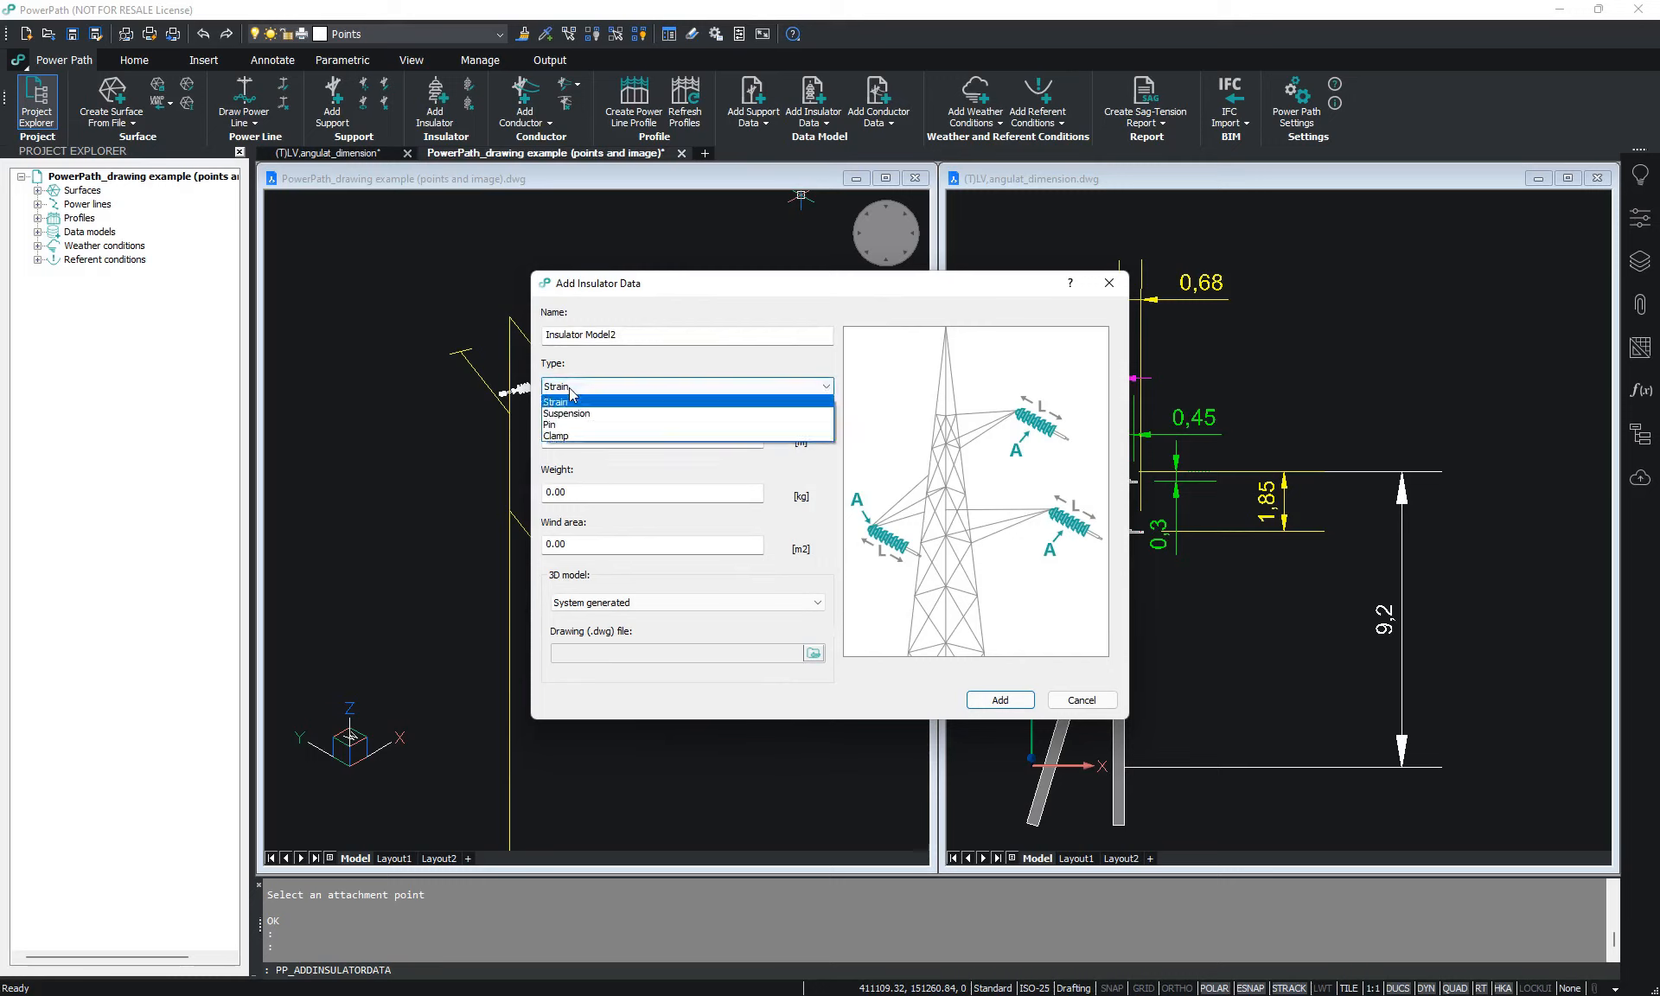
{"action": "left_click", "coordinate": [571, 400]}
{"action": "left_click_drag", "start_coordinate": [572, 437], "coordinate": [557, 545]}
{"action": "type", "text": "1"}
{"action": "type", "text": "1.5"}
{"action": "type", "text": "6"}
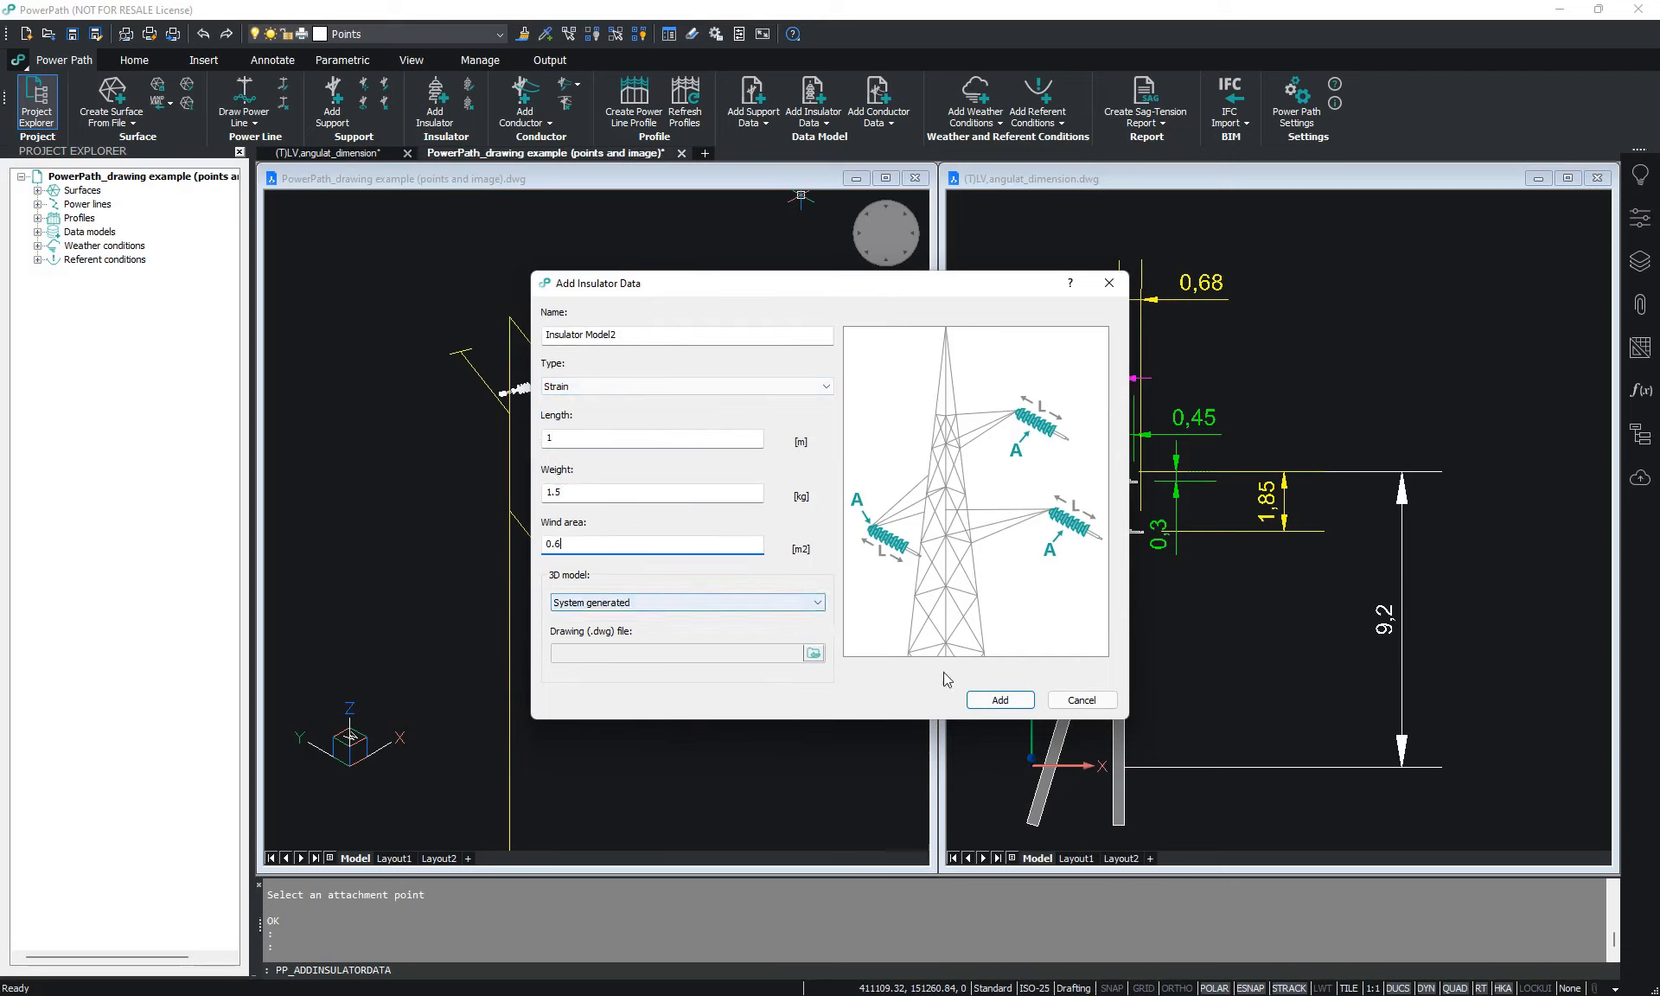
{"action": "left_click", "coordinate": [990, 699]}
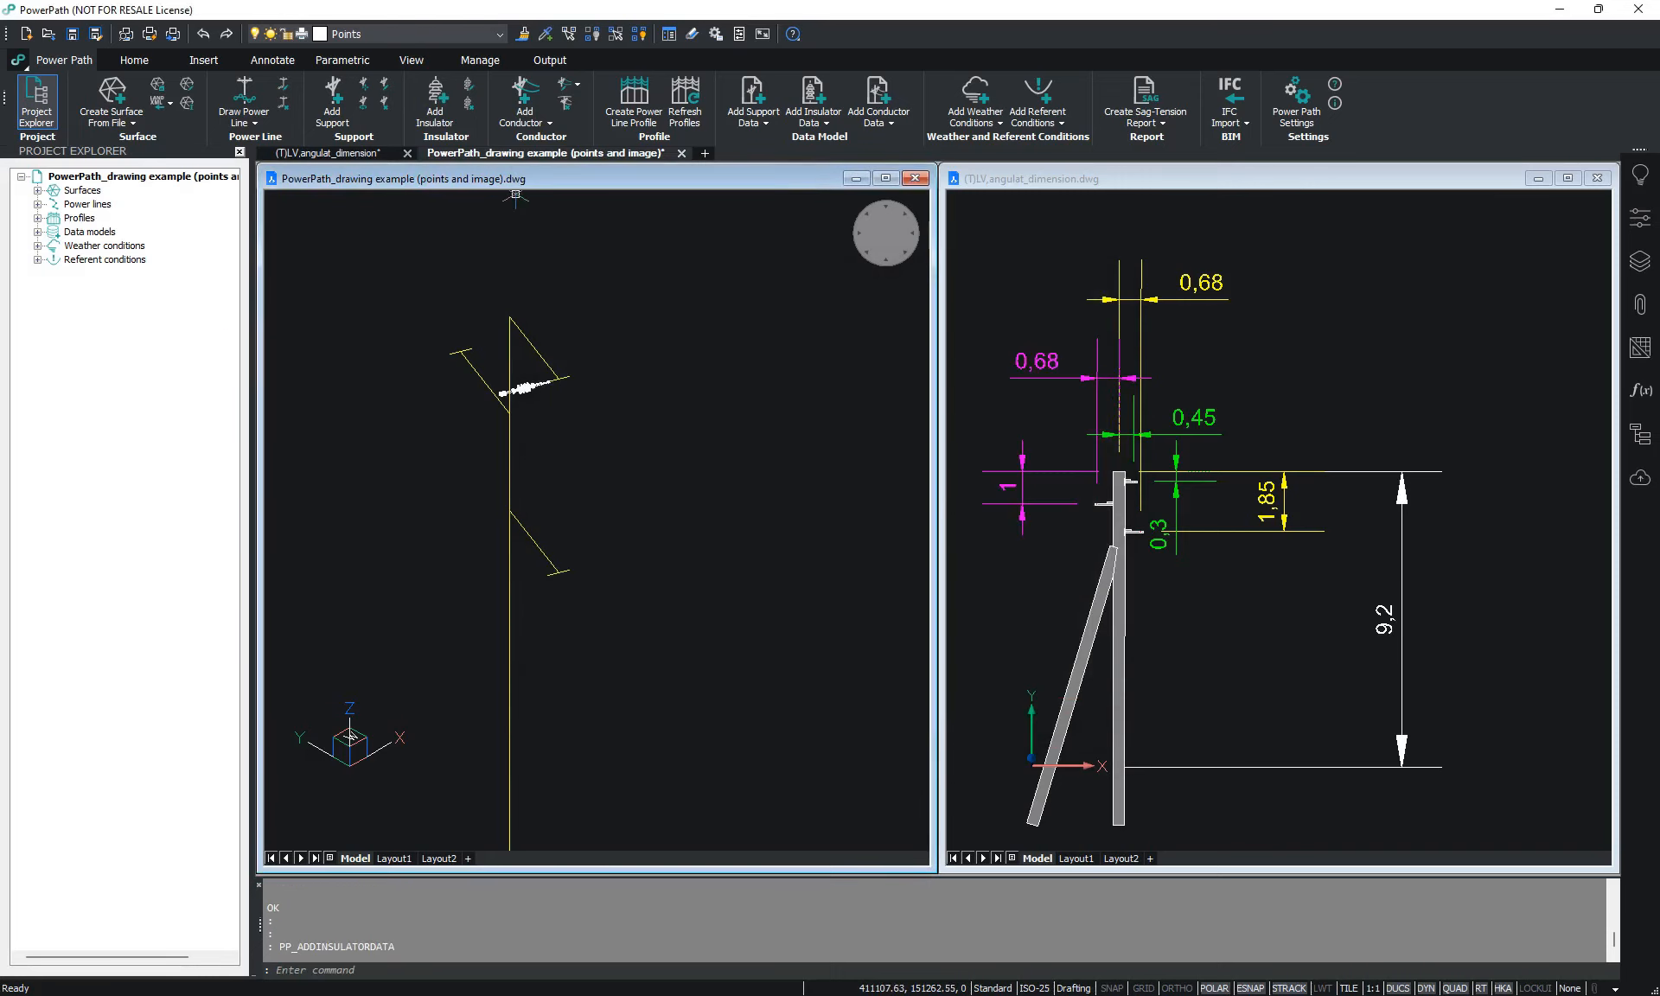
Add a strain insulator using Insulator Model2 at attachment point AP3 of the end support Pole_16
{"action": "left_click", "coordinate": [442, 117]}
{"action": "left_click", "coordinate": [527, 337]}
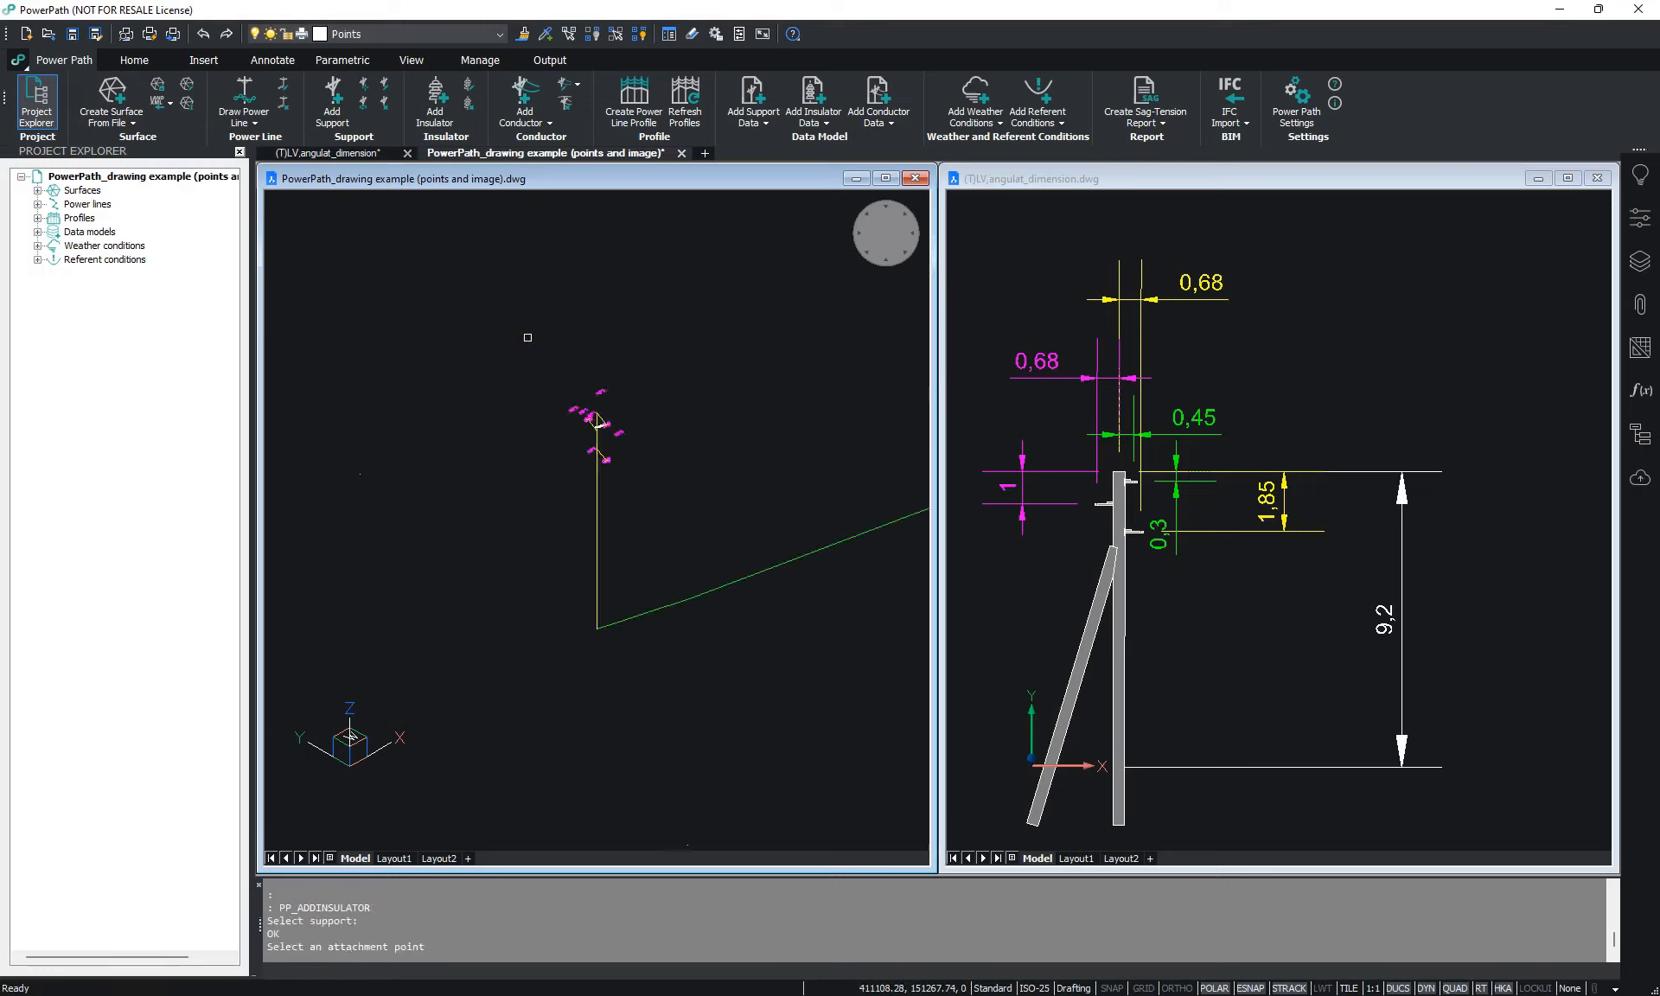
{"action": "scroll", "coordinate": [624, 311], "scroll_direction": "down", "scroll_amount": 3}
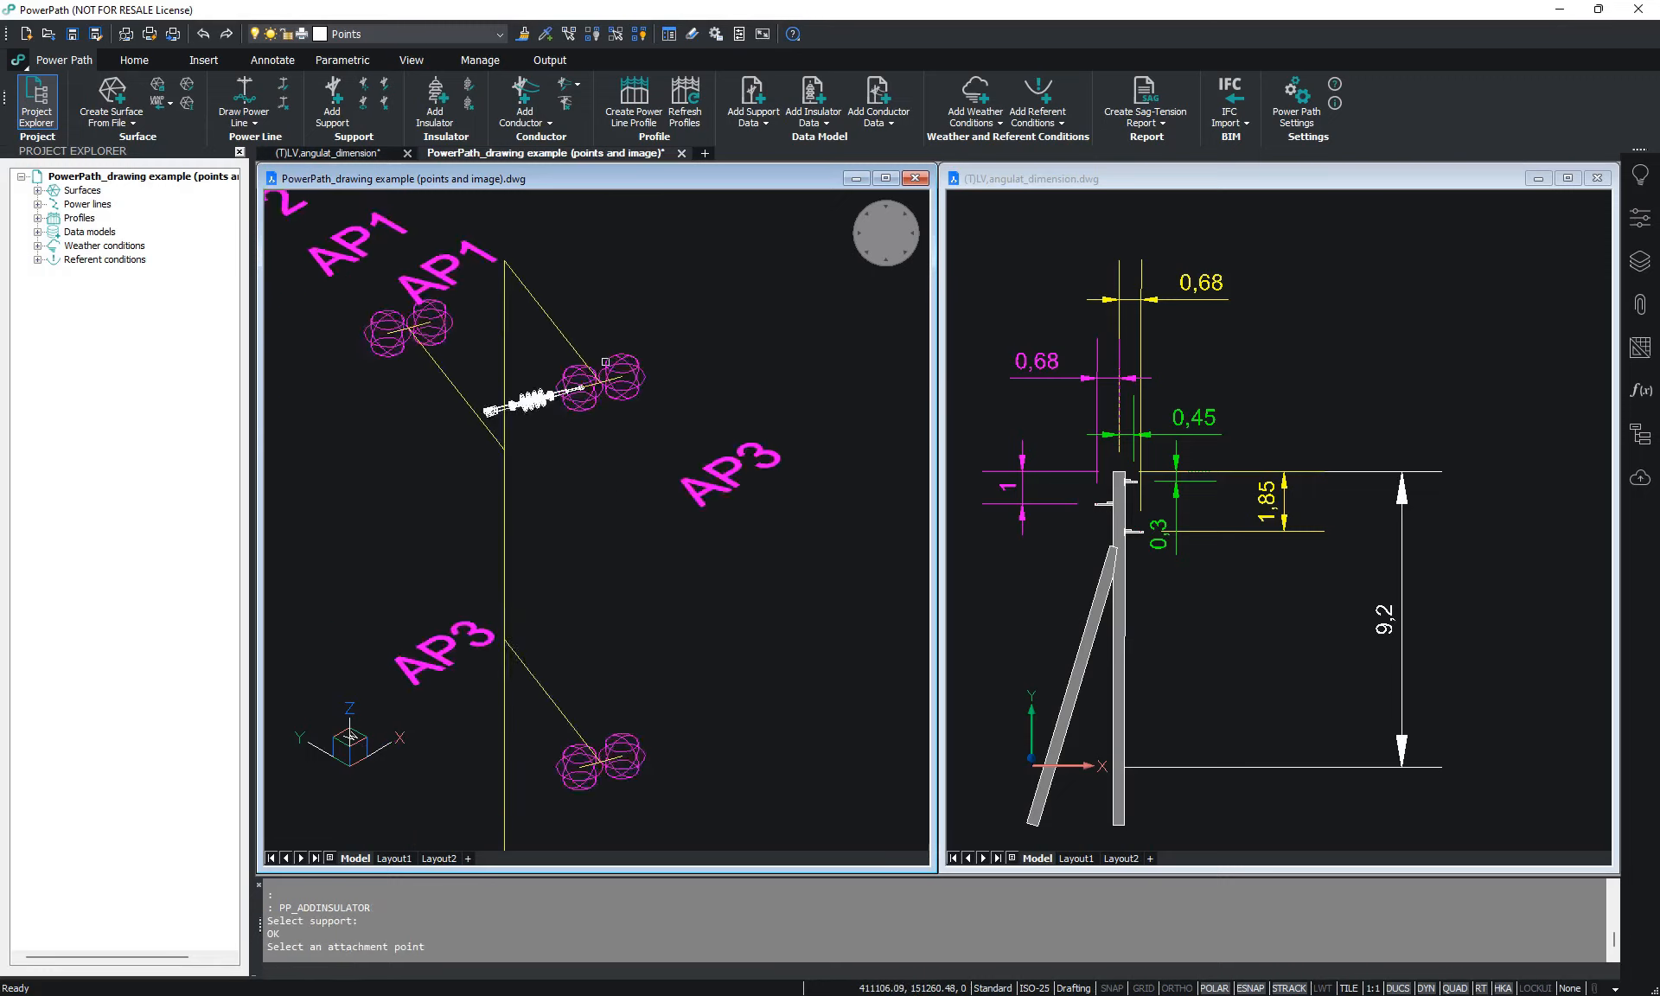
{"action": "scroll", "coordinate": [576, 576], "scroll_direction": "up", "scroll_amount": 4}
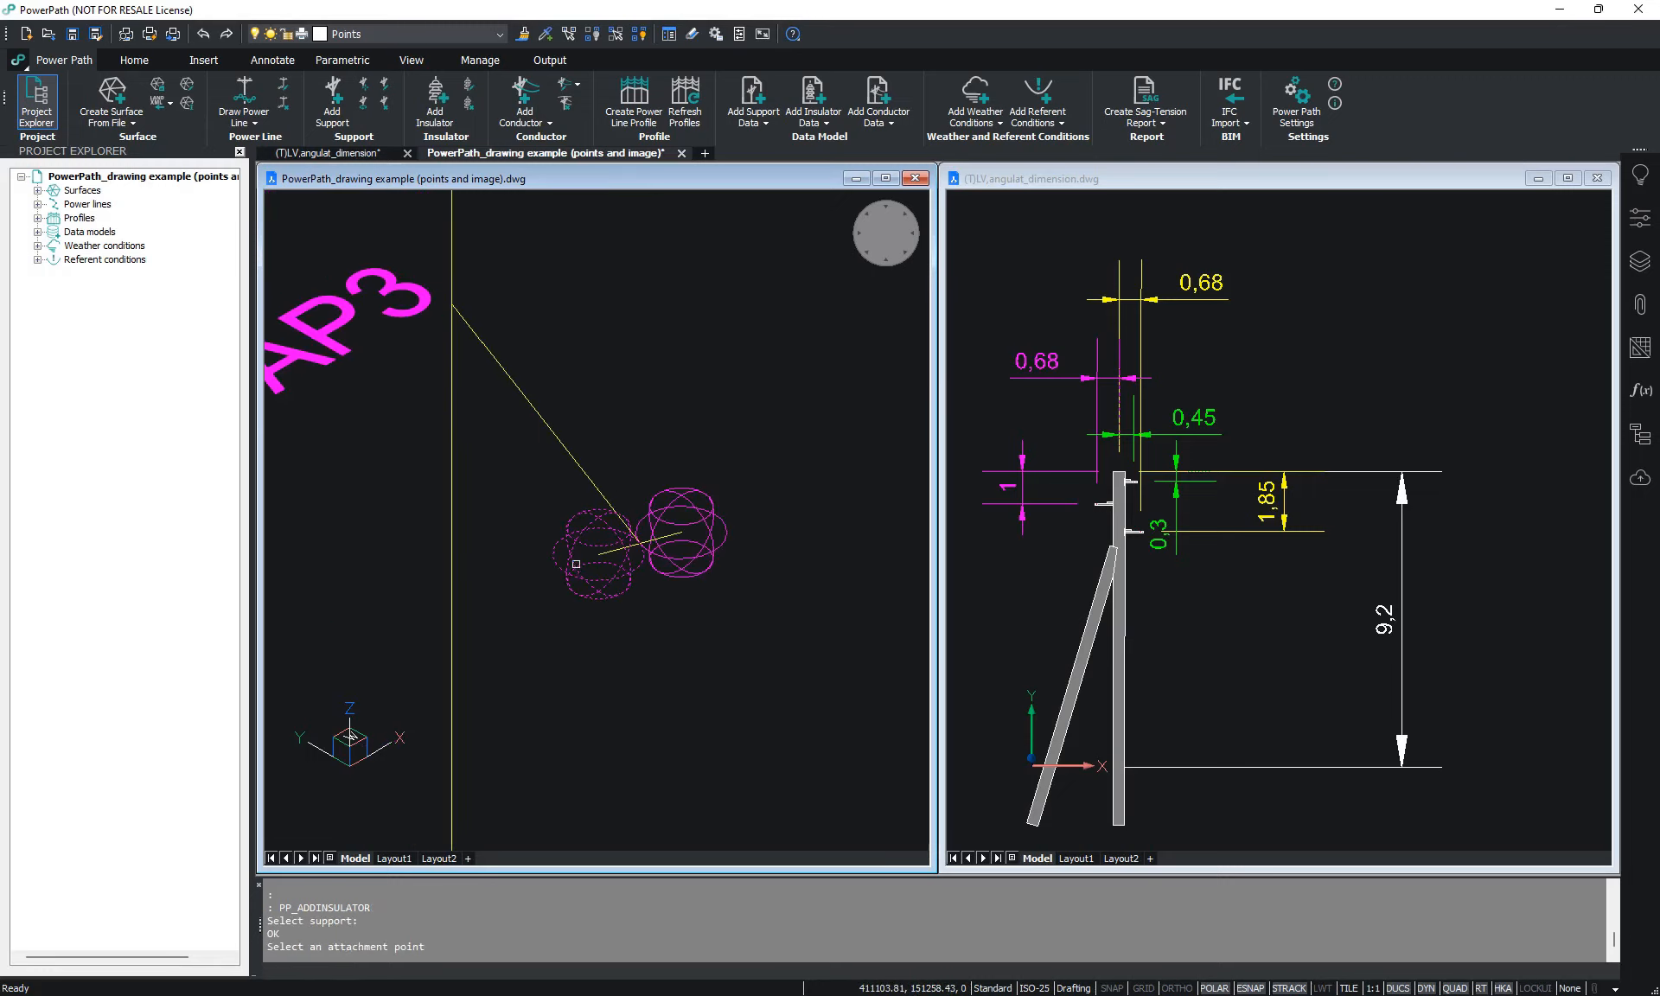
{"action": "left_click", "coordinate": [577, 576]}
{"action": "left_click", "coordinate": [729, 572]}
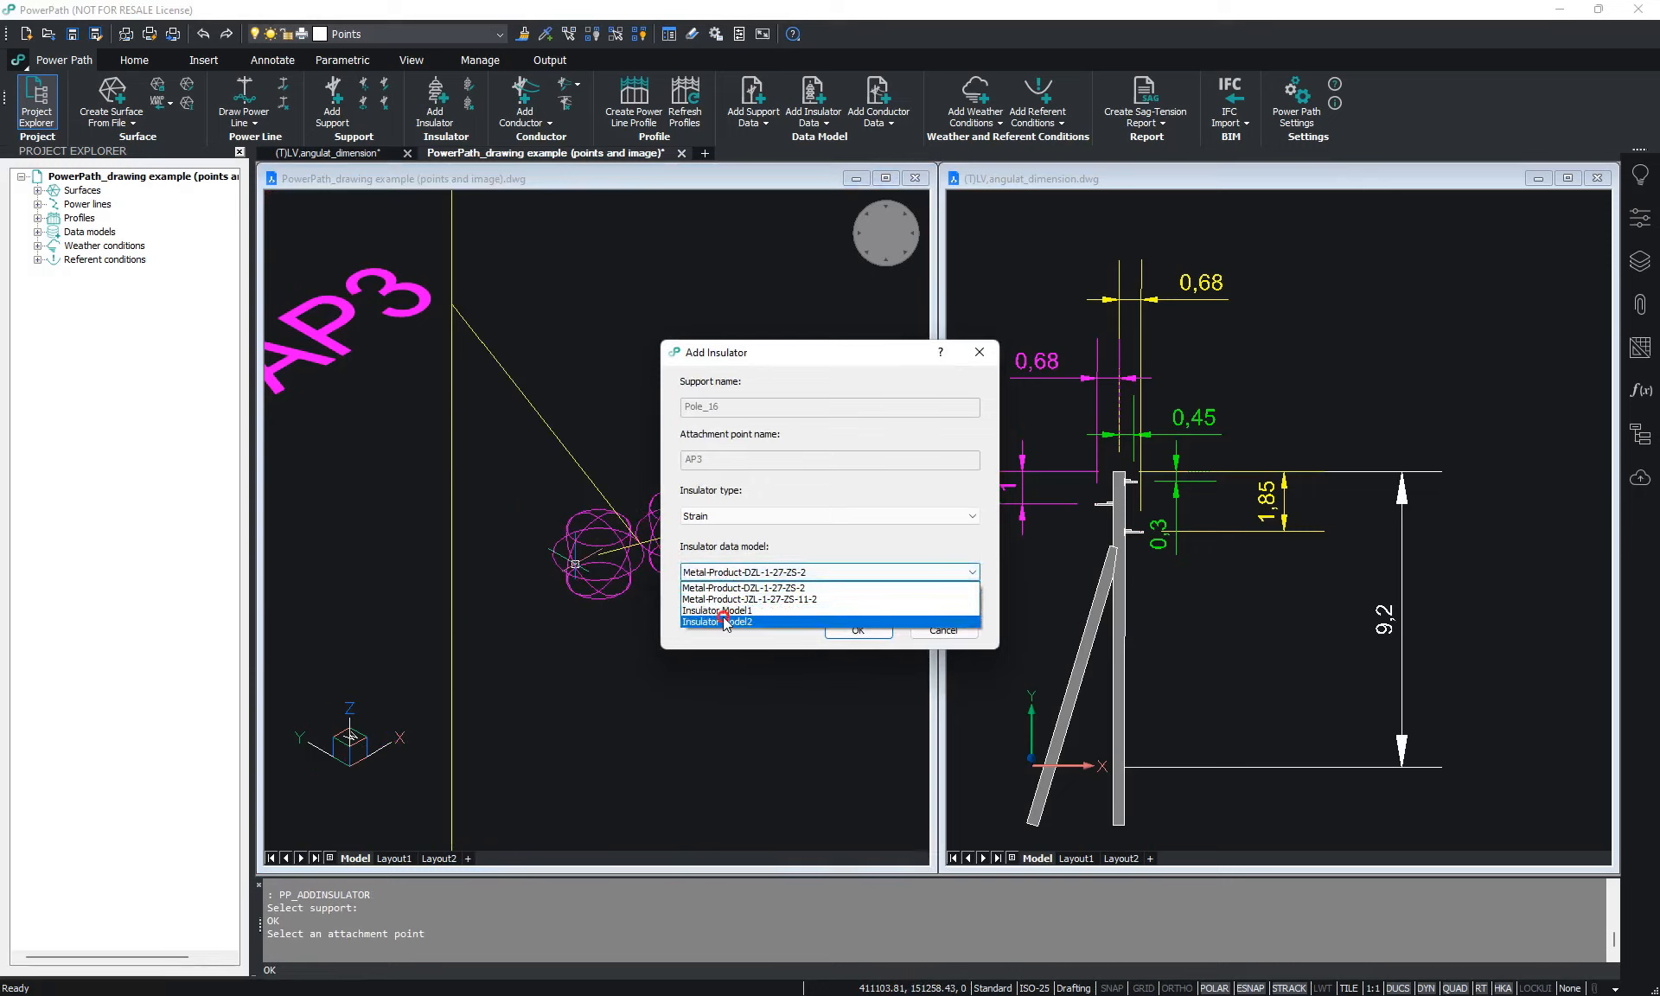
{"action": "left_click", "coordinate": [724, 623]}
{"action": "left_click", "coordinate": [857, 630]}
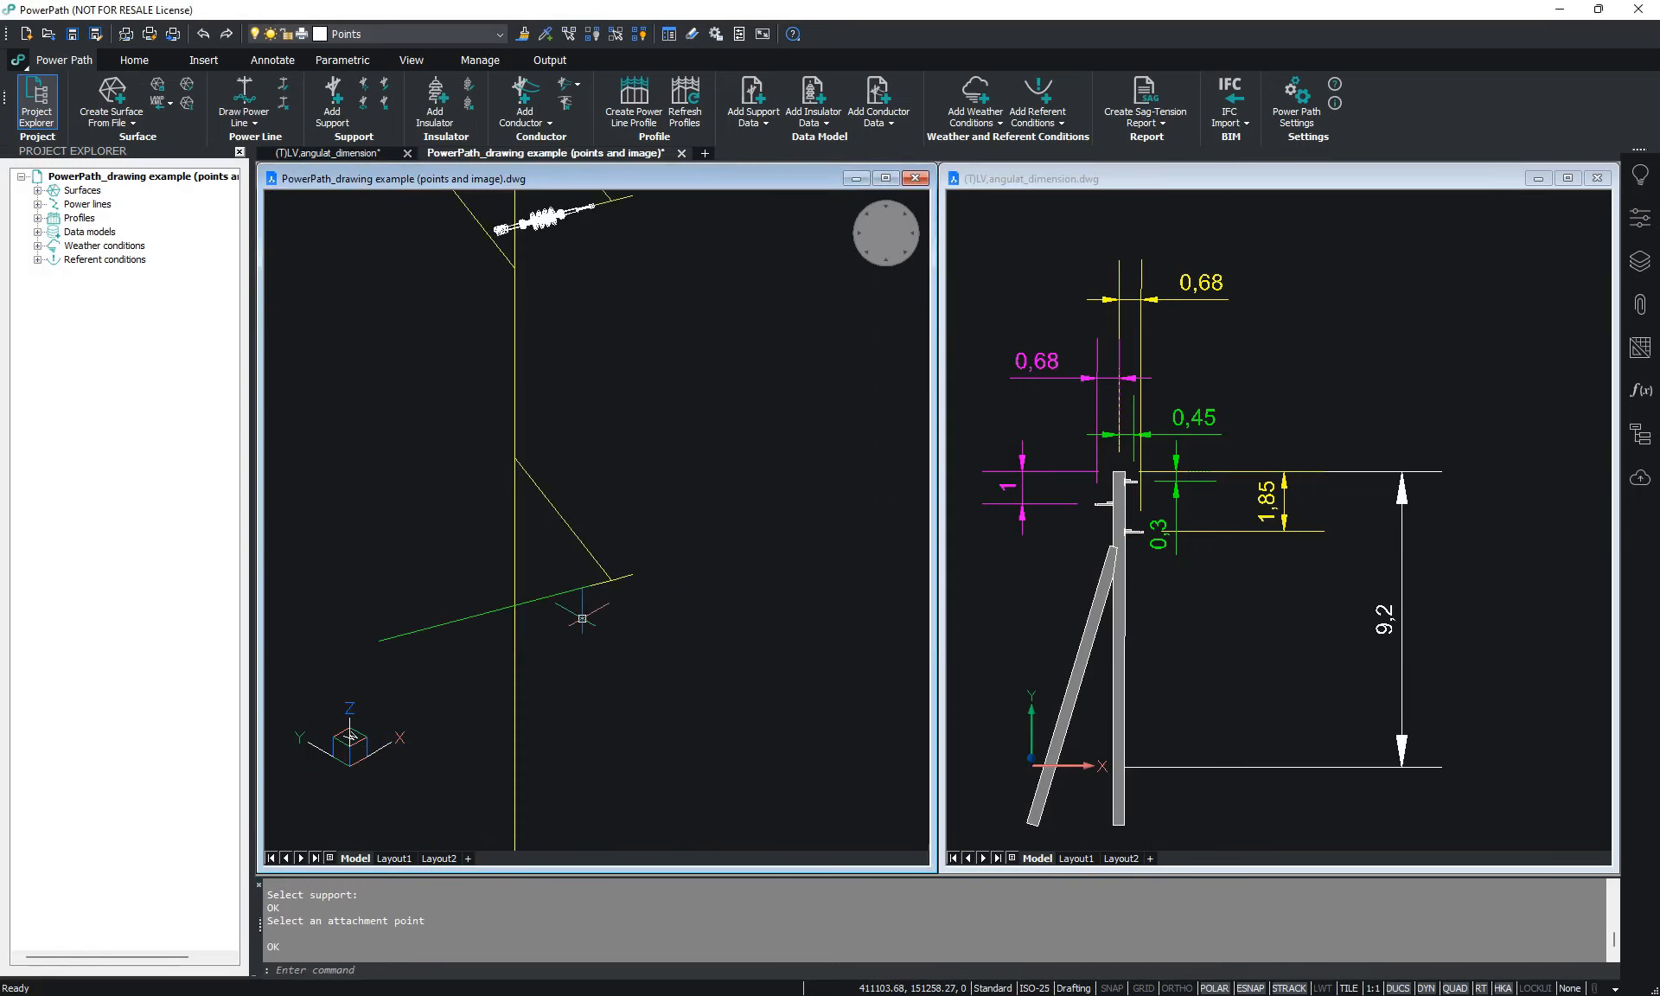
Start a new conductor data model with a cross section of 300 mm2 and a diameter of 25.5 mm
{"action": "scroll", "coordinate": [679, 335], "scroll_direction": "down", "scroll_amount": 8}
{"action": "middle_click_drag", "start_coordinate": [784, 325], "coordinate": [639, 486]}
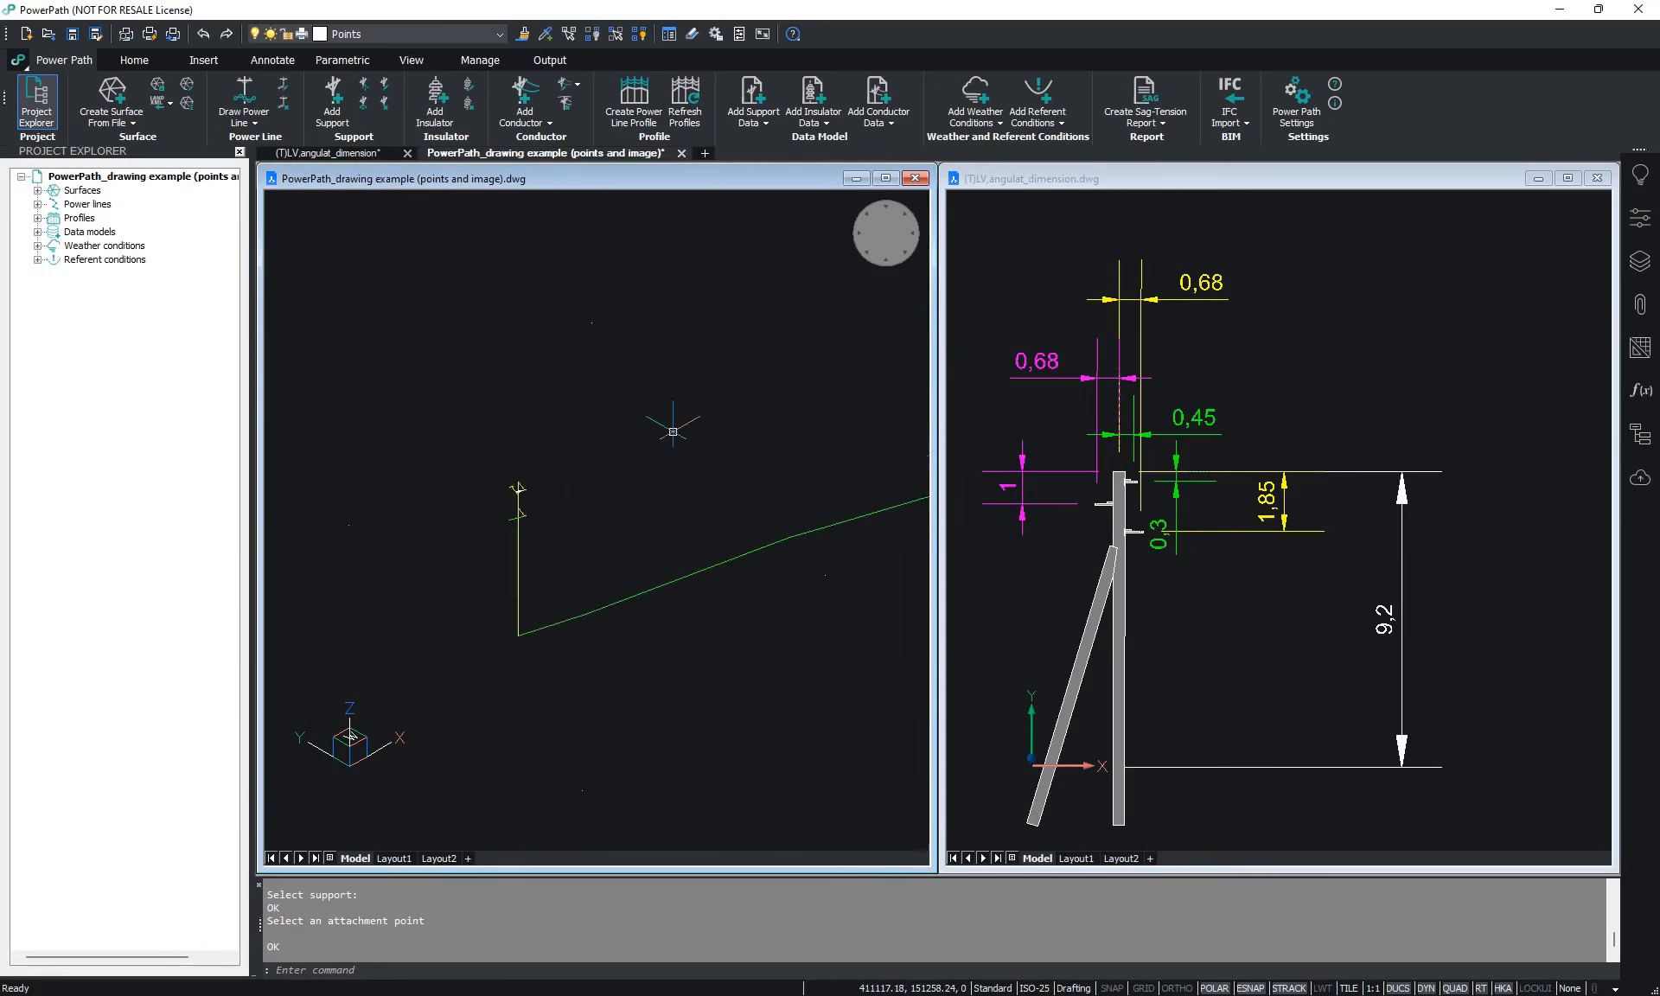
{"action": "scroll", "coordinate": [673, 427], "scroll_direction": "down", "scroll_amount": 5}
{"action": "middle_click_drag", "start_coordinate": [748, 415], "coordinate": [648, 493]}
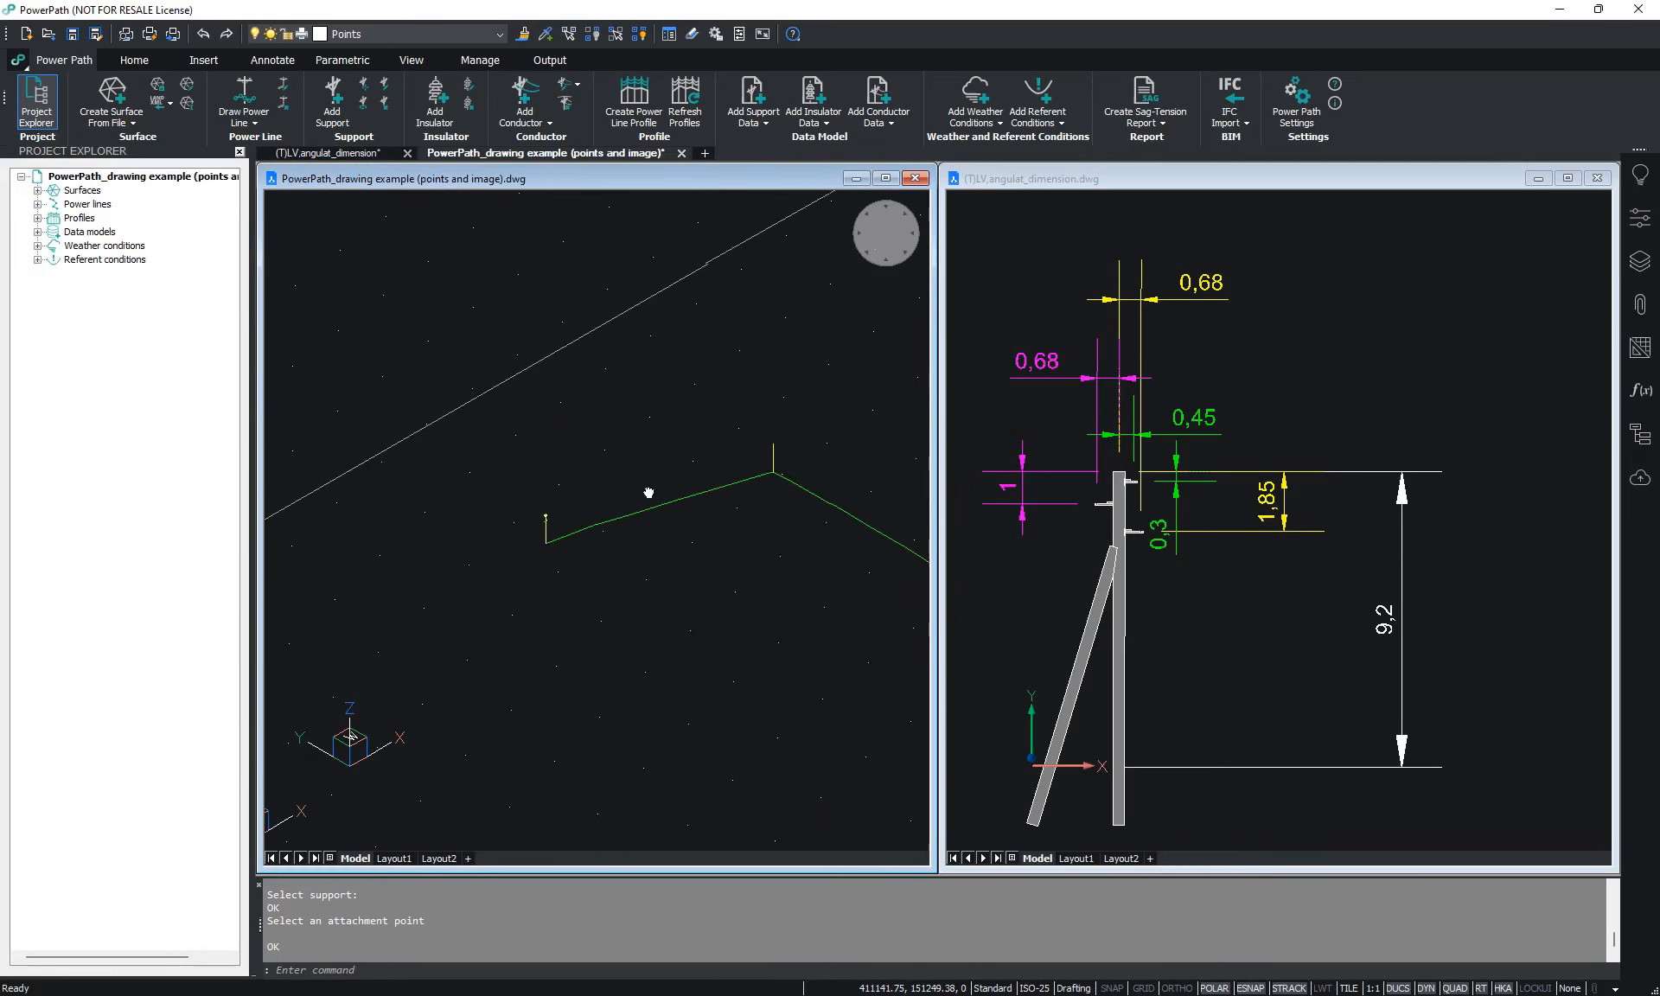
{"action": "left_click", "coordinate": [891, 123]}
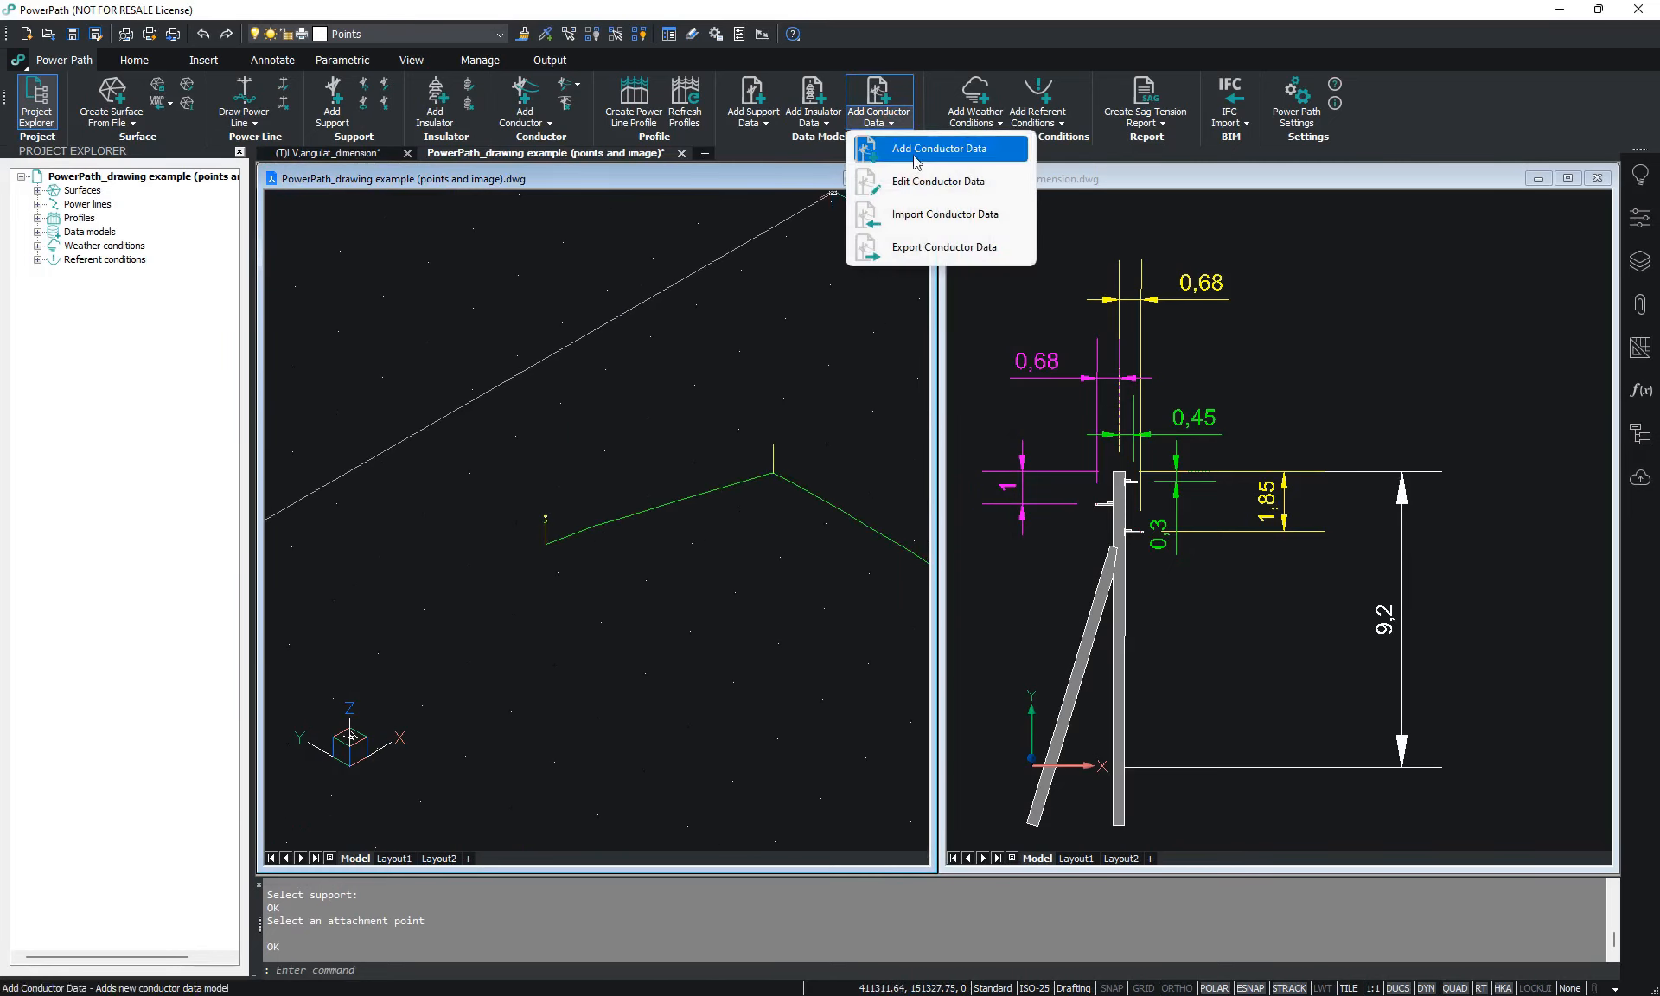
{"action": "left_click", "coordinate": [913, 161]}
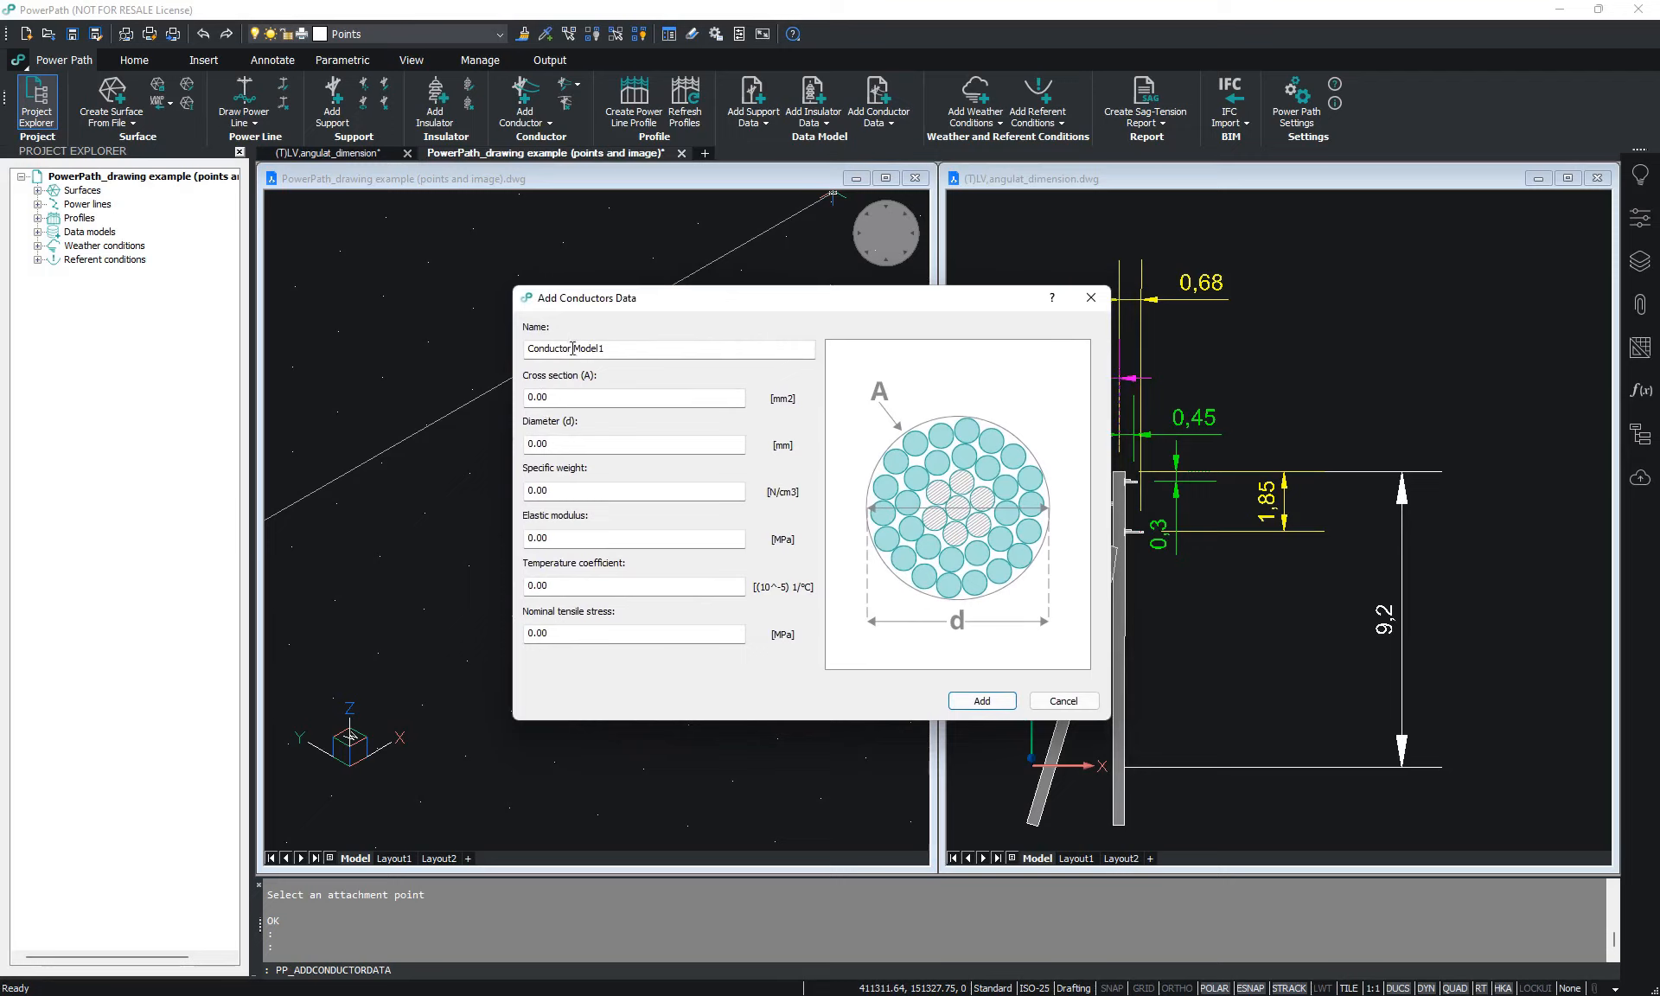
{"action": "left_click", "coordinate": [568, 397]}
{"action": "type", "text": "300"}
{"action": "left_click", "coordinate": [540, 443]}
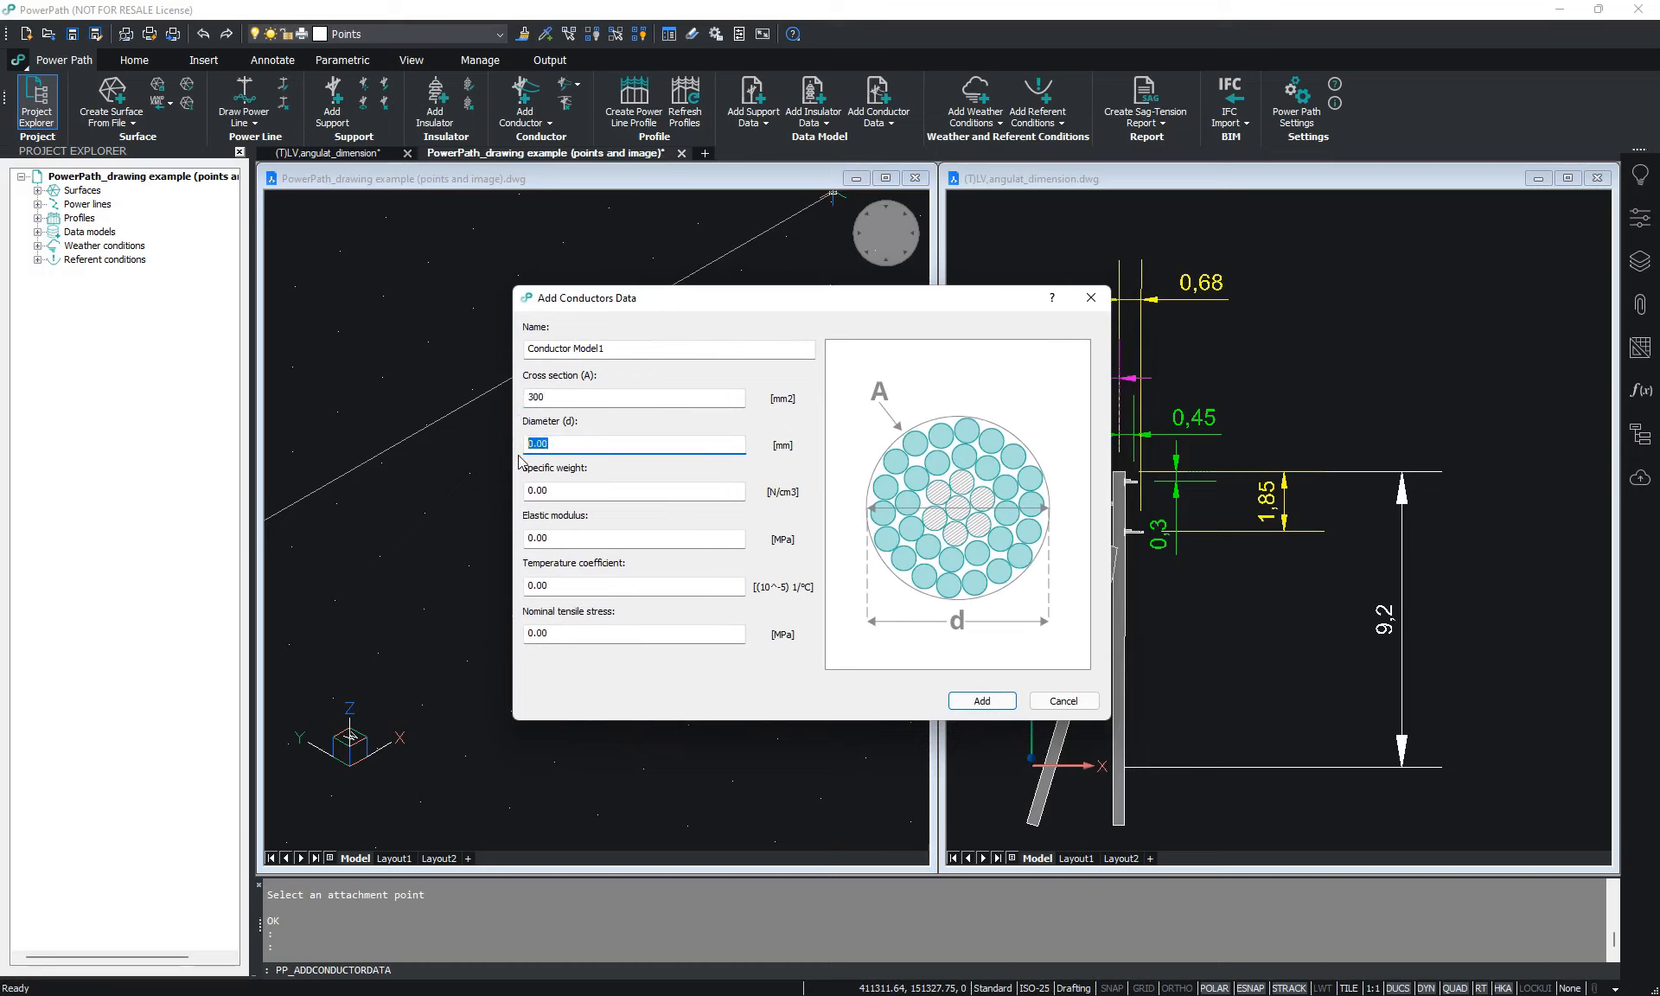
{"action": "type", "text": "25.5"}
Set specific weight 0.03 N/cm3, elastic modulus 70000 MPa, temperature coefficient 1.75 and nominal tensile stress 70 MPa, and save the conductor data model
{"action": "left_click", "coordinate": [552, 489]}
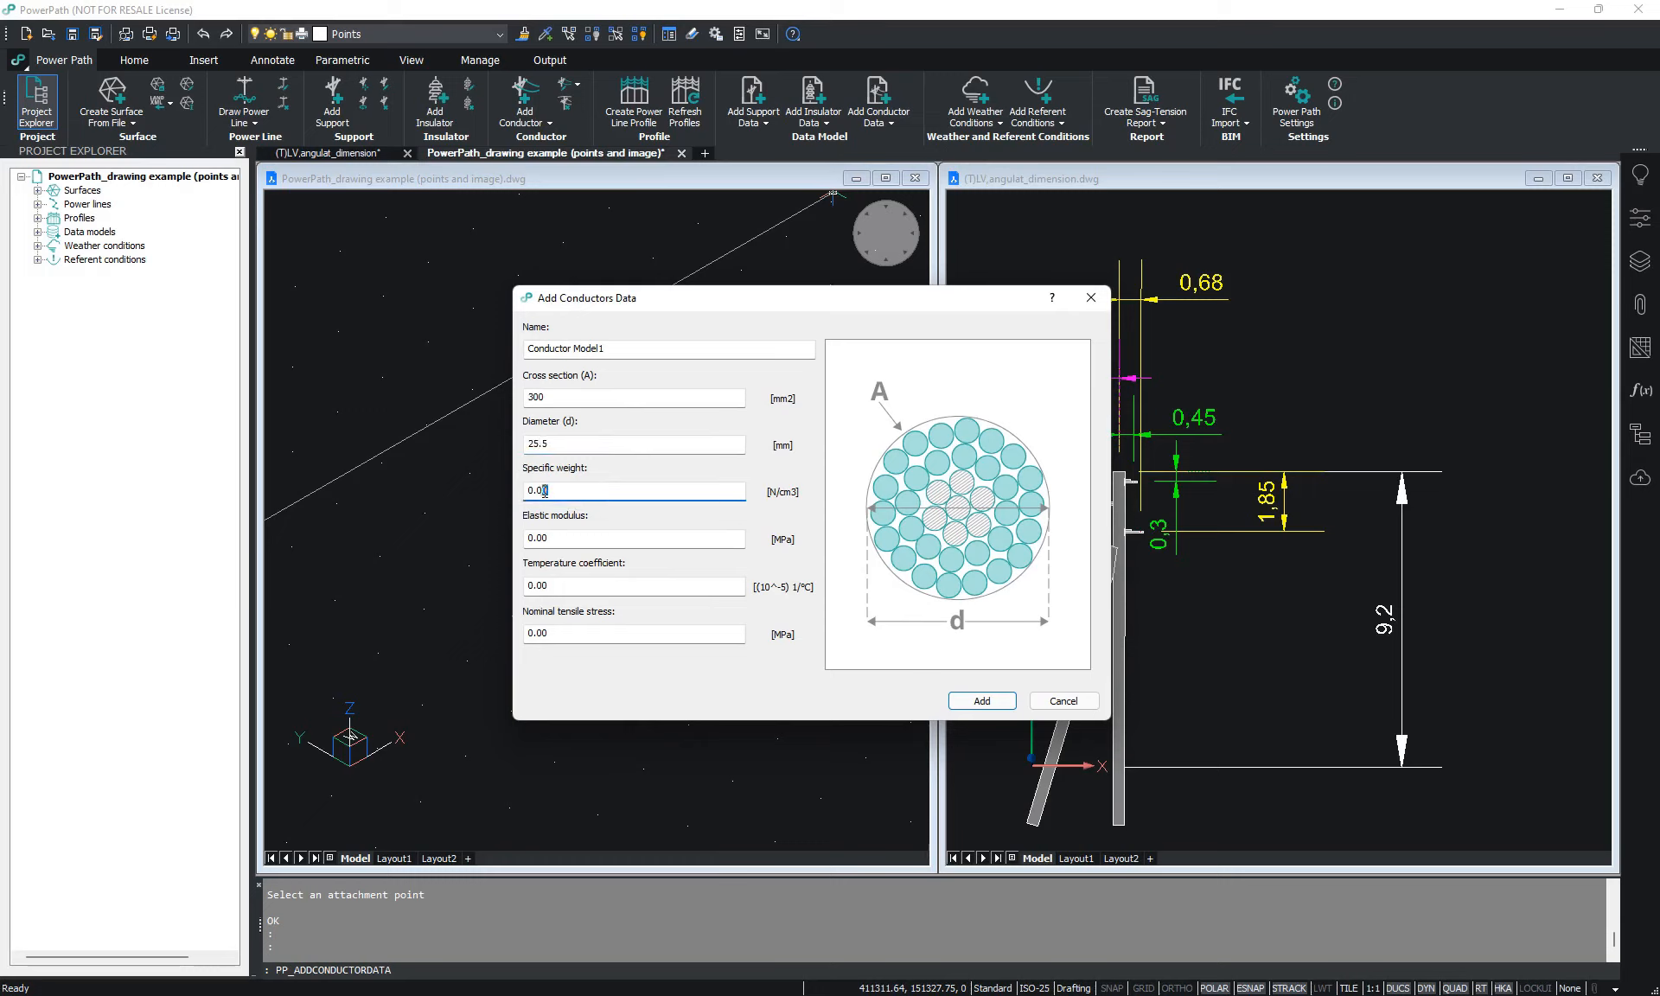
{"action": "type", "text": "3"}
{"action": "left_click", "coordinate": [523, 538]}
{"action": "type", "text": "7"}
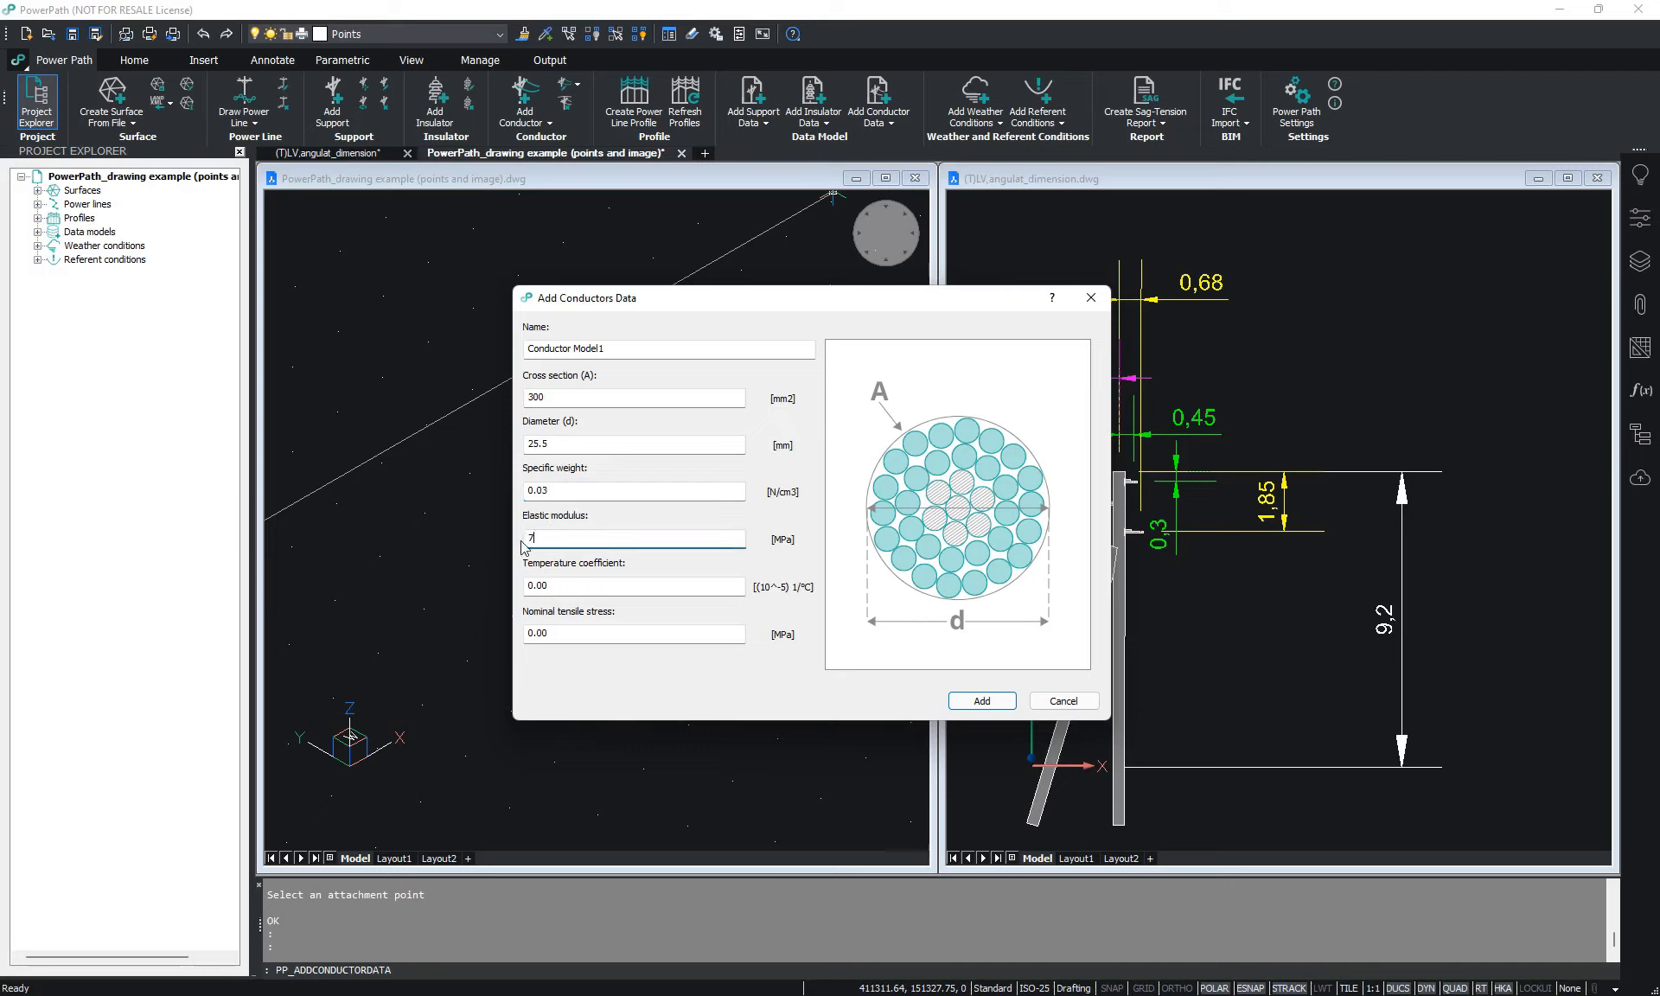
{"action": "type", "text": "0000"}
{"action": "left_click", "coordinate": [523, 587]}
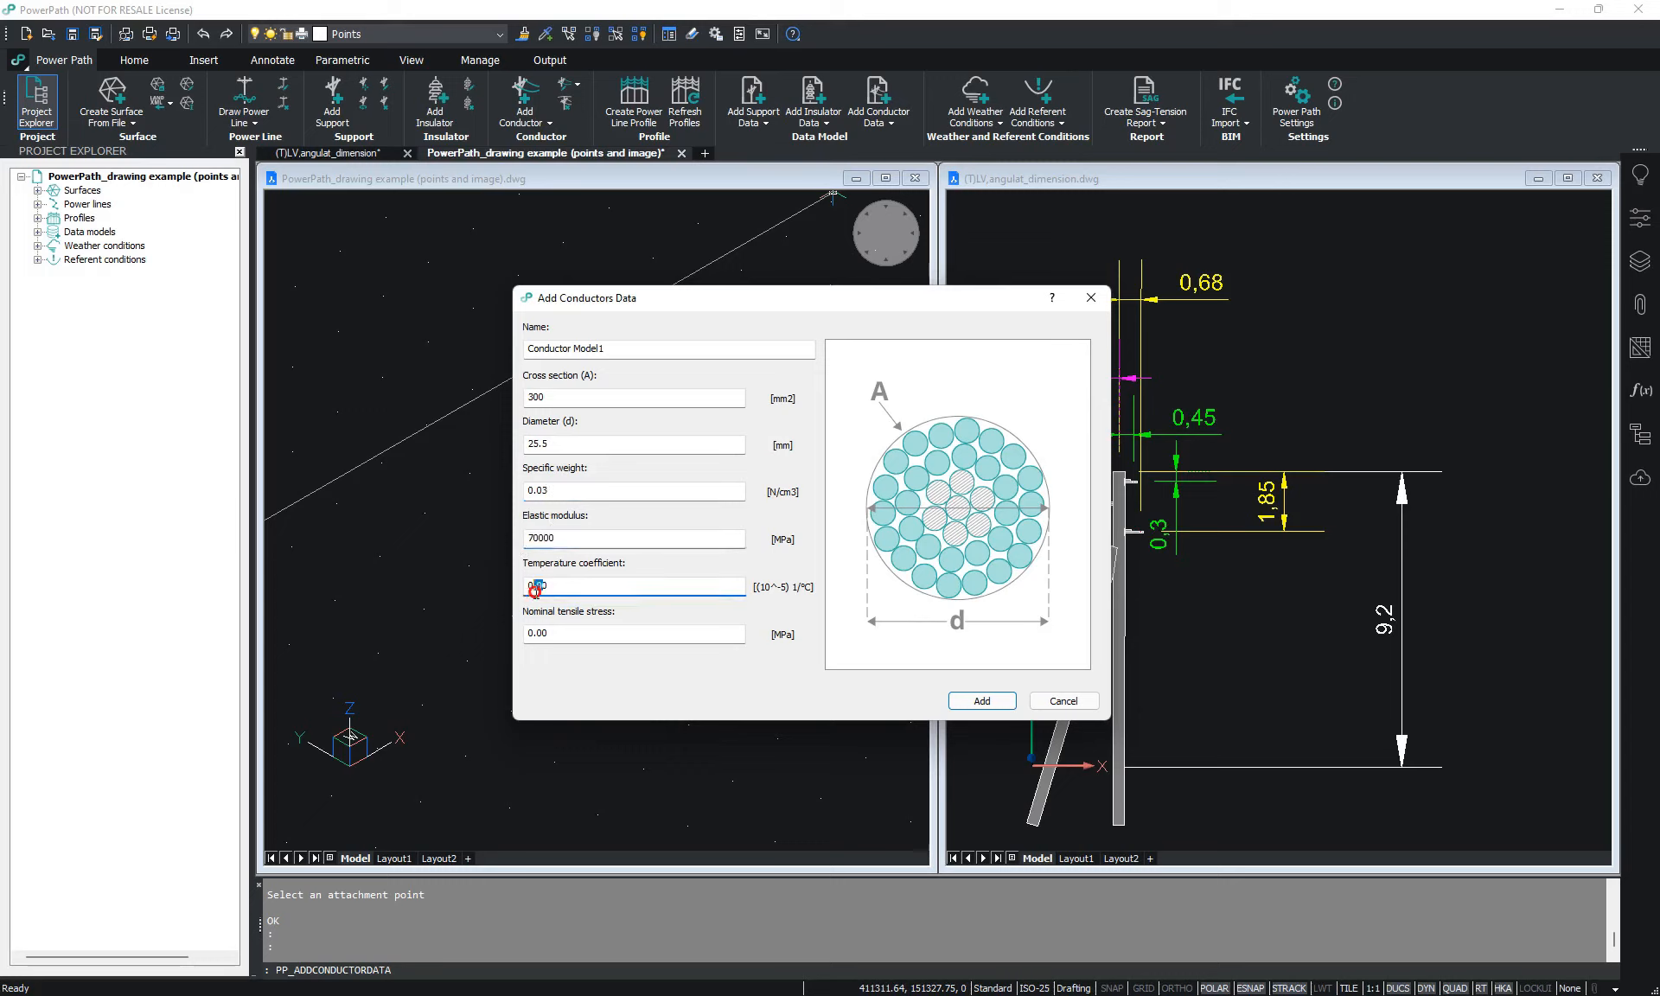
{"action": "type", "text": "1.75"}
{"action": "left_click", "coordinate": [529, 633]}
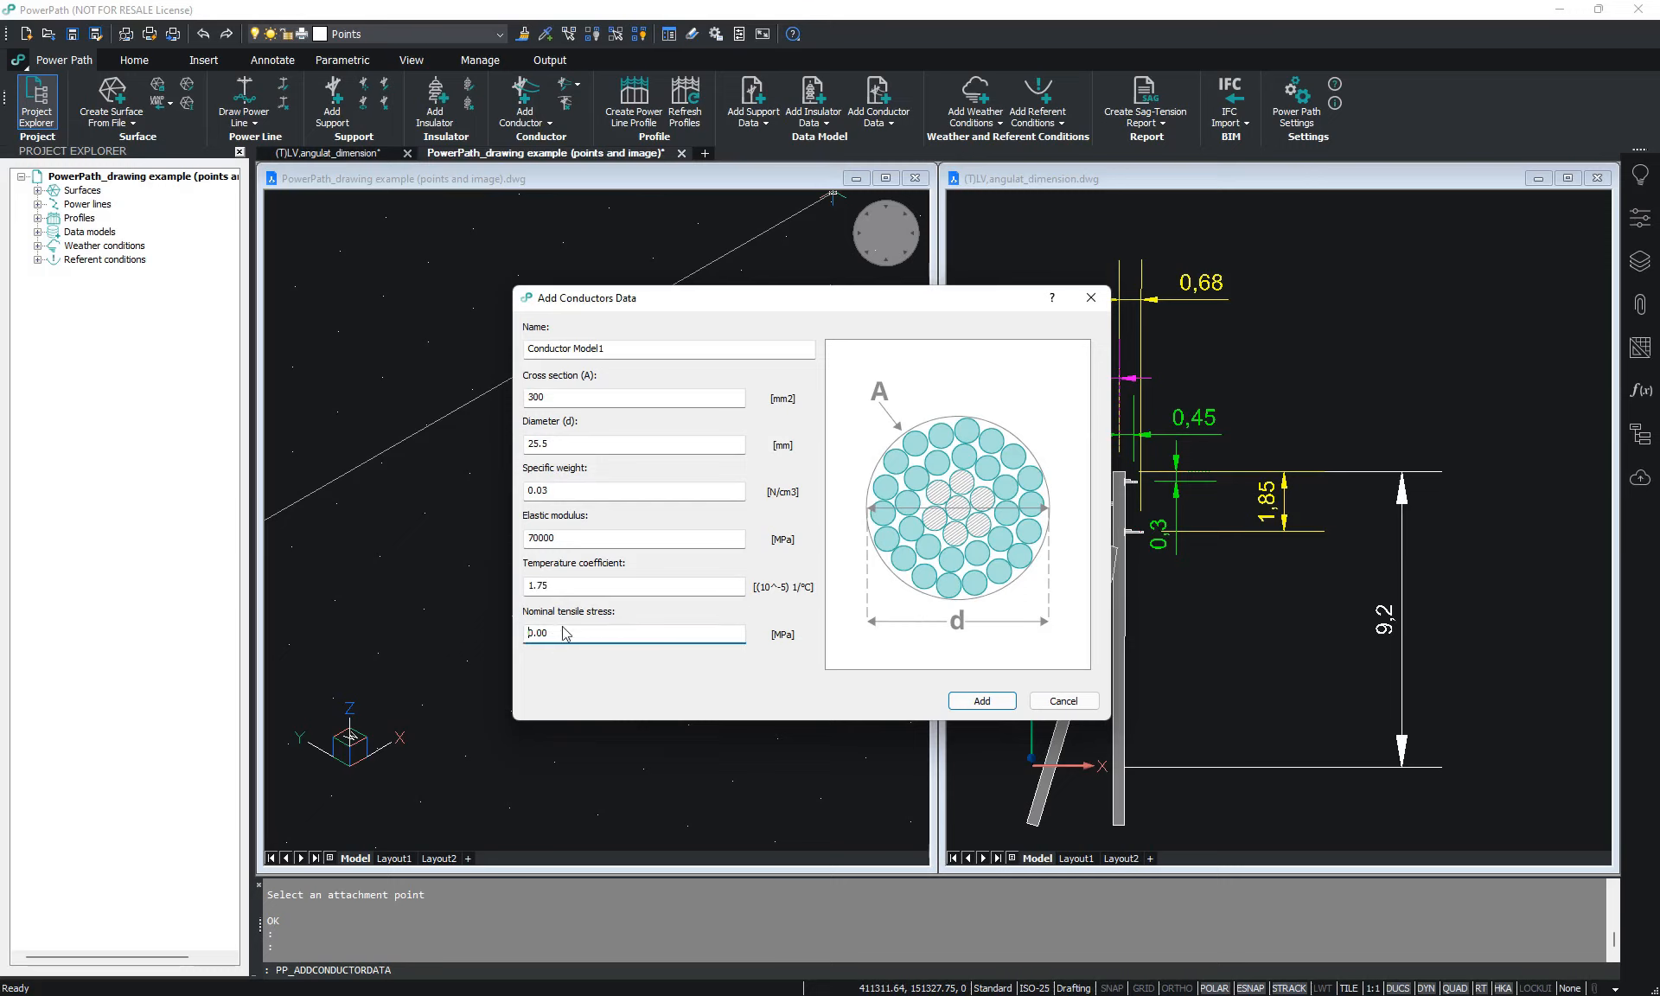
{"action": "type", "text": "7"}
{"action": "left_click", "coordinate": [981, 701]}
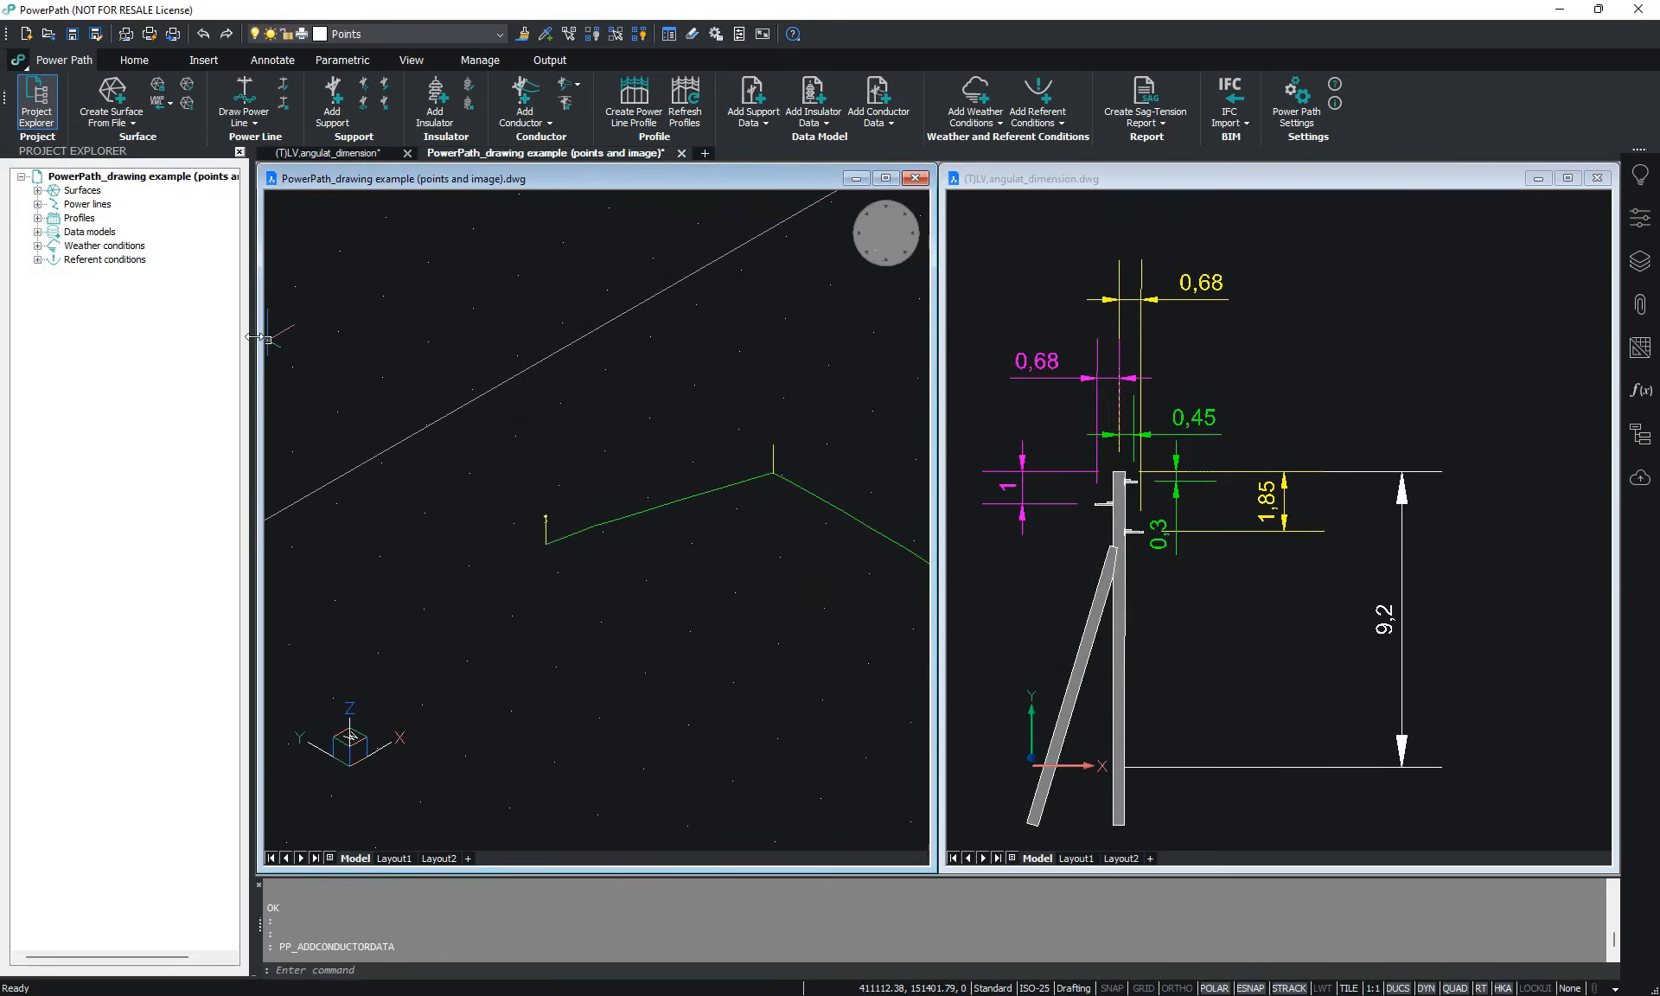
Expand the project's data models and examine the lists of supports, insulators and cables, including the custom support and insulator models
{"action": "double_click", "coordinate": [83, 231]}
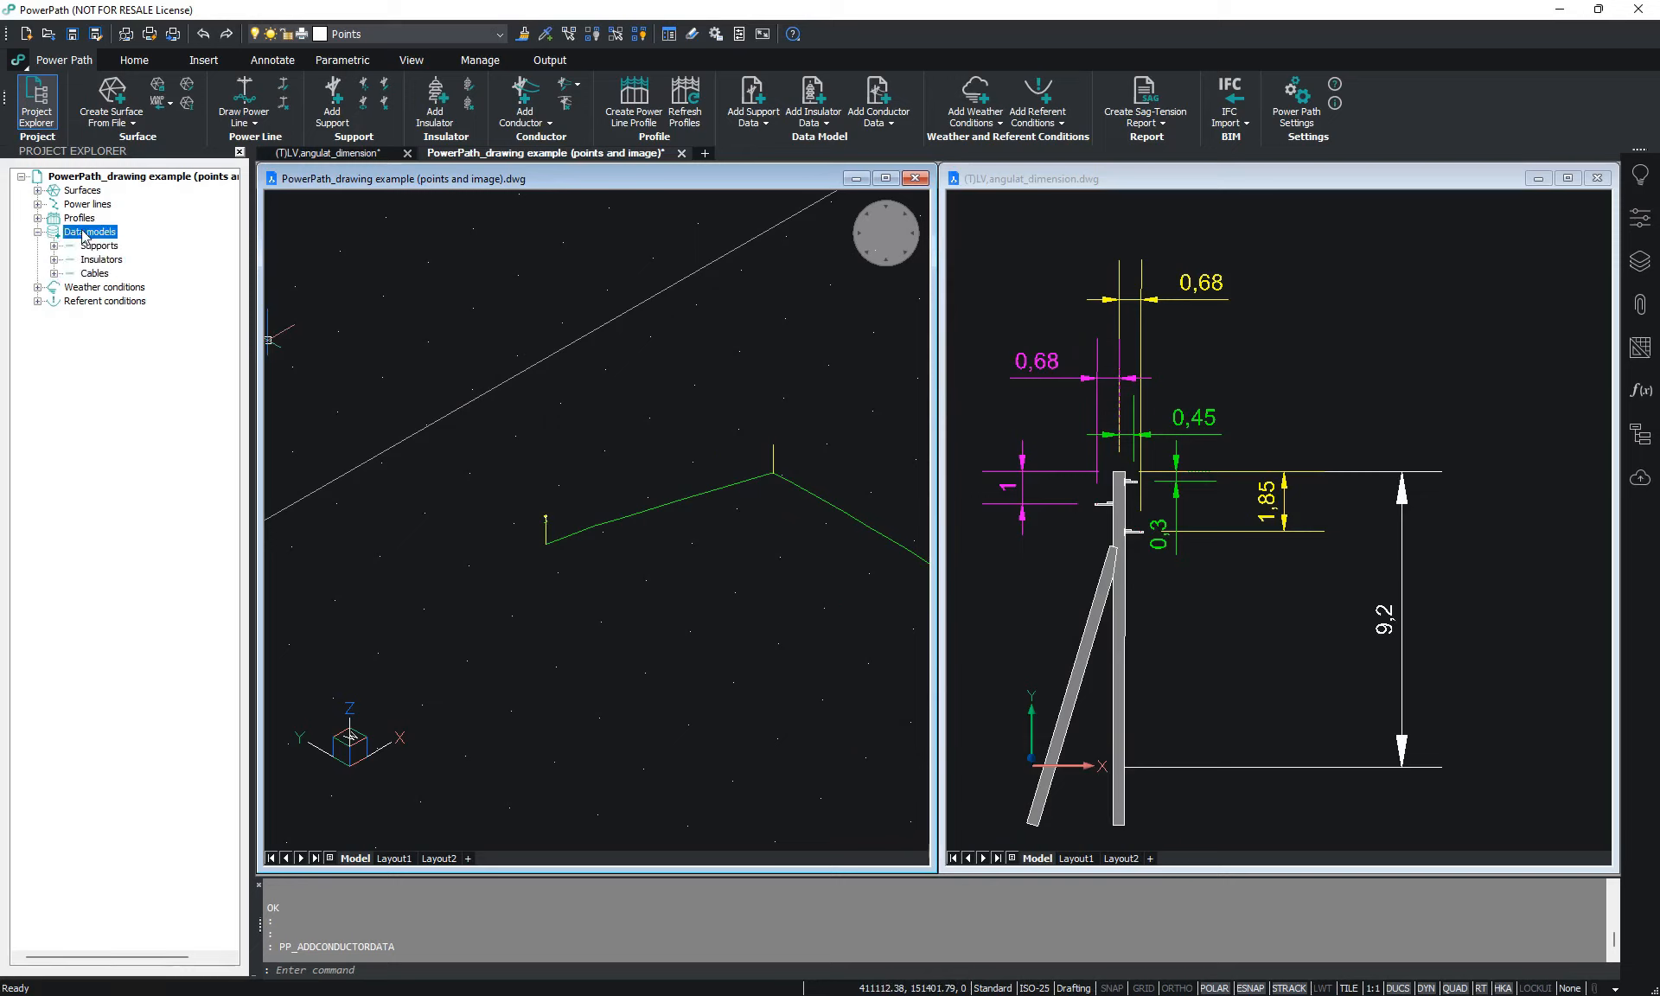
{"action": "double_click", "coordinate": [99, 246]}
{"action": "left_click", "coordinate": [96, 371]}
{"action": "double_click", "coordinate": [95, 371]}
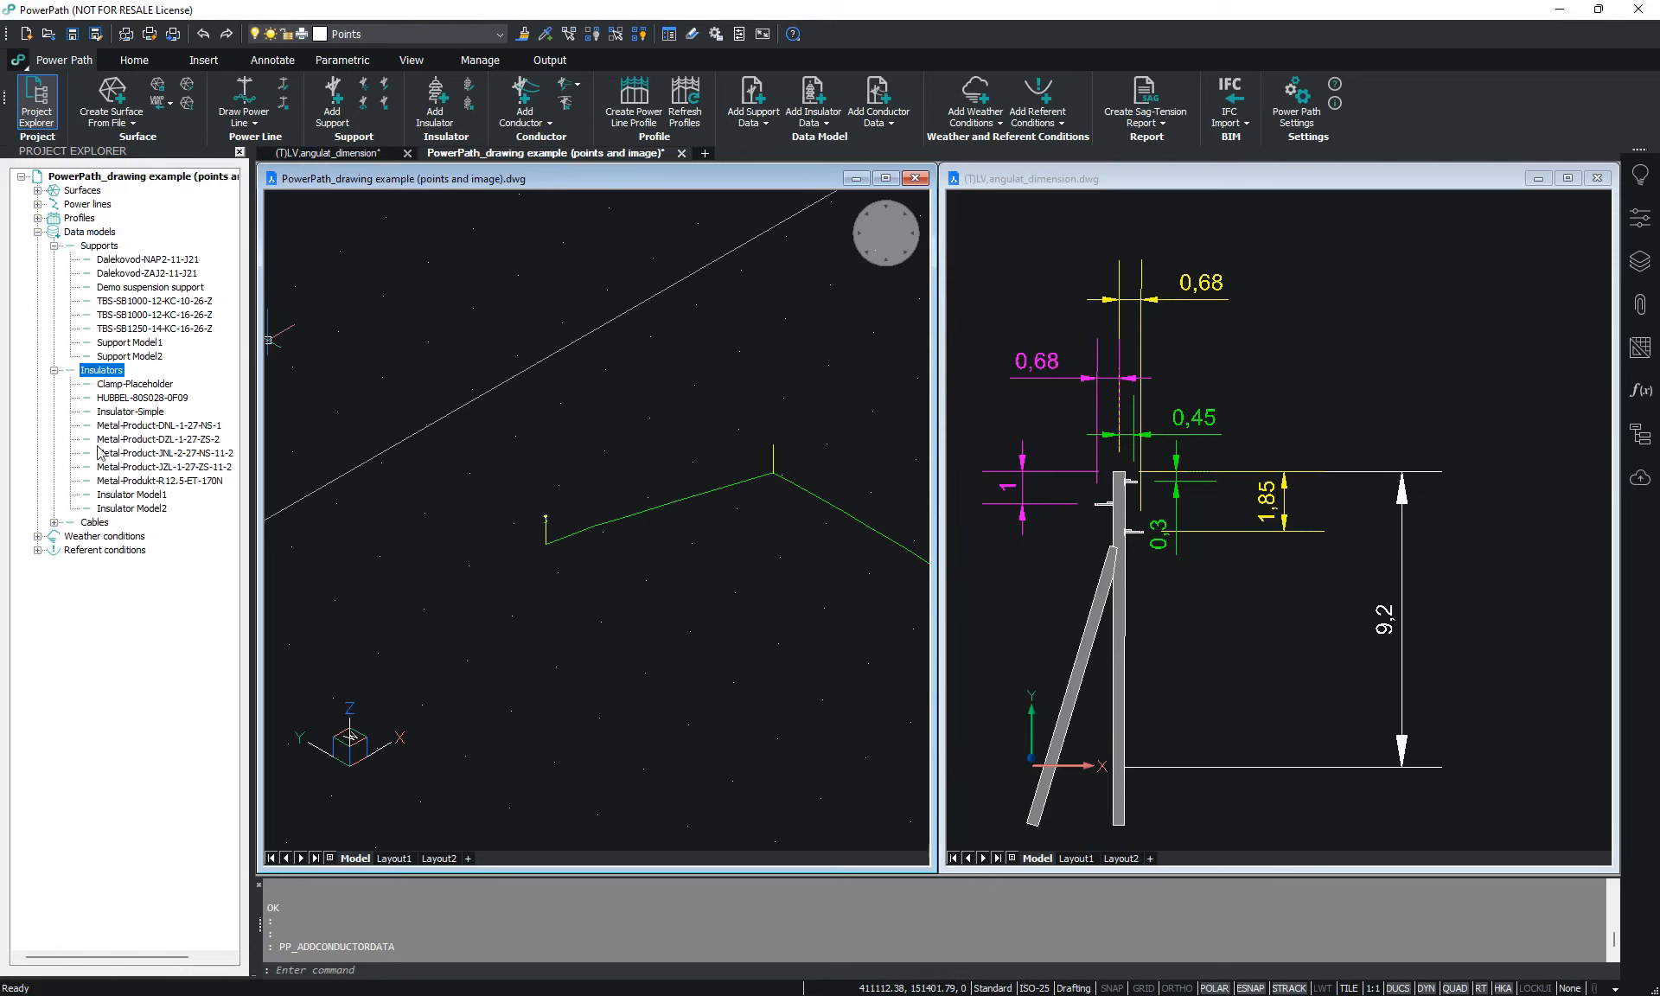
{"action": "double_click", "coordinate": [95, 523]}
{"action": "scroll", "coordinate": [131, 318], "scroll_direction": "up", "scroll_amount": 2}
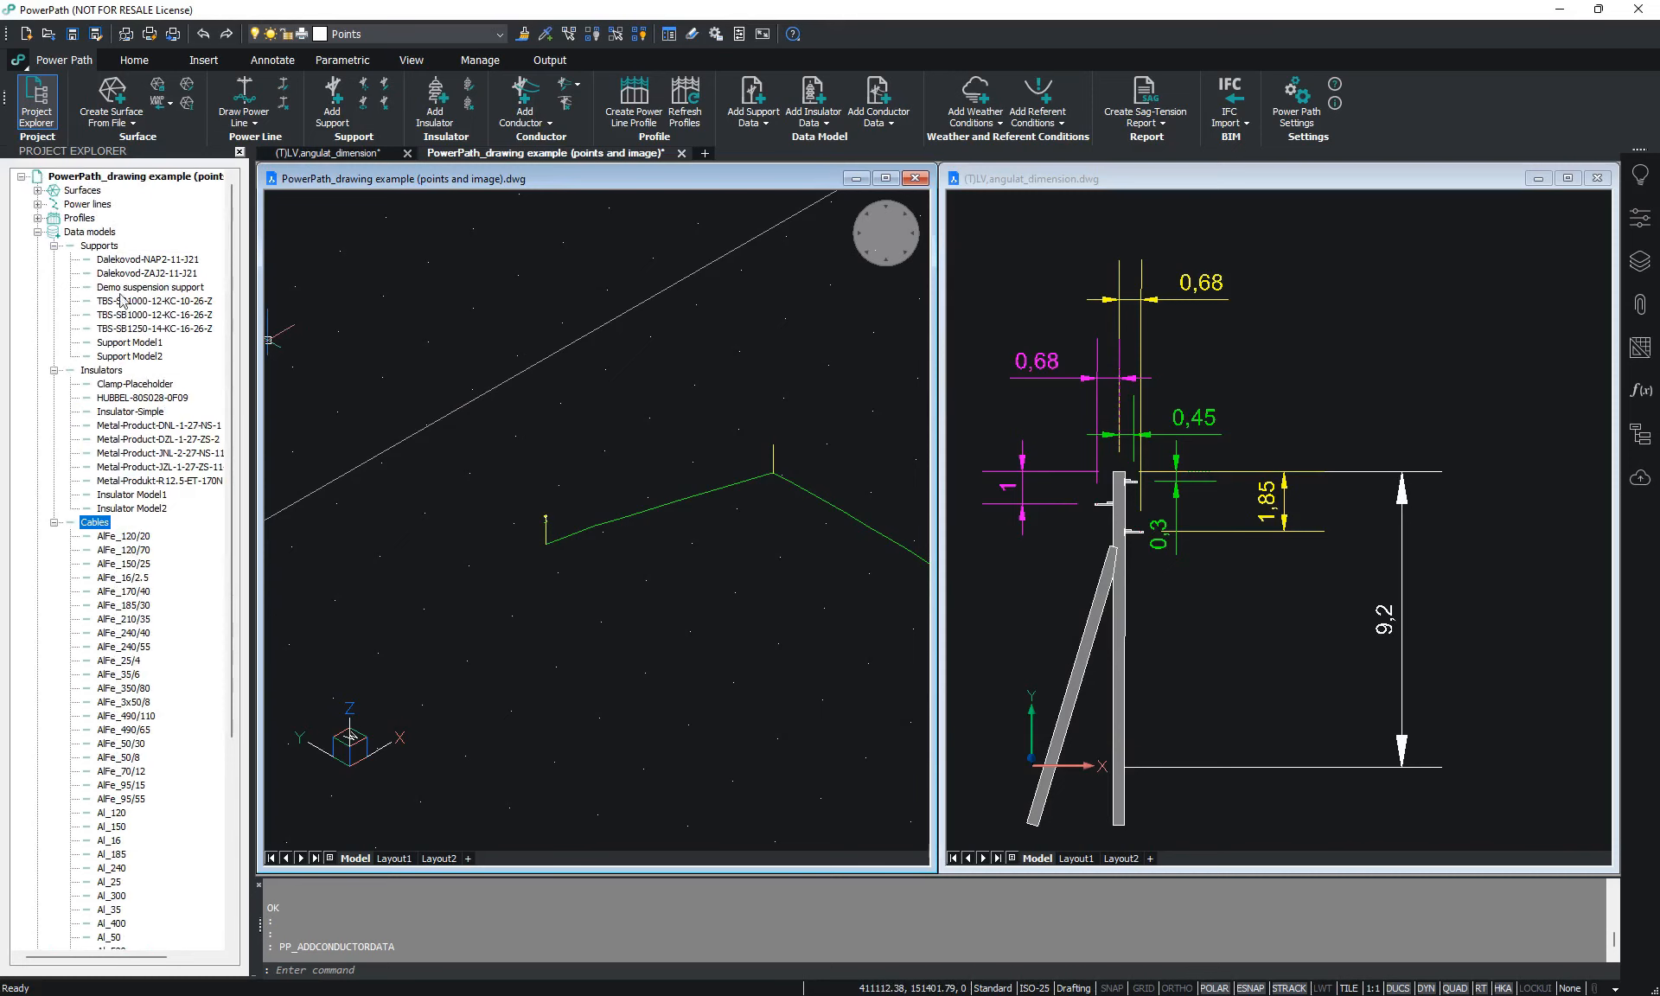
{"action": "left_click", "coordinate": [141, 356]}
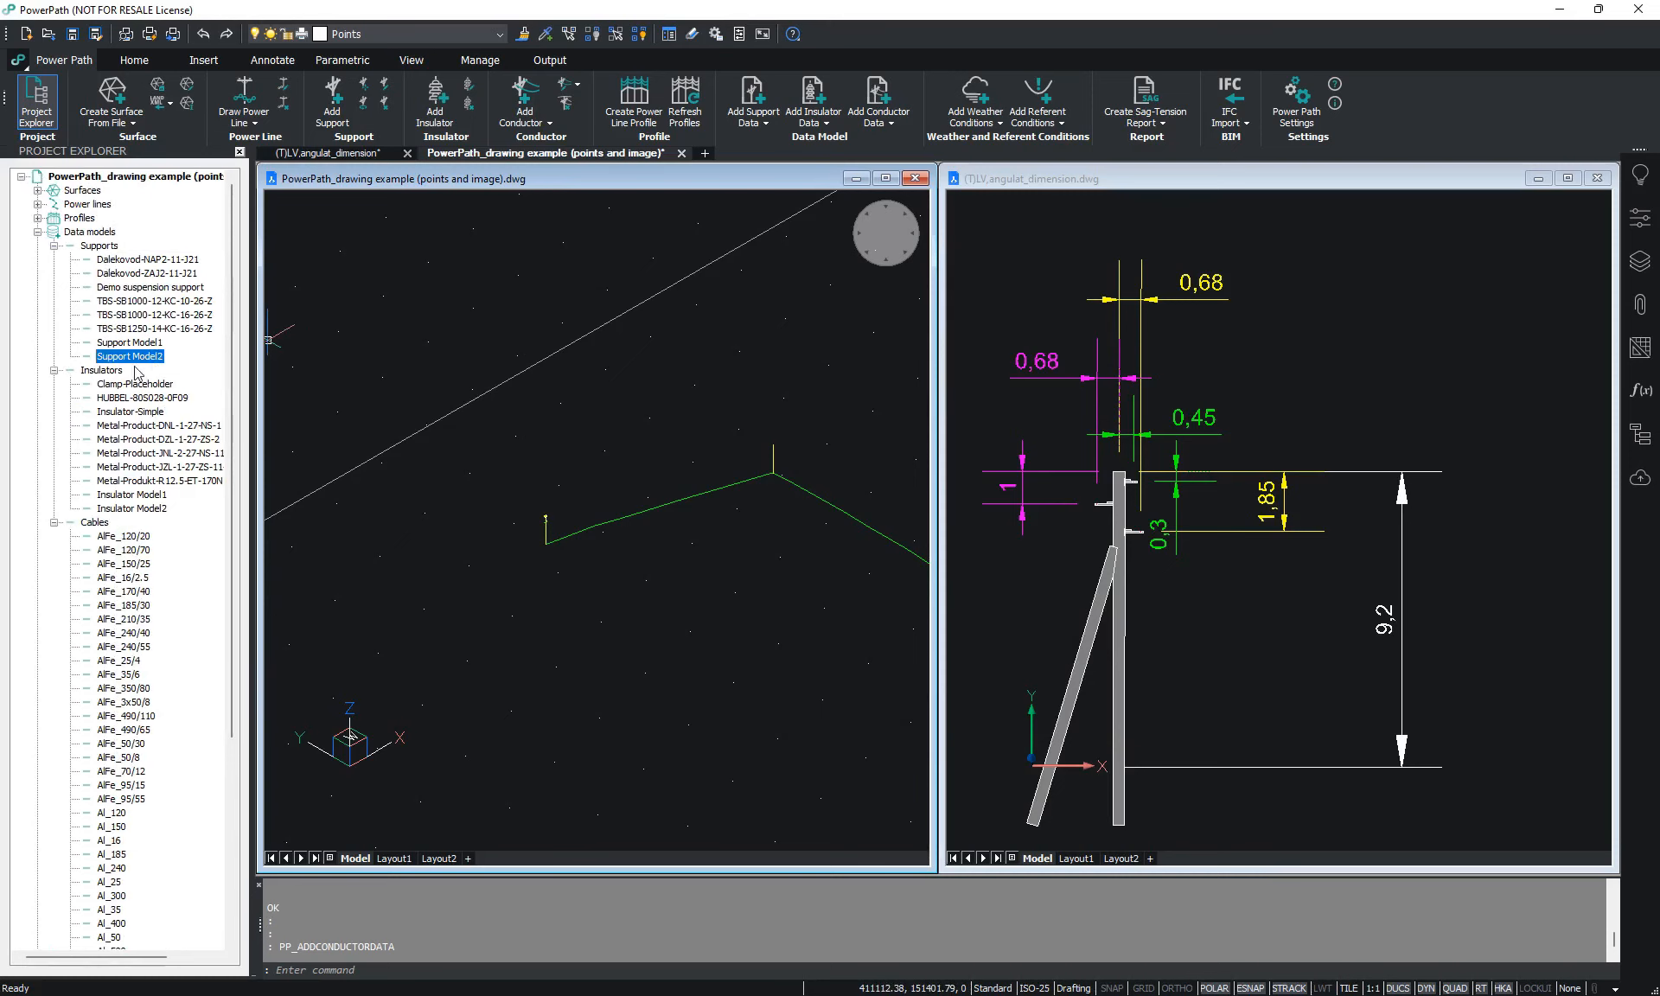
{"action": "scroll", "coordinate": [140, 381], "scroll_direction": "down", "scroll_amount": 1}
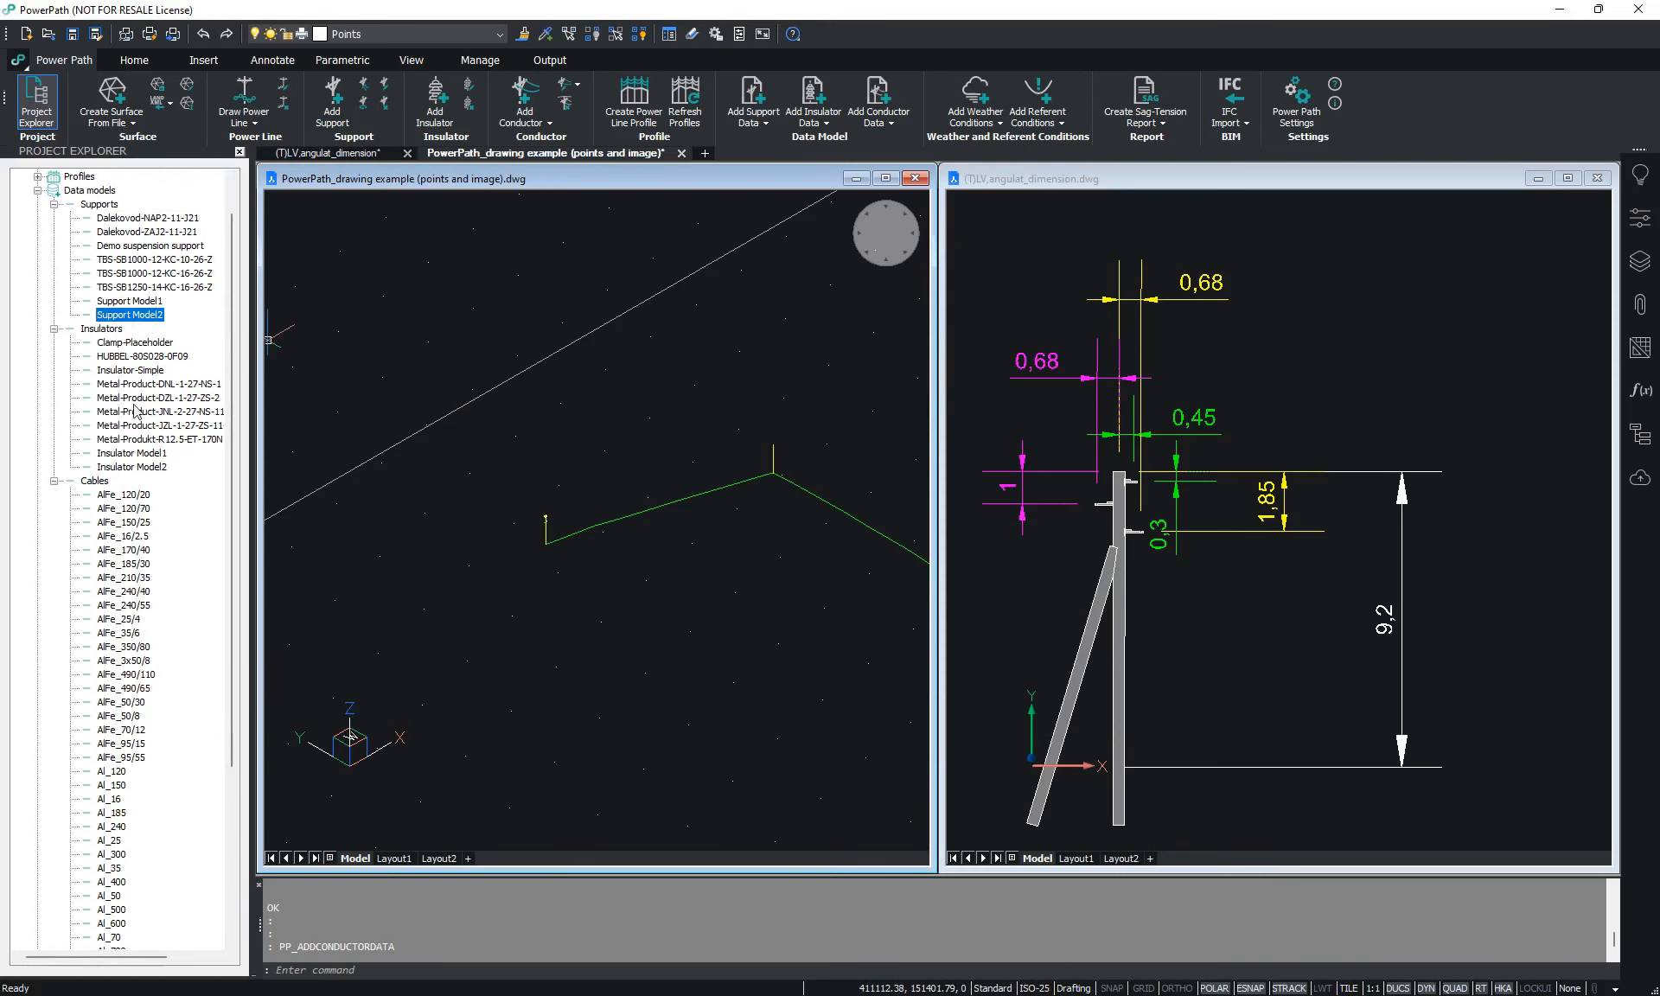
{"action": "left_click", "coordinate": [142, 454]}
Review the data of Support Model1 in its edit dialog and close it without changes
{"action": "scroll", "coordinate": [140, 415], "scroll_direction": "up", "scroll_amount": 1}
{"action": "right_click", "coordinate": [131, 343]}
{"action": "left_click", "coordinate": [155, 351]}
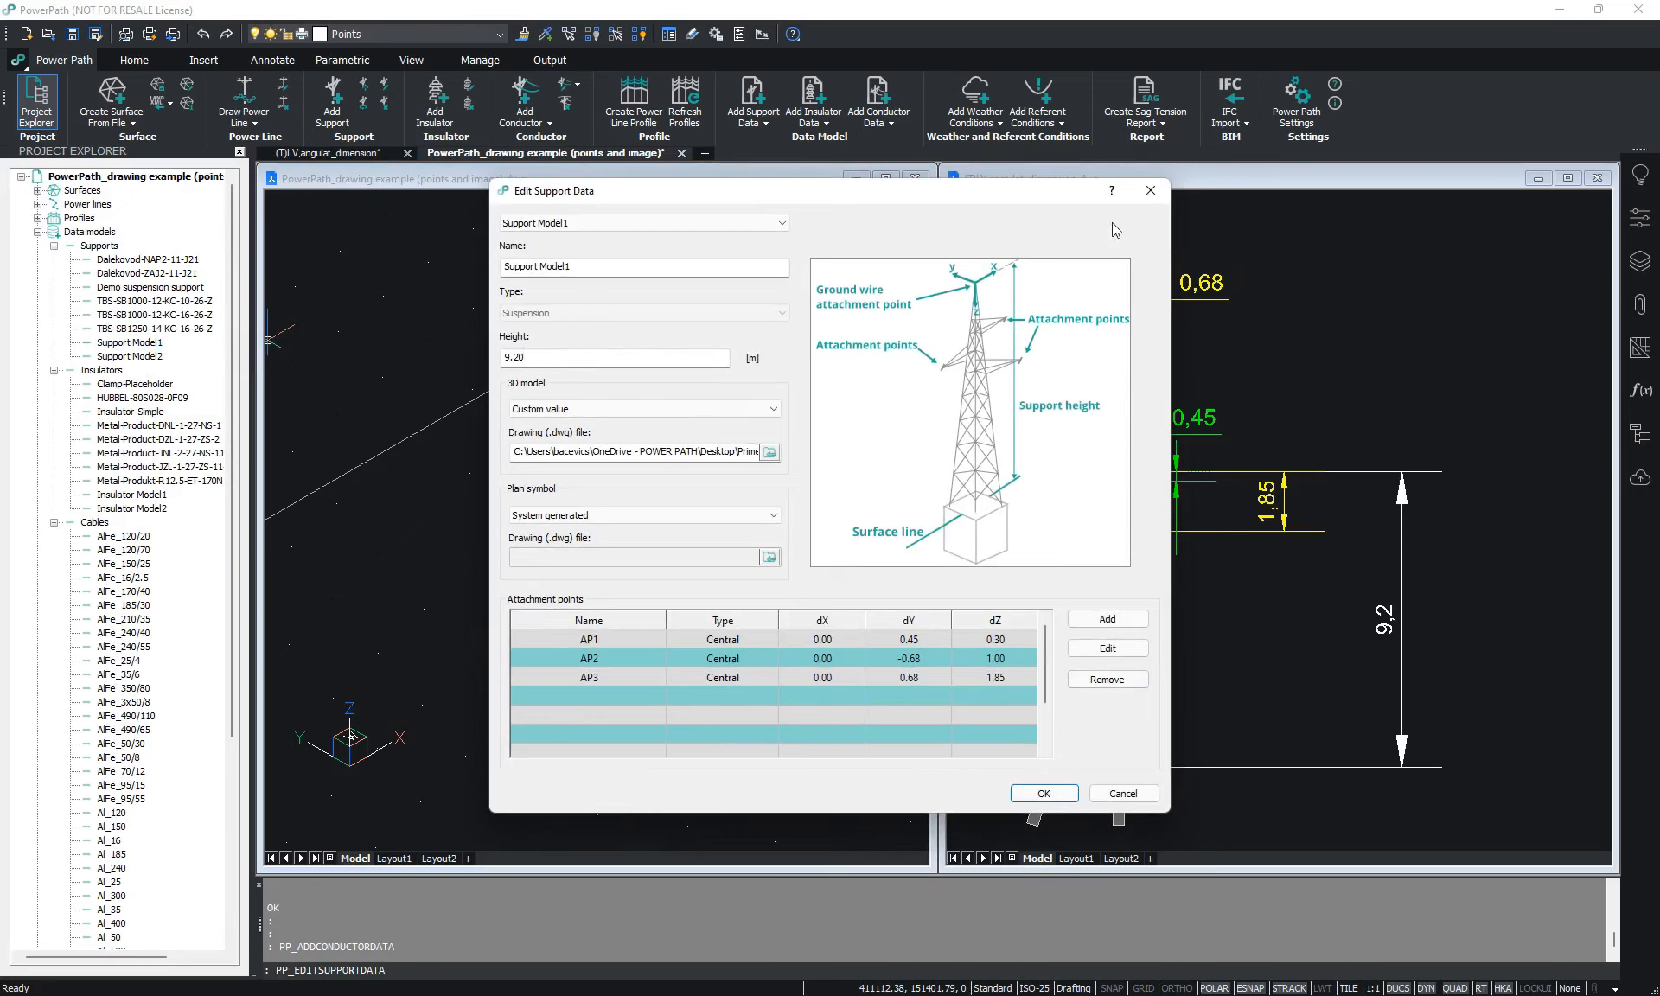
{"action": "left_click", "coordinate": [1150, 190]}
Review the data of Insulator Model1 in its edit dialog and close it without changes
{"action": "right_click", "coordinate": [154, 496]}
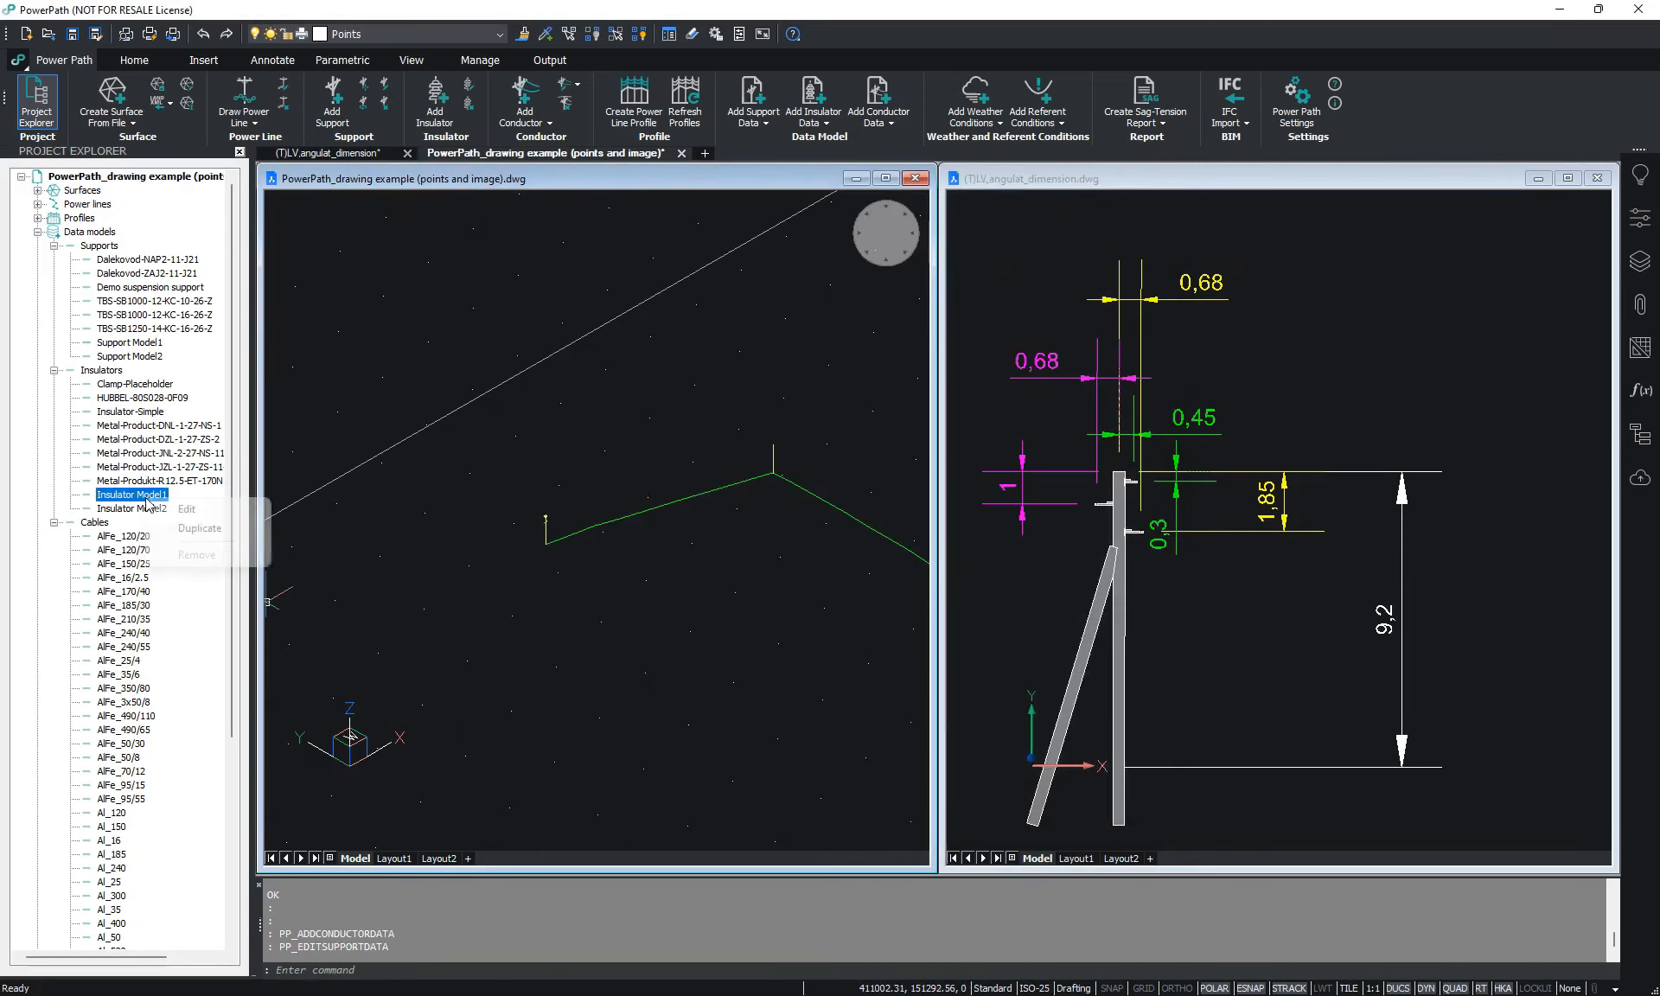
{"action": "left_click", "coordinate": [198, 508]}
{"action": "left_click", "coordinate": [1095, 269]}
Review the properties of Conductor Model1 from the project's cable list in its edit dialog and close it
{"action": "scroll", "coordinate": [143, 532], "scroll_direction": "down", "scroll_amount": 7}
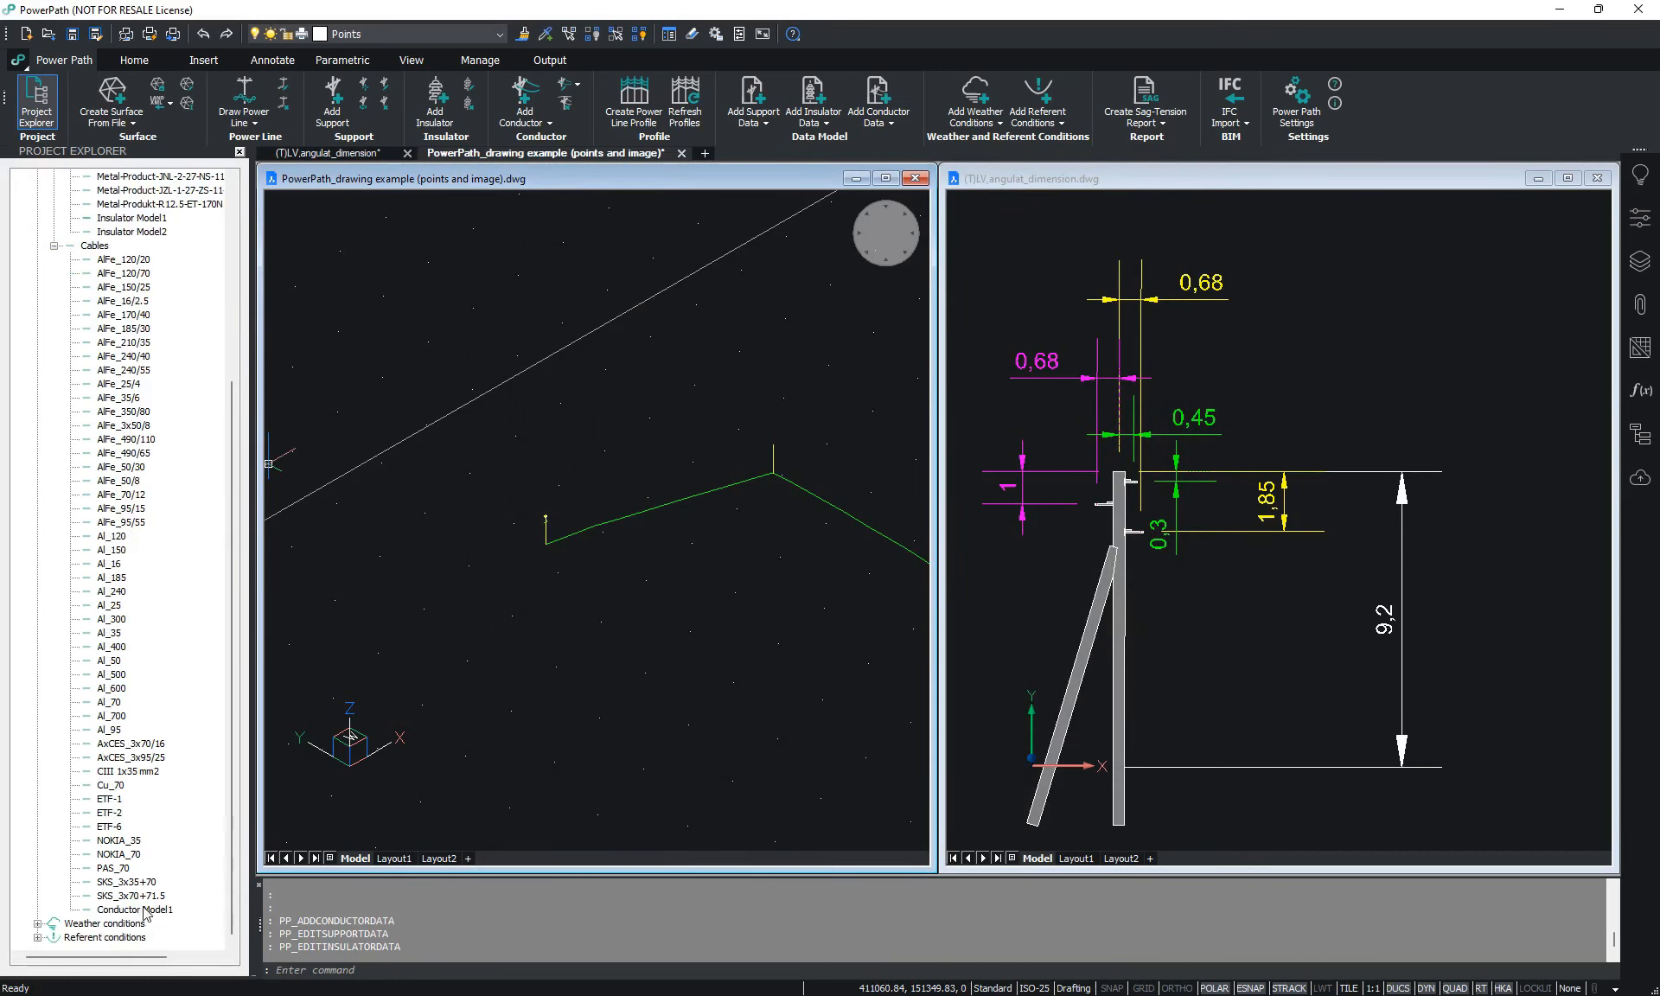
{"action": "right_click", "coordinate": [145, 910]}
{"action": "left_click", "coordinate": [185, 921]}
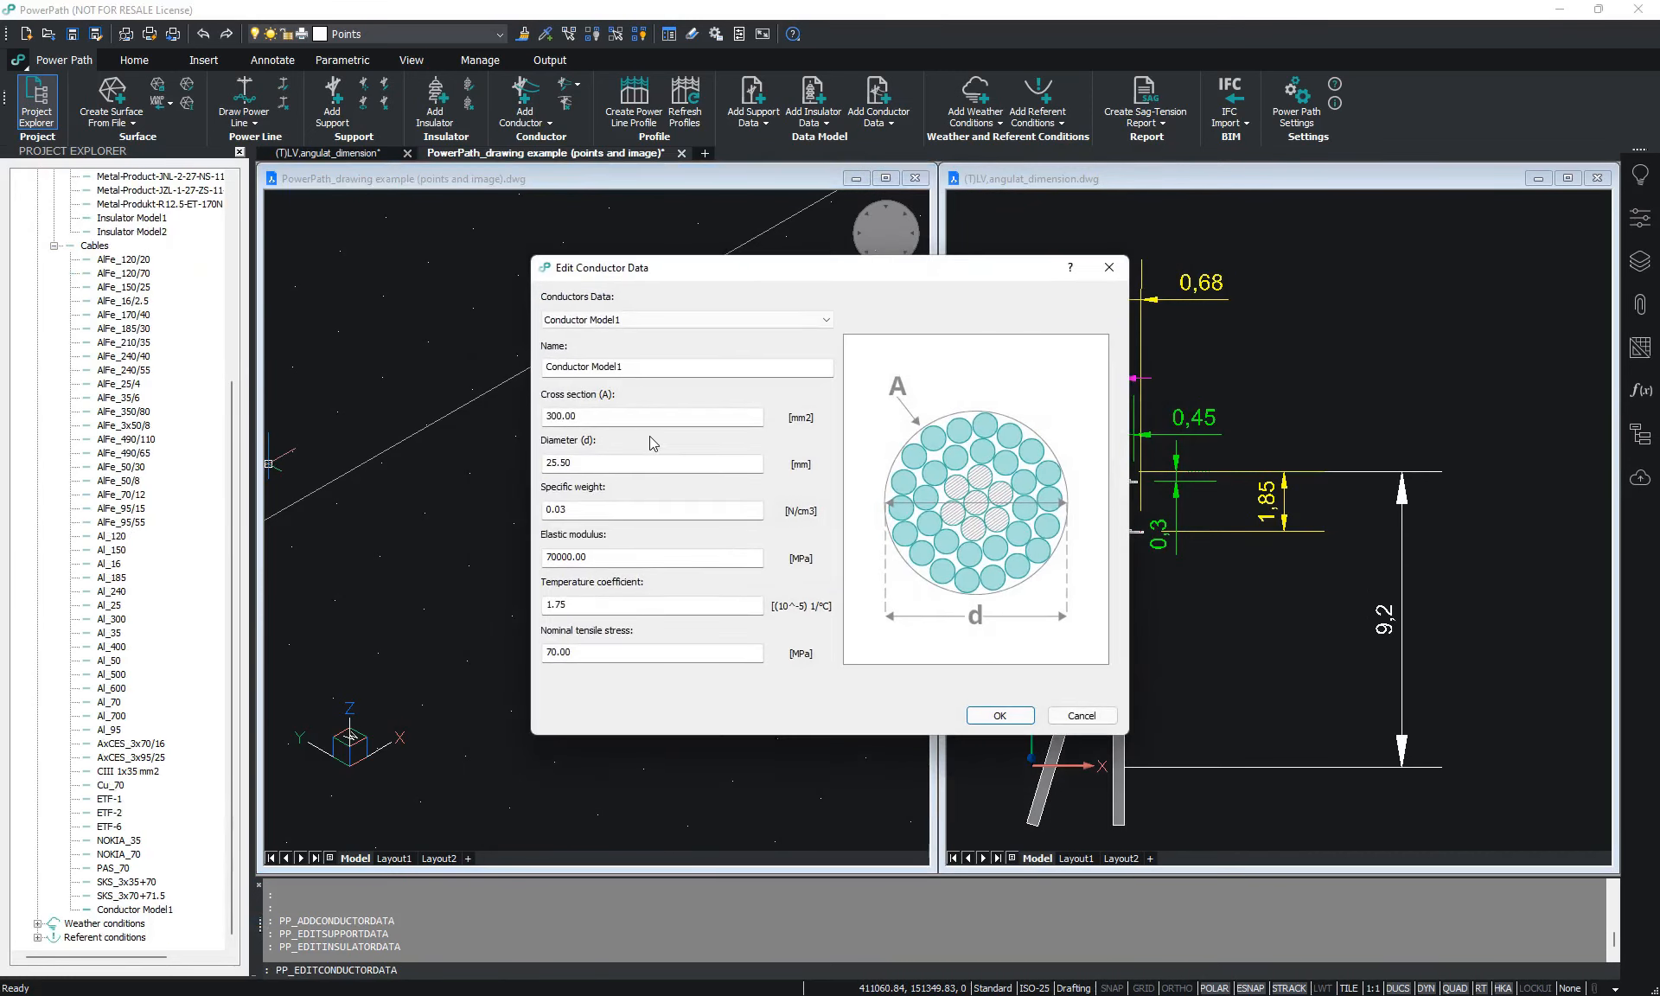
{"action": "left_click", "coordinate": [999, 716]}
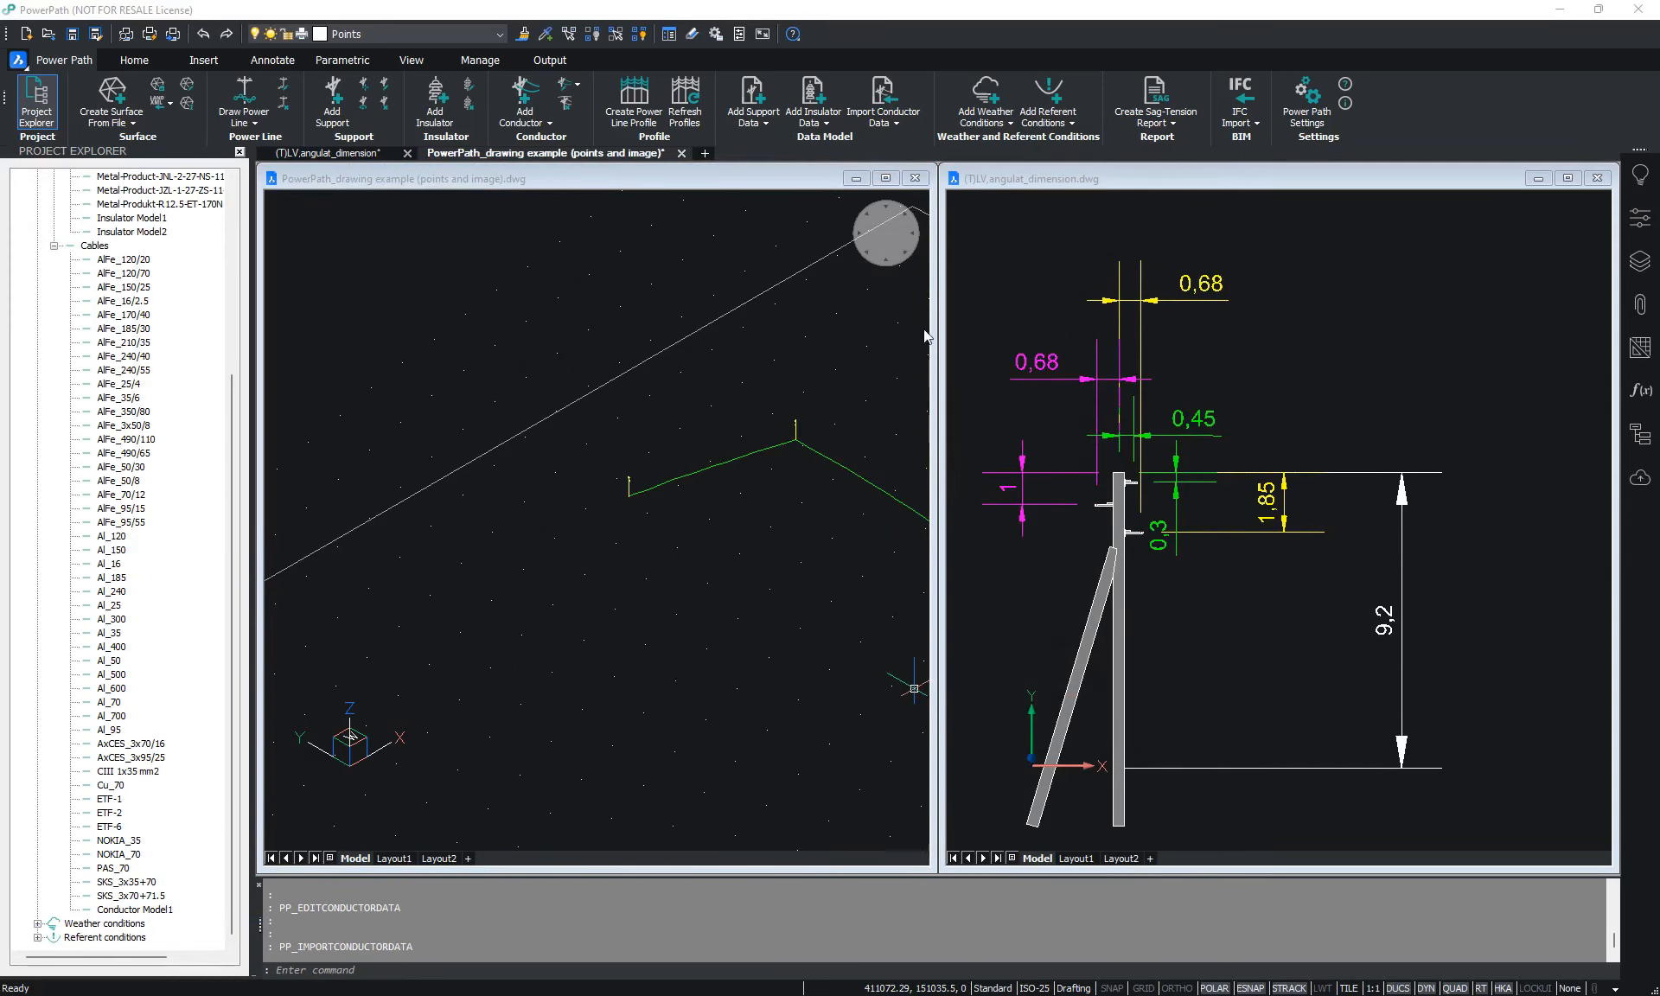
Import conductor data models from Conductors.xml in the Power Path folder on the desktop
{"action": "left_click", "coordinate": [890, 129]}
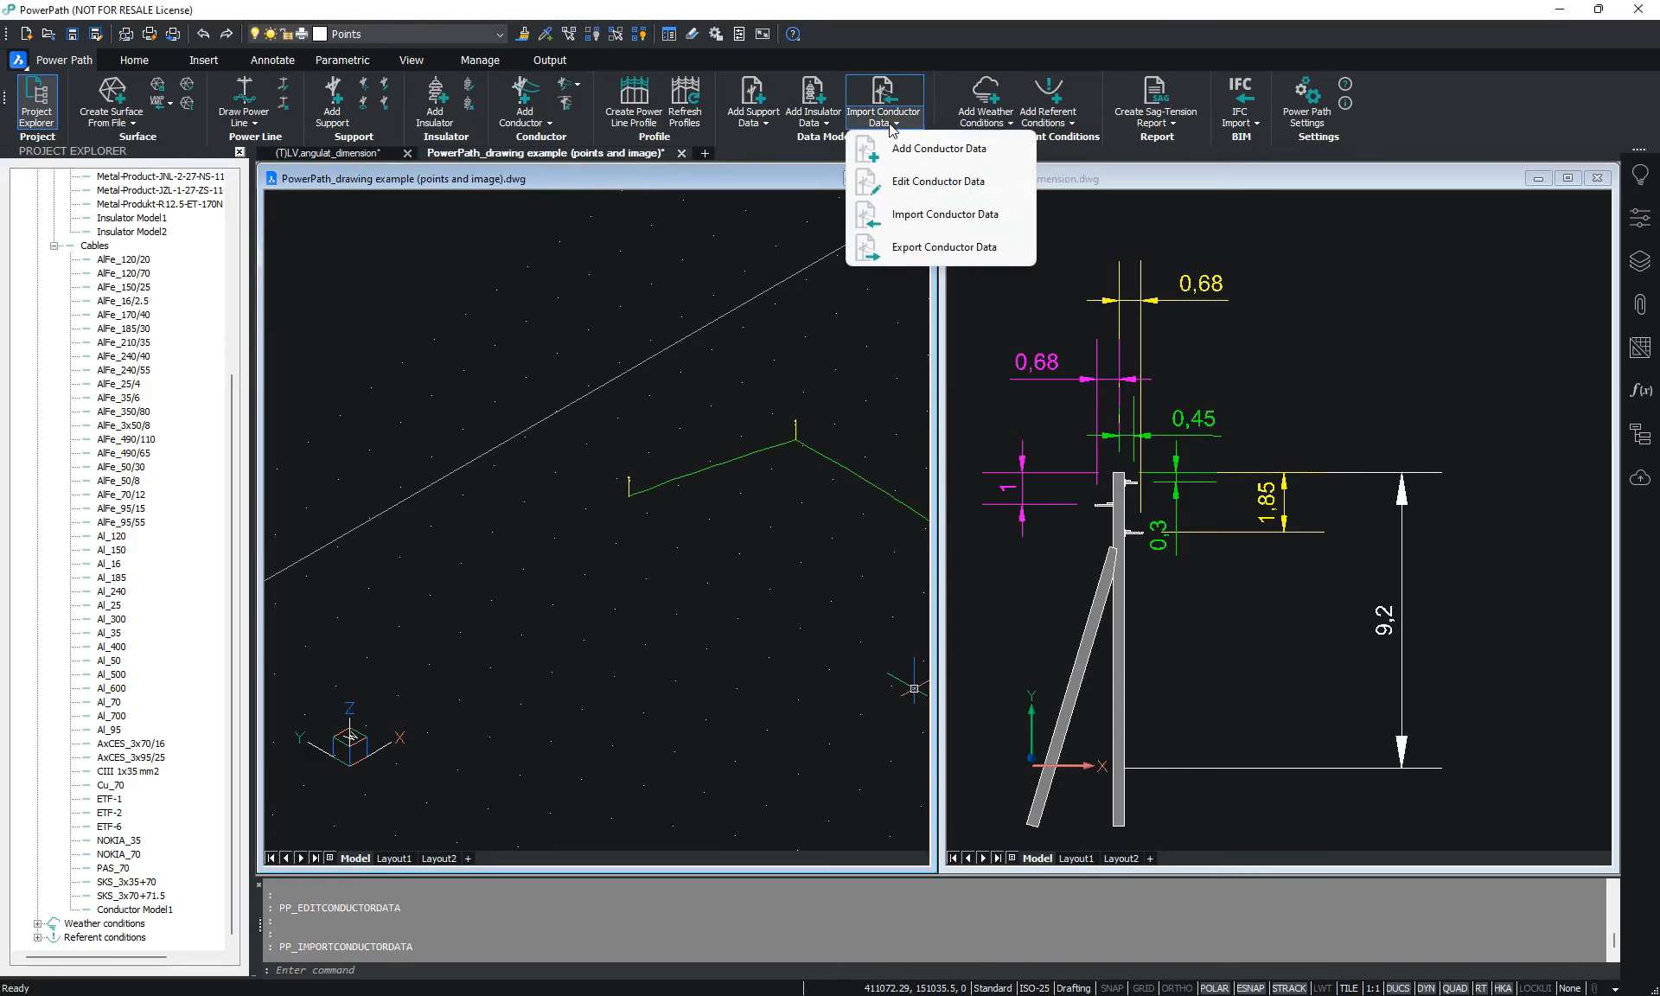
{"action": "left_click", "coordinate": [899, 222]}
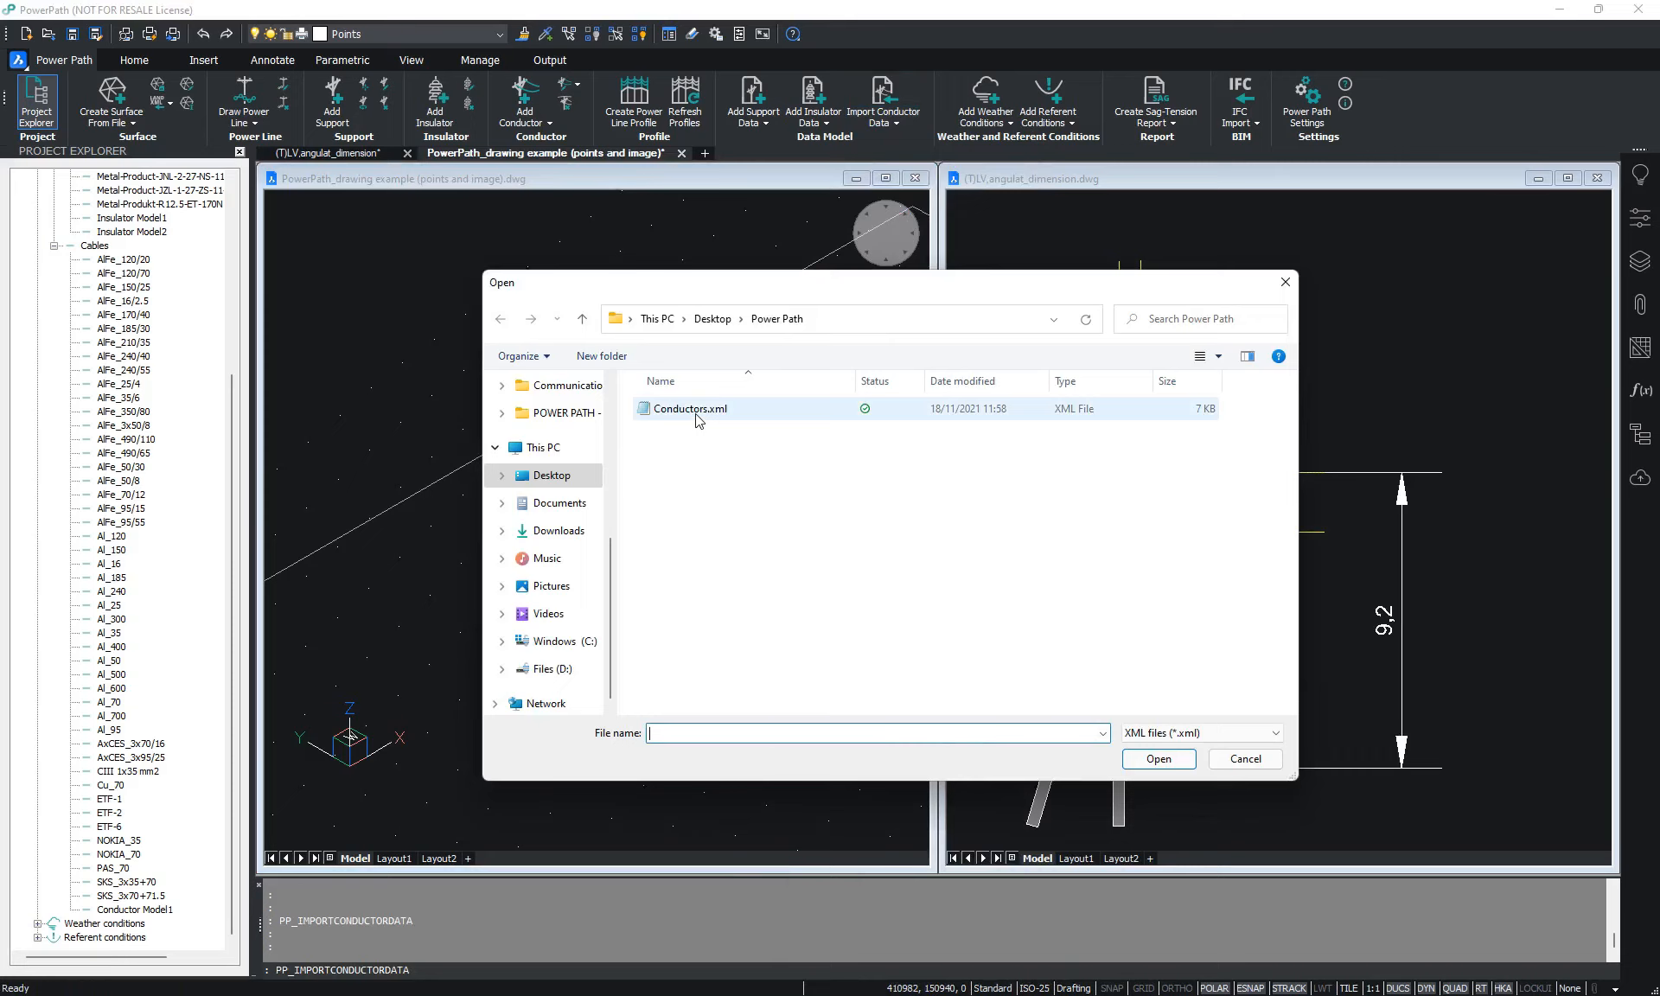
{"action": "left_click", "coordinate": [739, 414]}
{"action": "left_click", "coordinate": [1181, 761]}
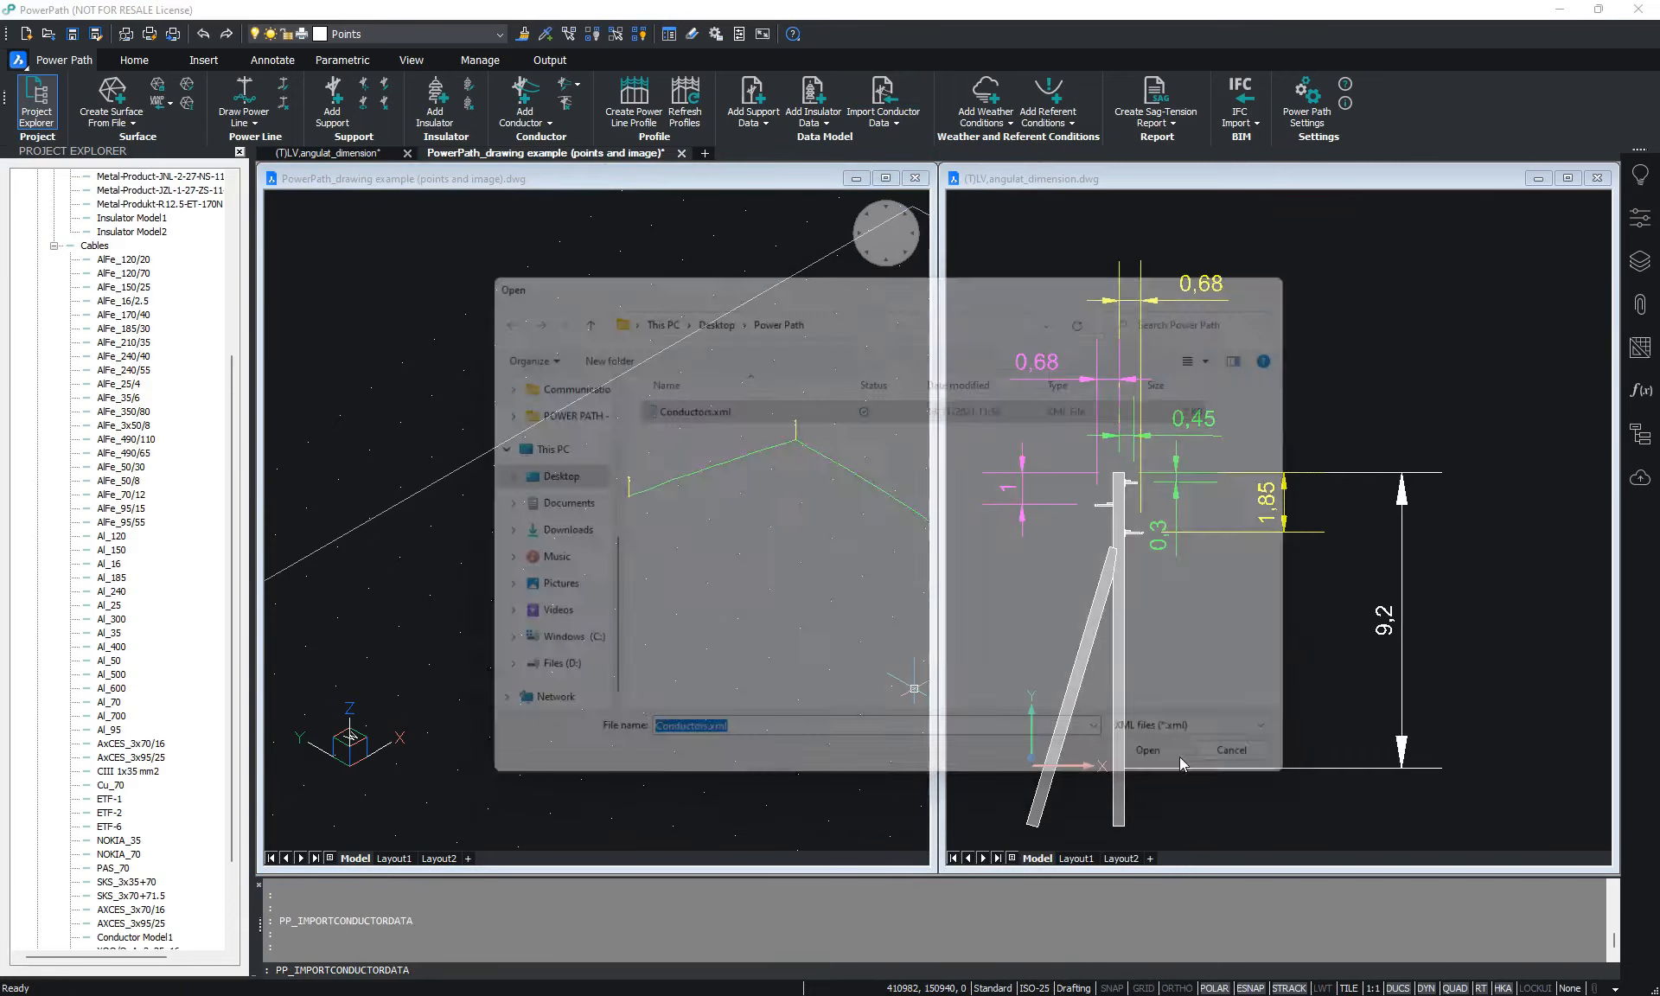
{"action": "key", "text": "Return"}
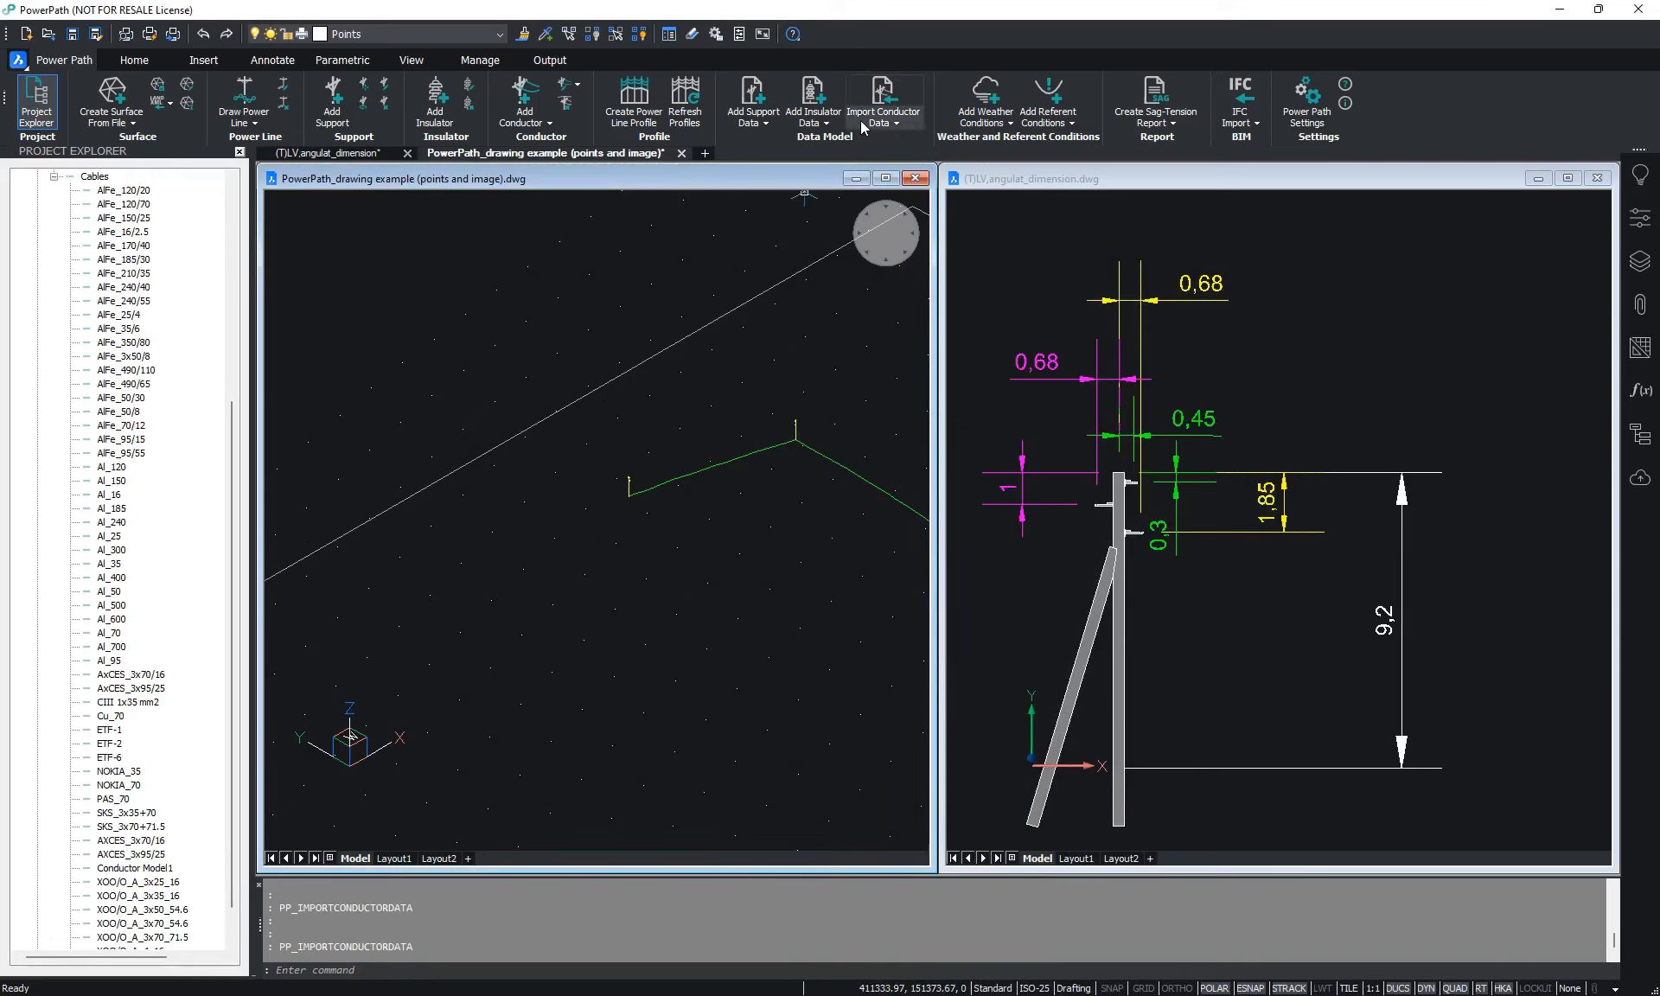
Export the conductor data to the Power Path folder under the file name Conductor
{"action": "left_click", "coordinate": [876, 128]}
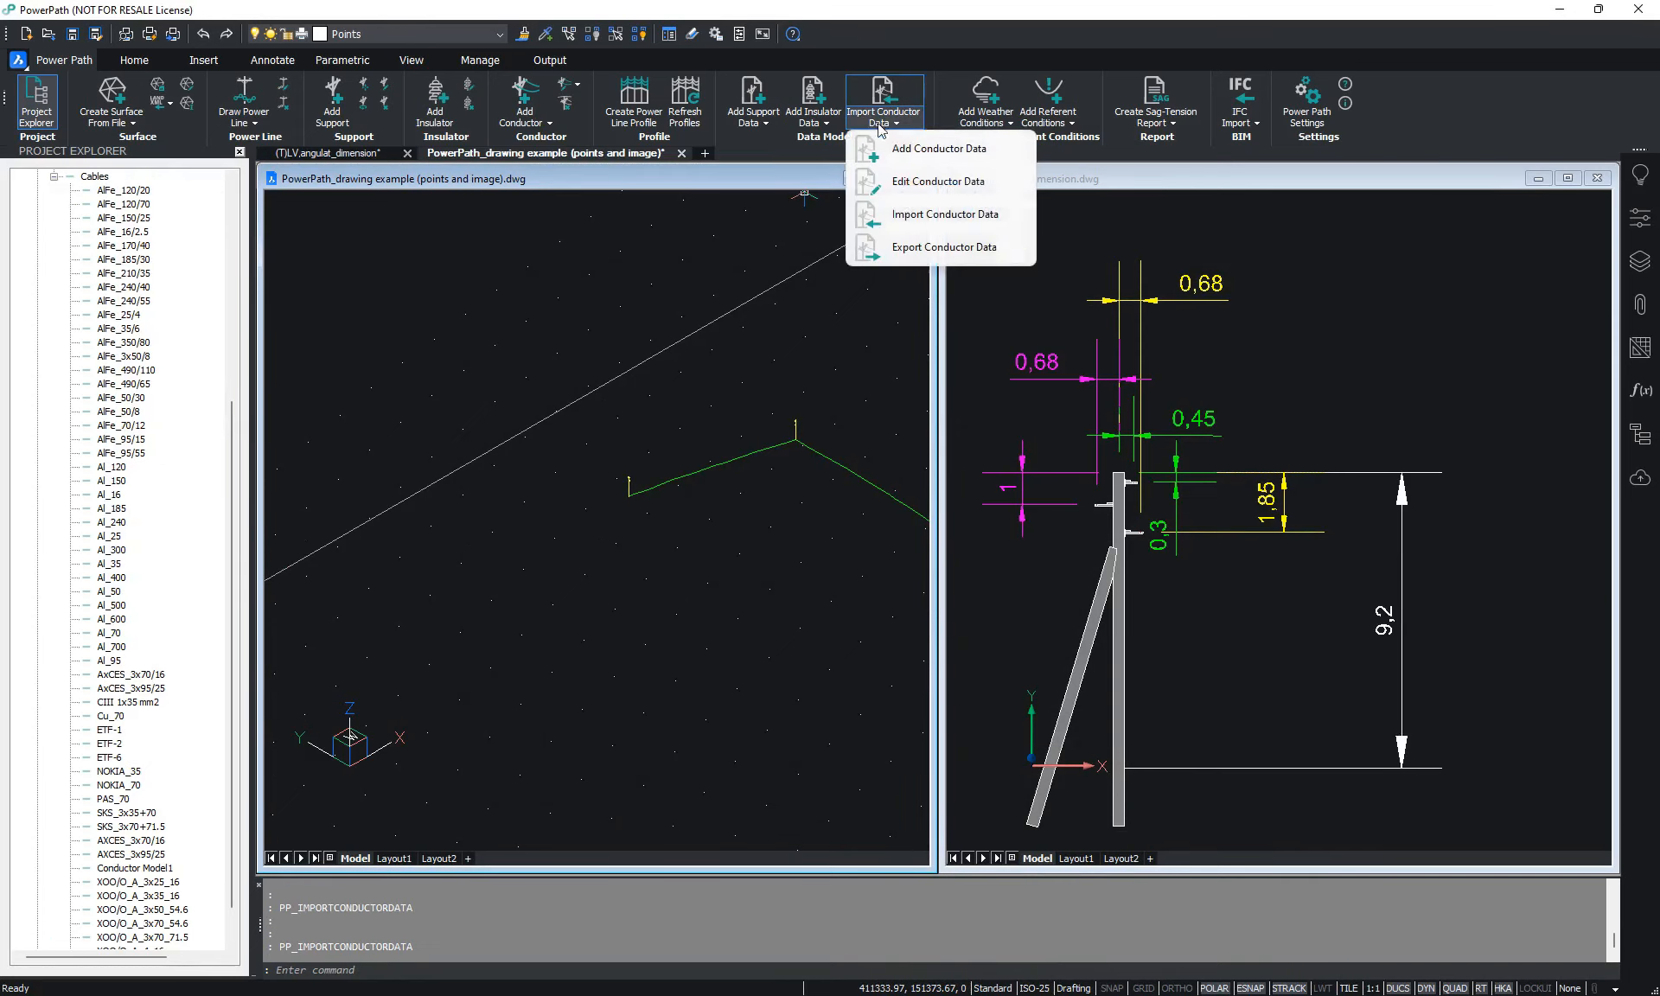
{"action": "left_click", "coordinate": [930, 248]}
{"action": "type", "text": "Conductor"}
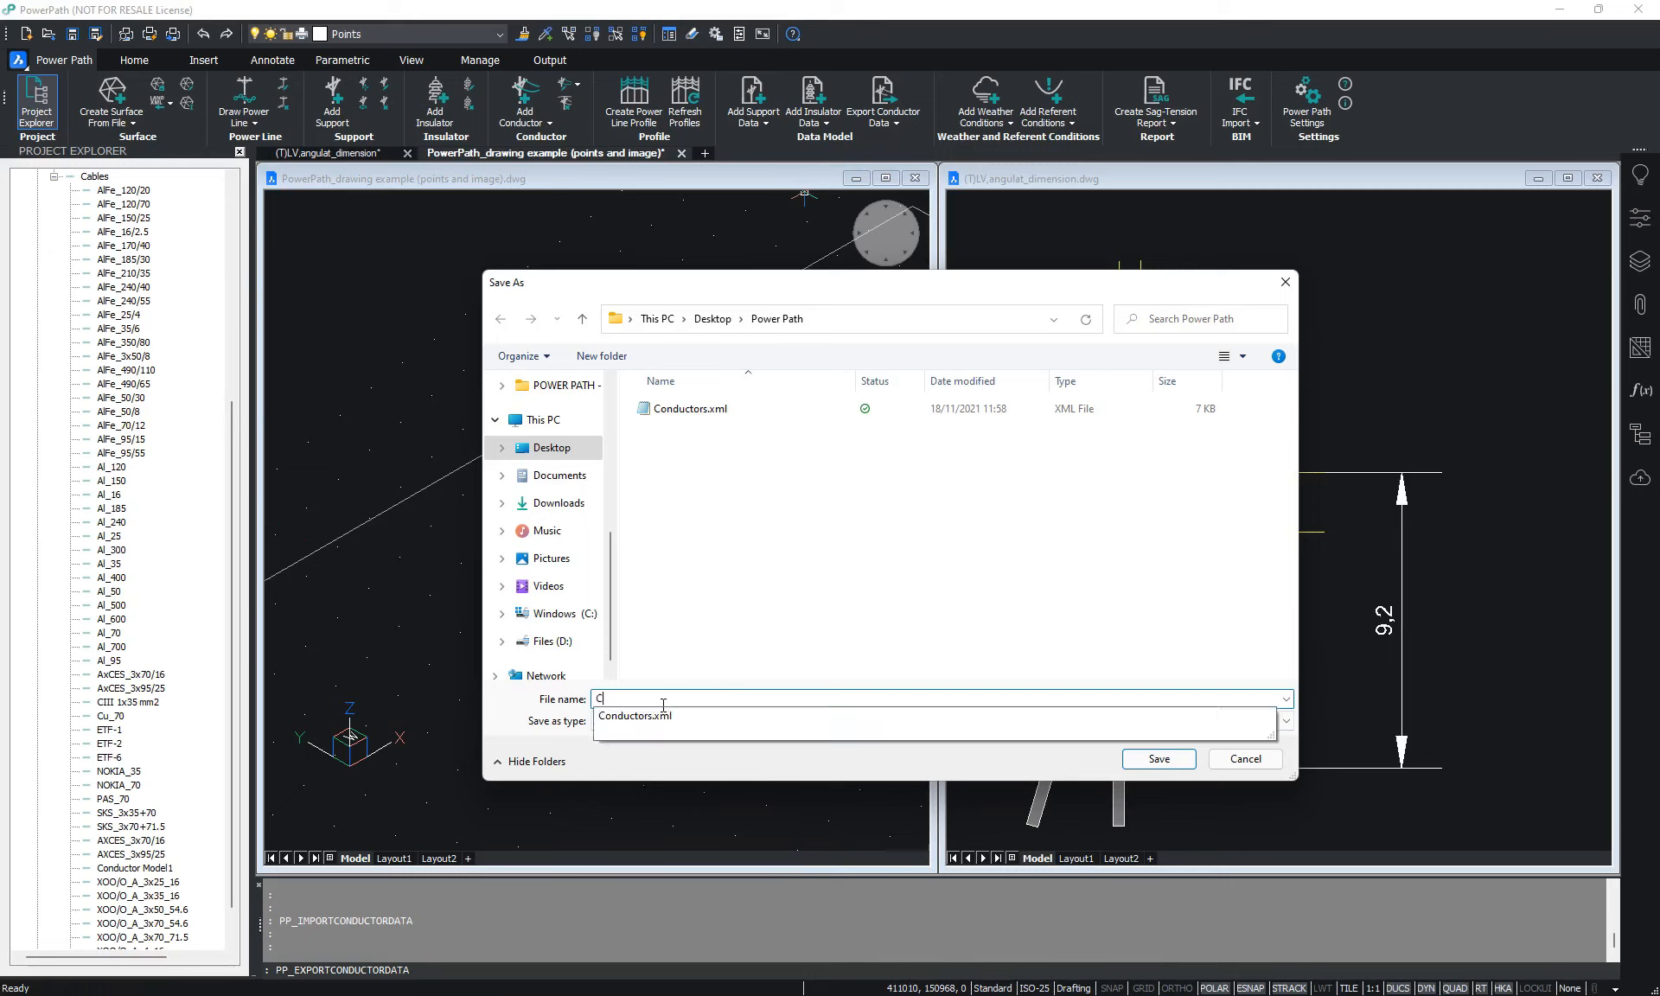